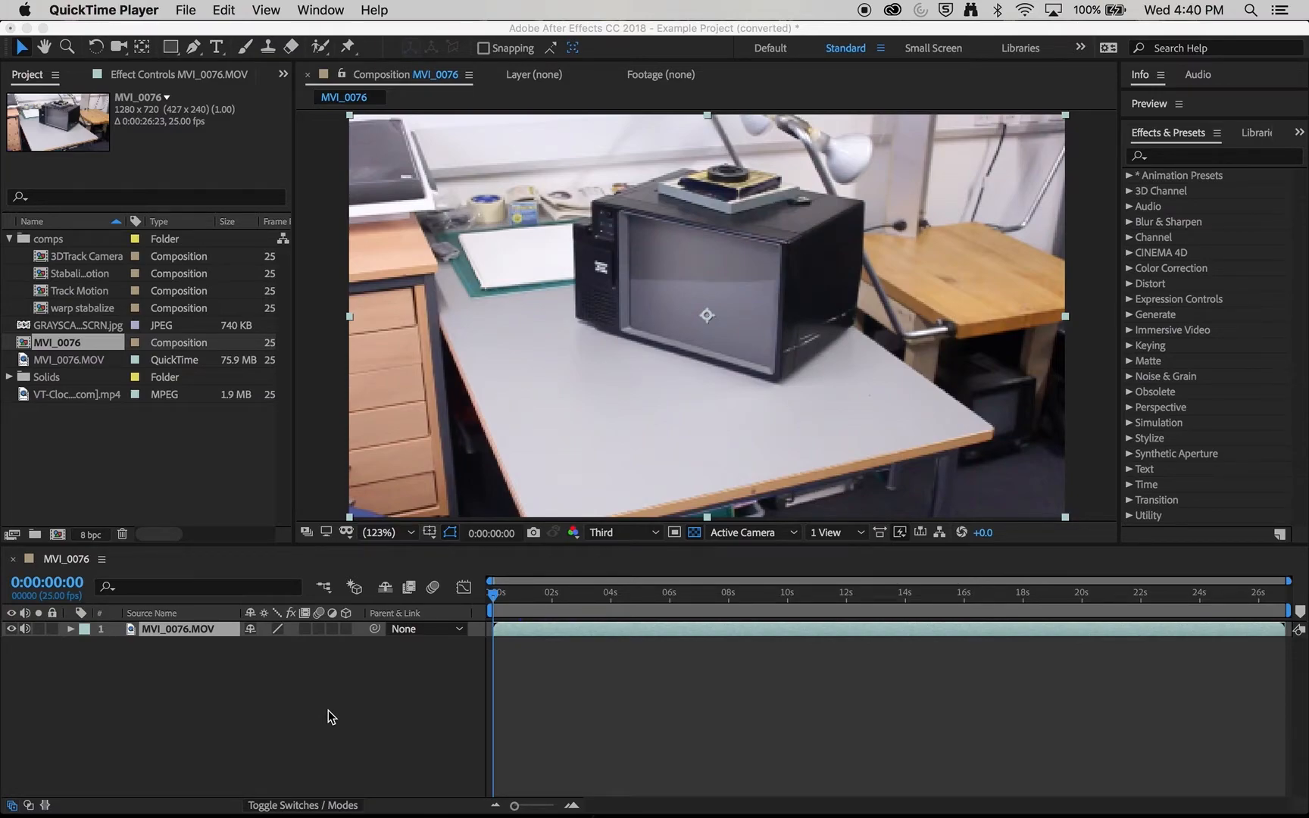
# Preview the MVI_0076.MOV footage in the composition and park the playhead near the start at 0:00:00:14.
pyautogui.click(202, 622)
pyautogui.press('space')
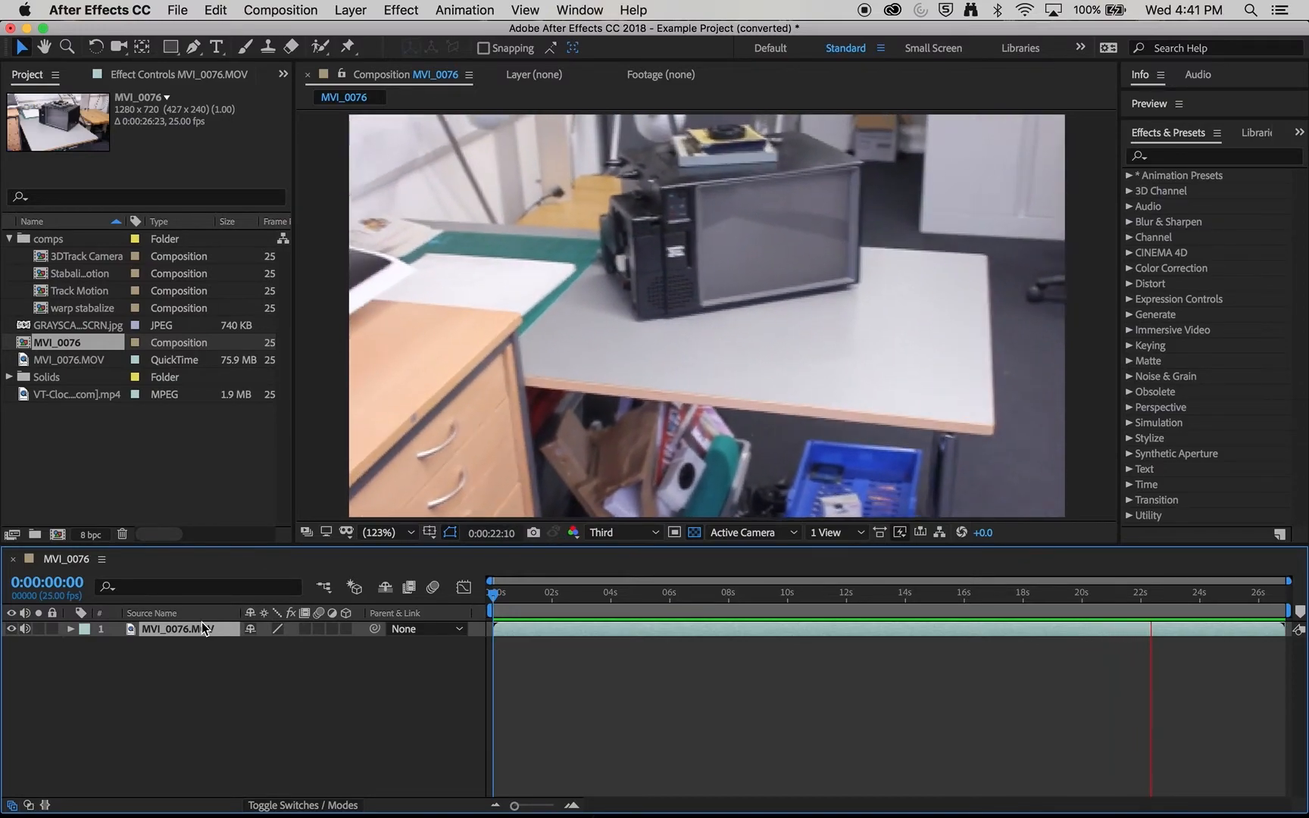
pyautogui.click(511, 596)
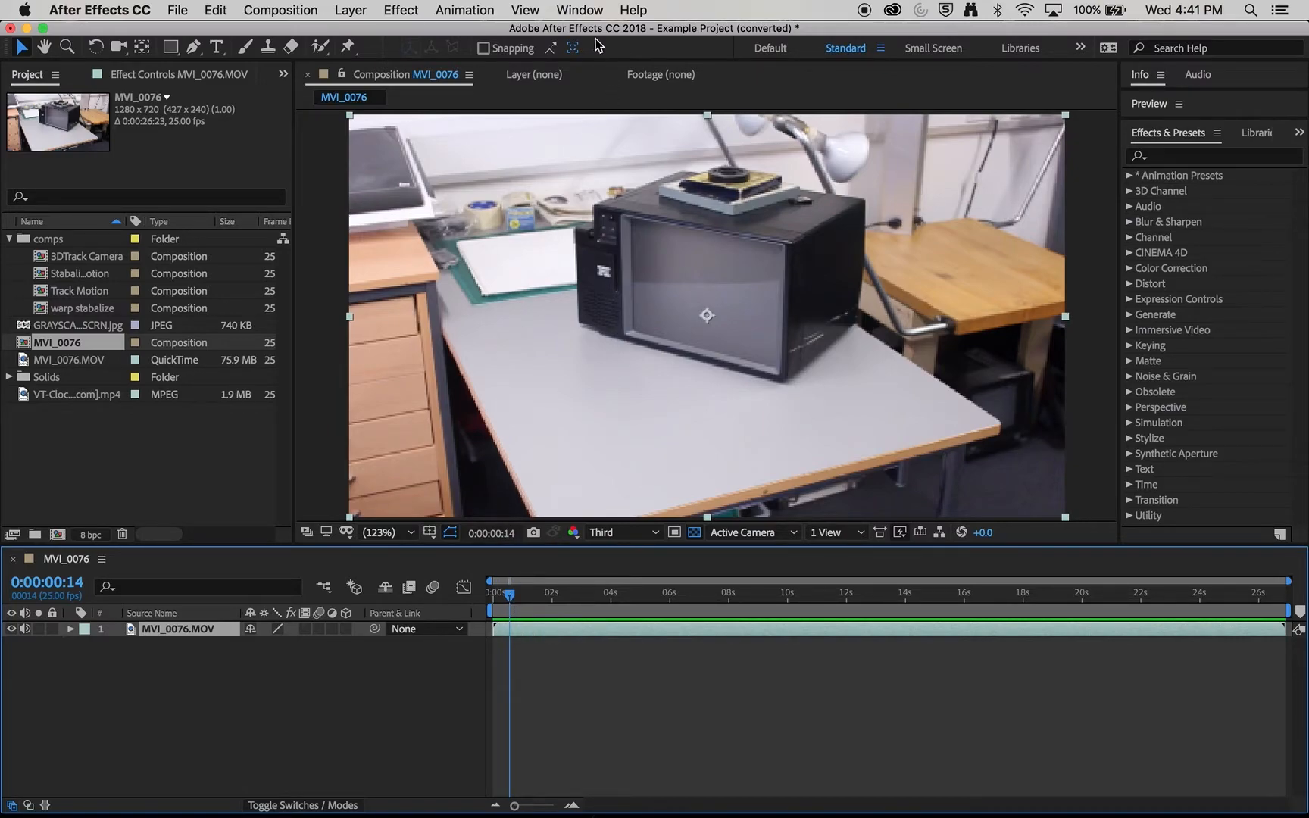
# Show the Tracker and start Stabilize Motion on the MVI_0076.MOV layer.
pyautogui.click(596, 14)
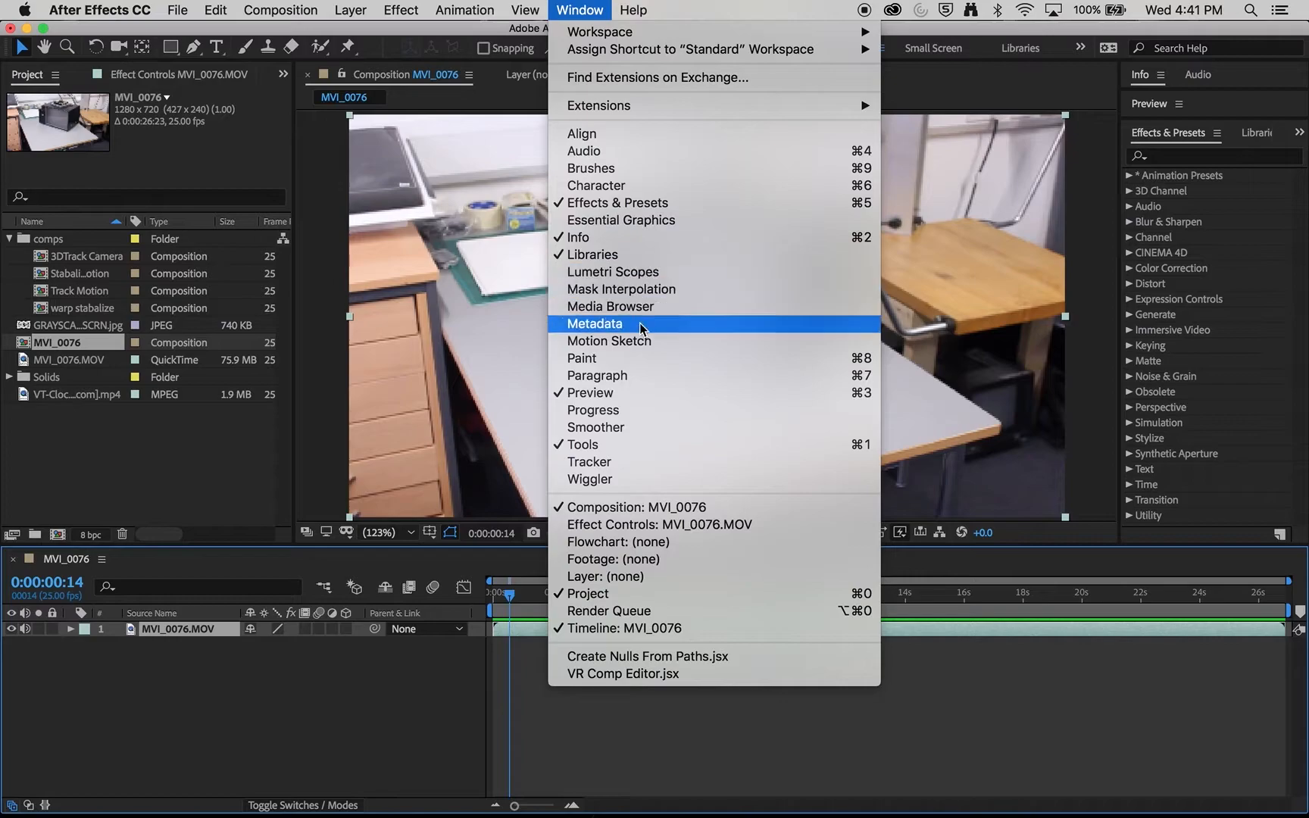
pyautogui.click(583, 463)
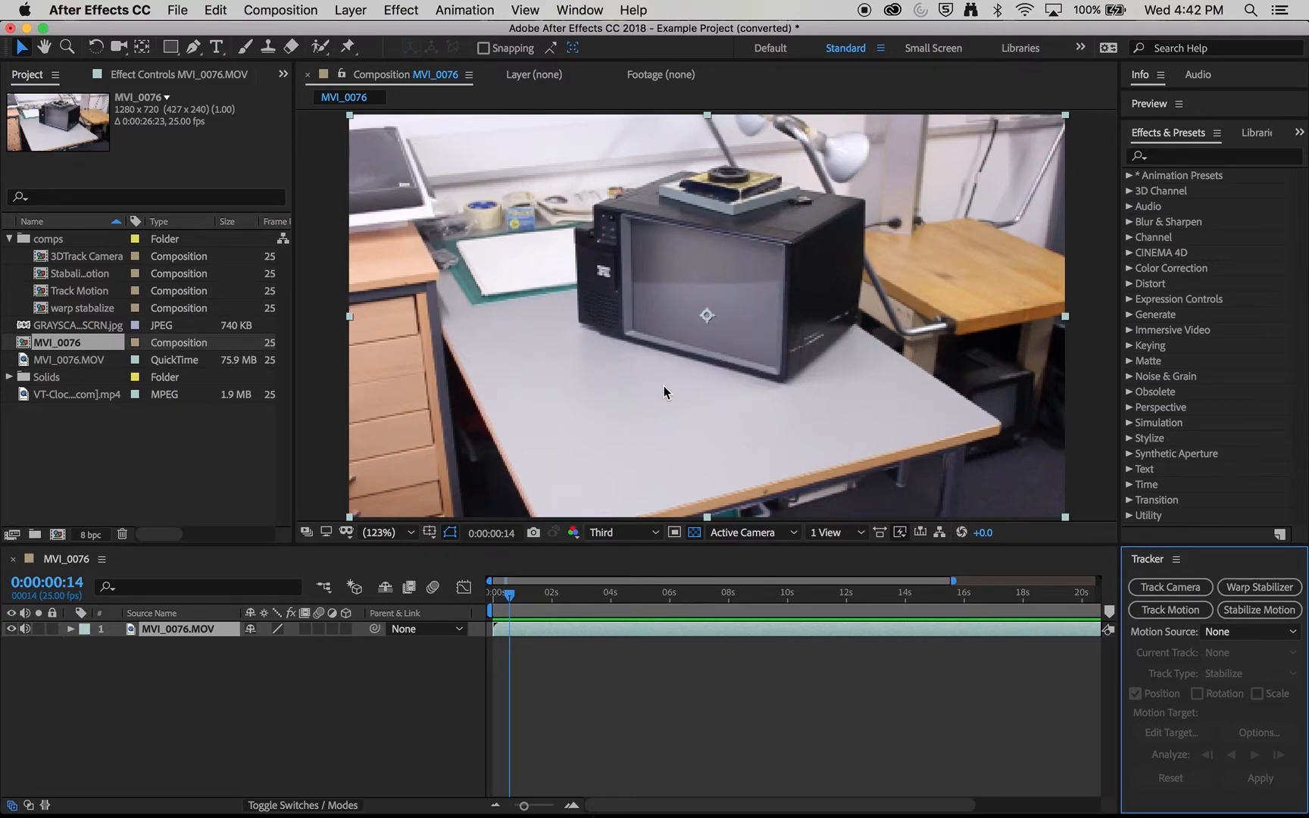
pyautogui.click(1261, 614)
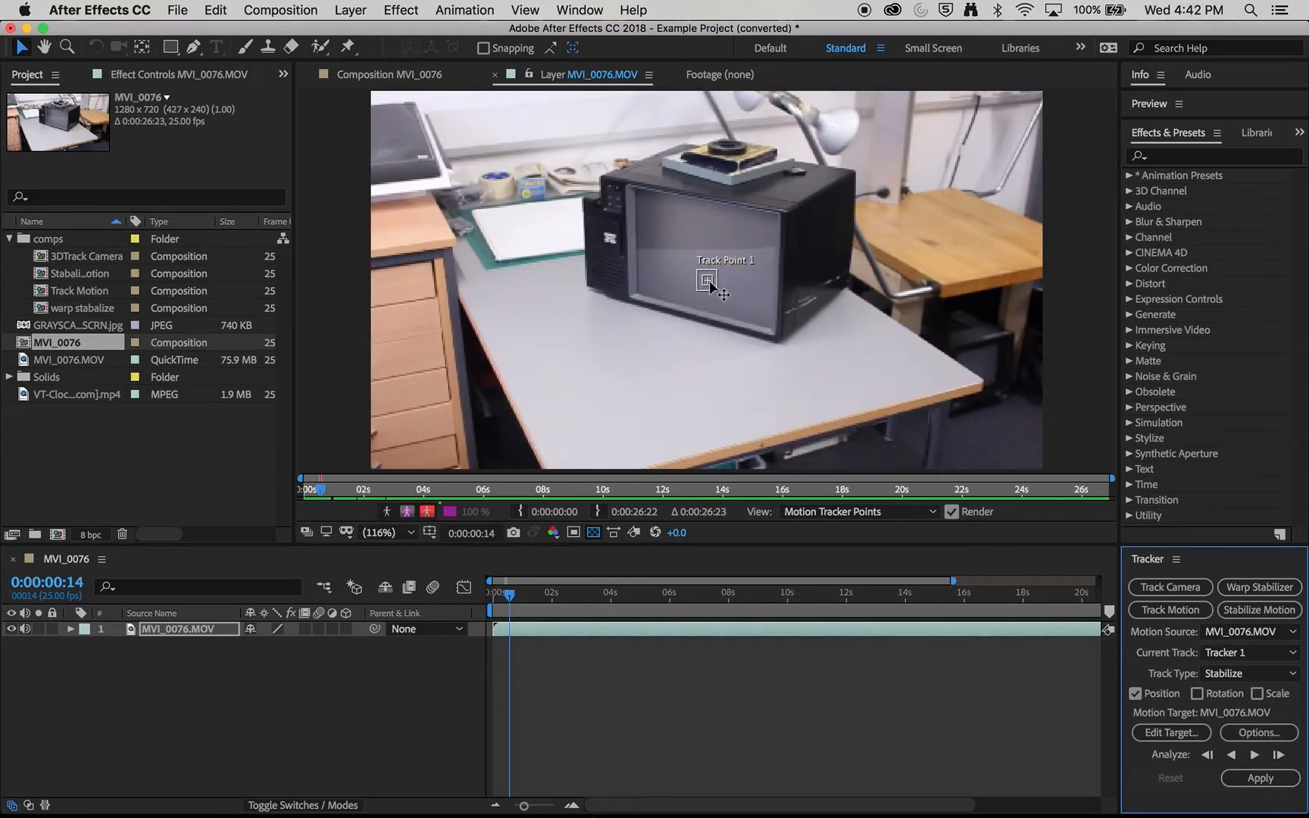
# Place Track Point 1 on the lower-right corner of the monitor's screen and enlarge its feature and search regions.
pyautogui.scroll(2, 712, 285)
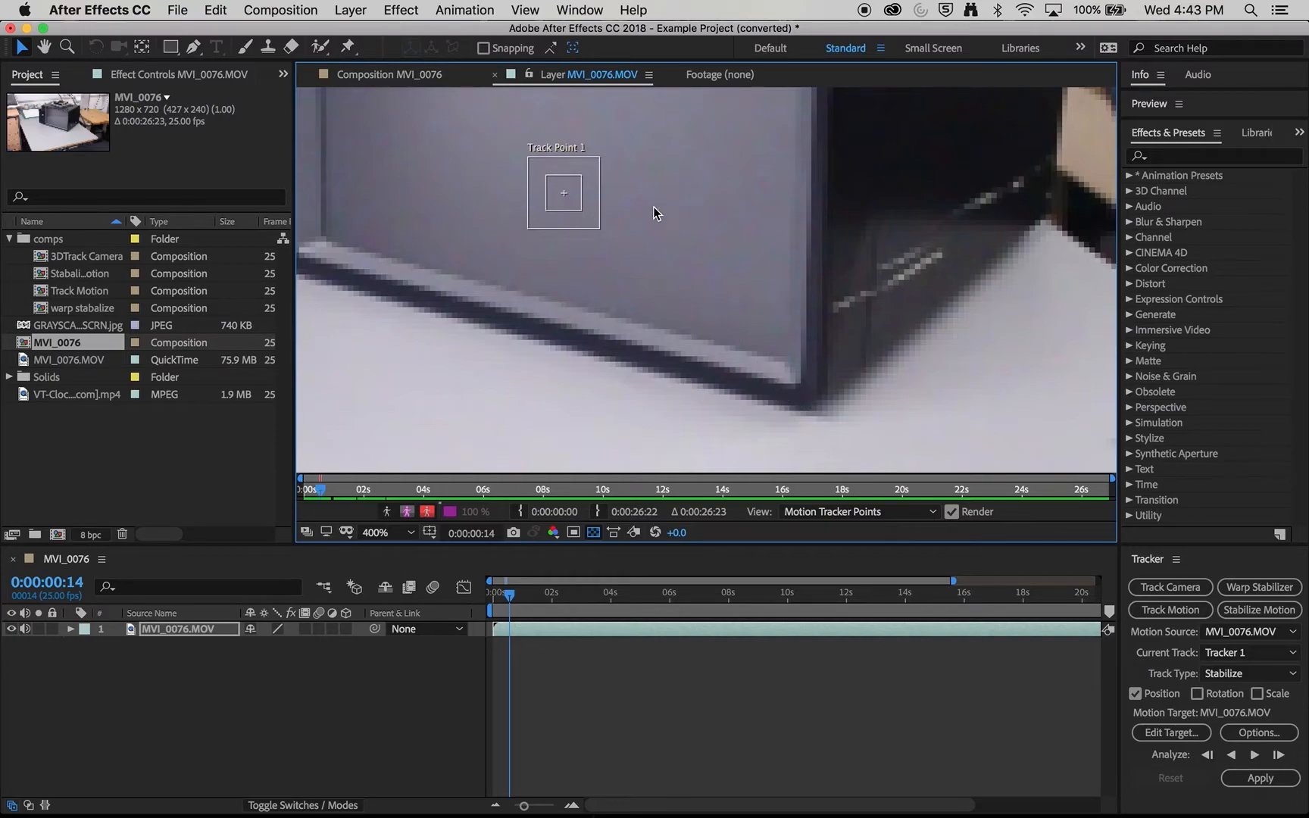
pyautogui.moveTo(570, 194); pyautogui.dragTo(809, 375)
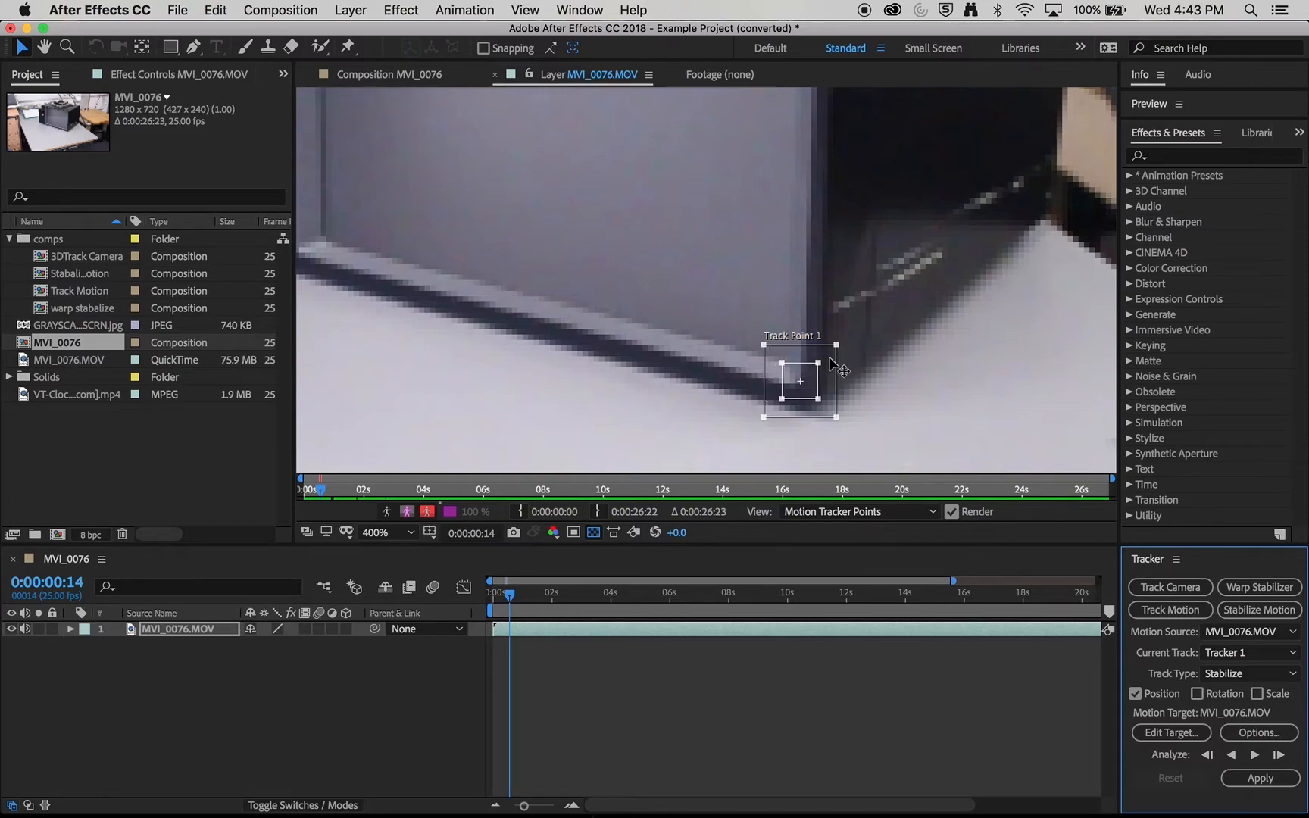
pyautogui.moveTo(837, 345)
pyautogui.mouseDown()
pyautogui.moveTo(867, 333)
pyautogui.moveTo(853, 334)
pyautogui.mouseUp()
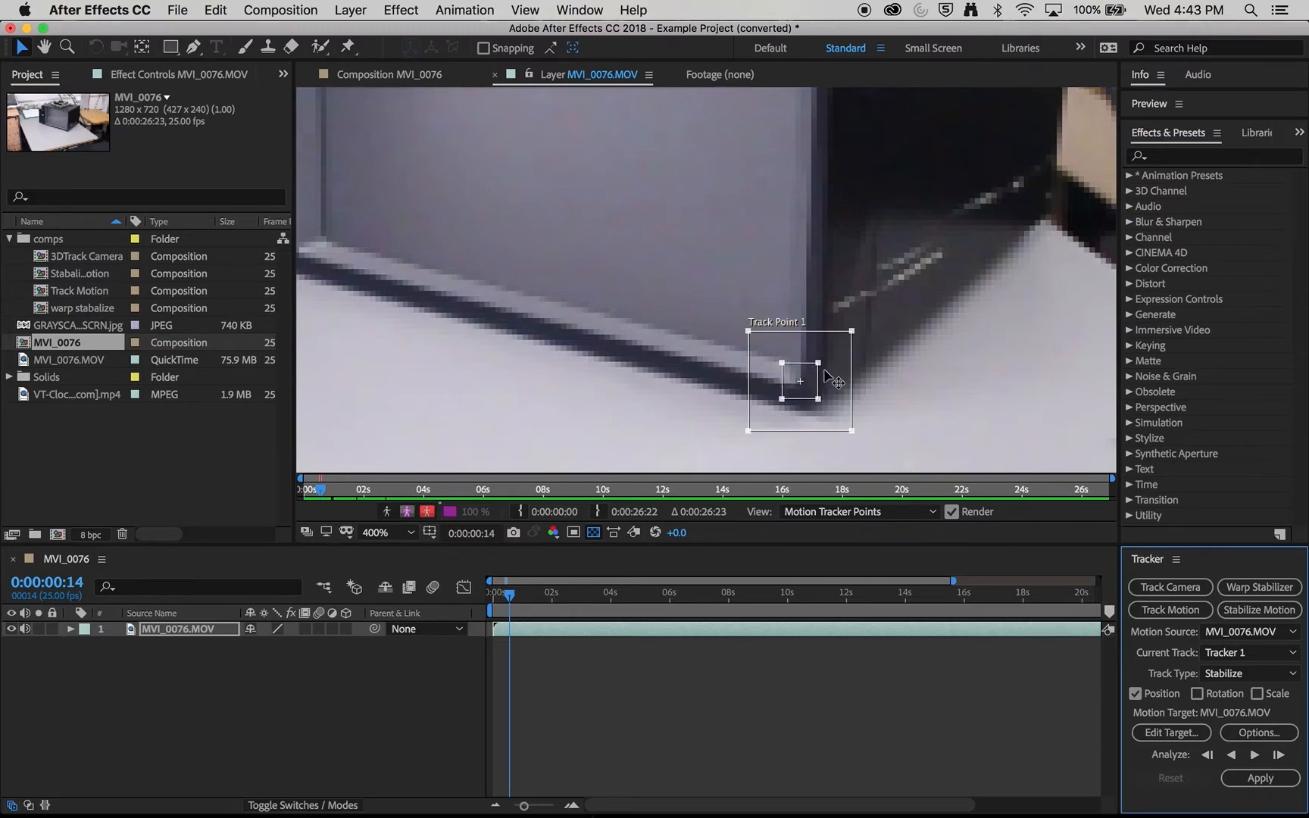
pyautogui.moveTo(782, 399)
pyautogui.mouseDown()
pyautogui.moveTo(756, 422)
pyautogui.moveTo(777, 403)
pyautogui.mouseUp()
pyautogui.moveTo(852, 331); pyautogui.dragTo(860, 323)
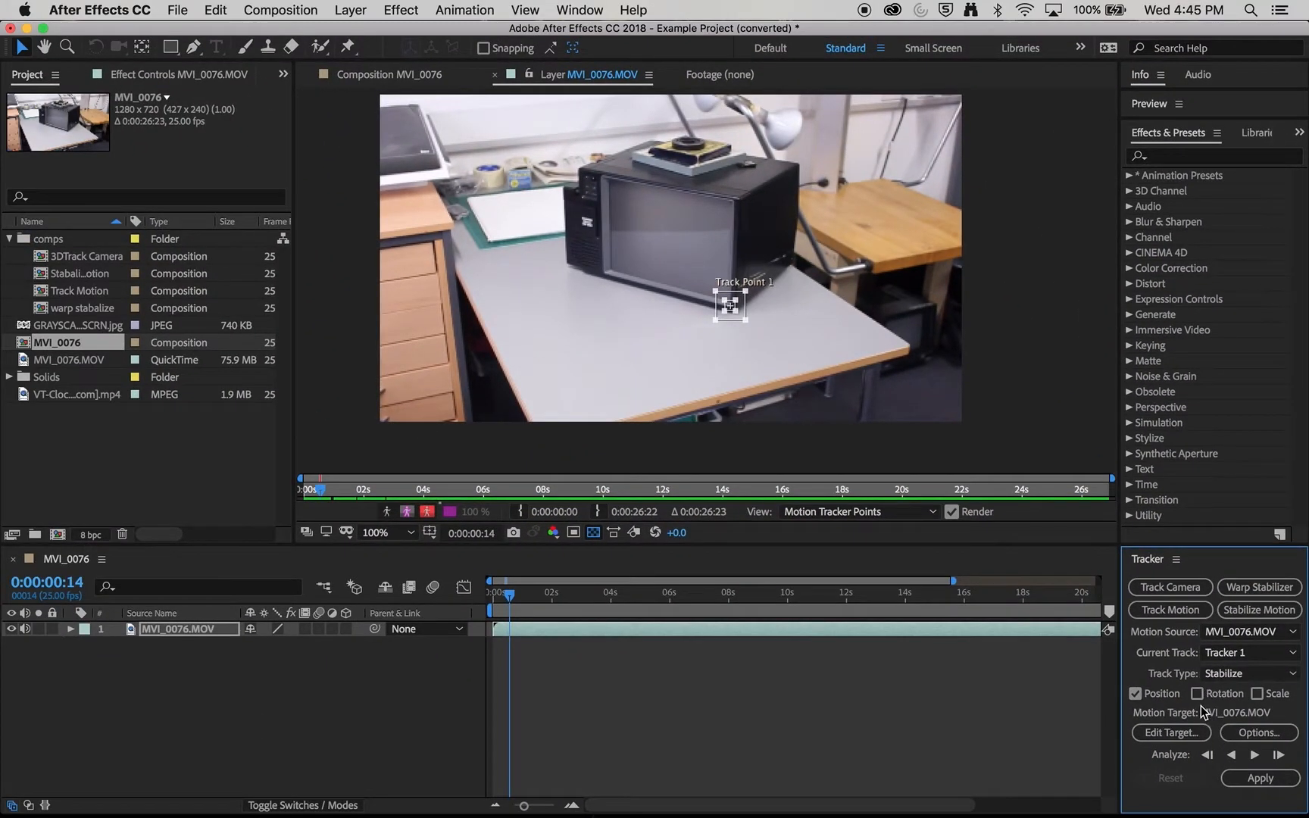
# Include rotation in the stabilization and place Track Point 2 on the screen's lower-left corner with a larger search region.
pyautogui.click(1198, 694)
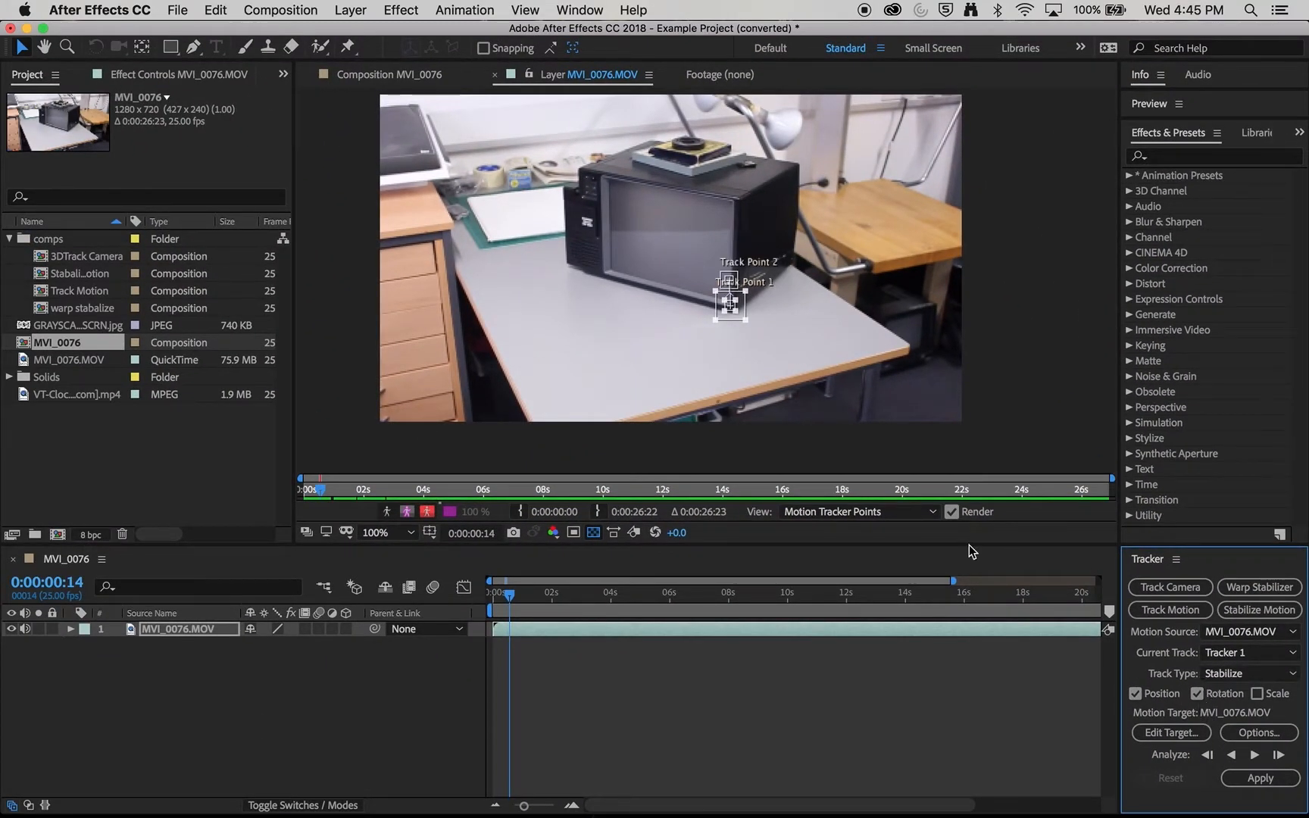
pyautogui.scroll(4, 719, 280)
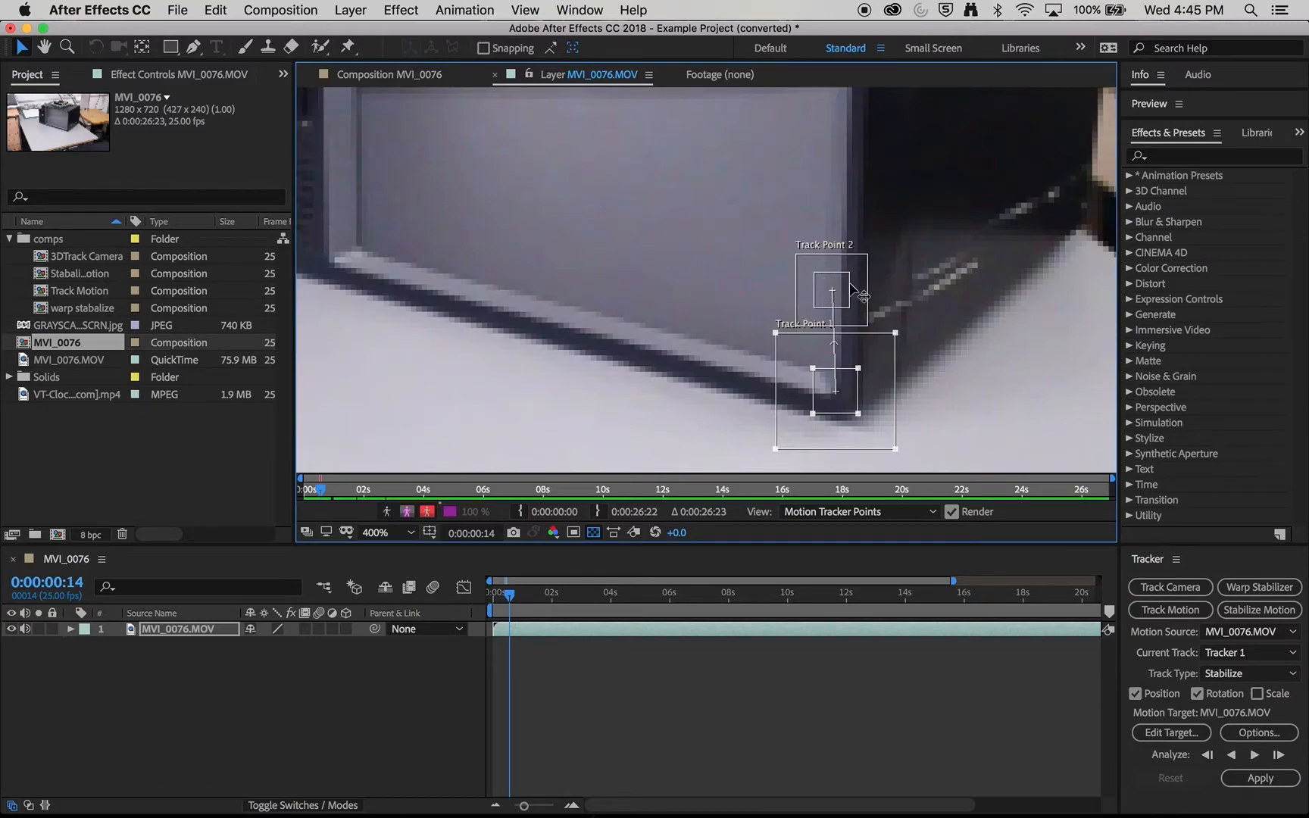
pyautogui.moveTo(863, 299); pyautogui.dragTo(498, 288)
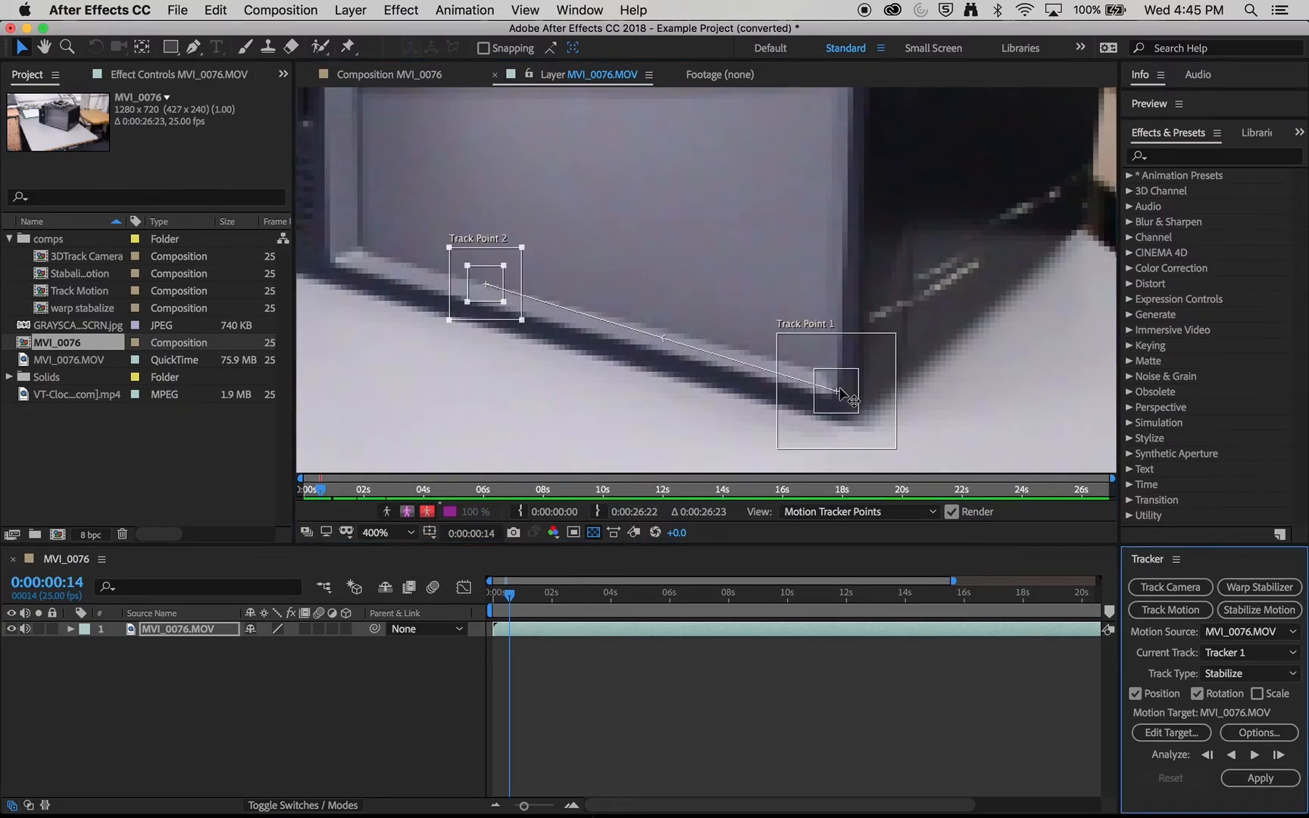
pyautogui.press(',')
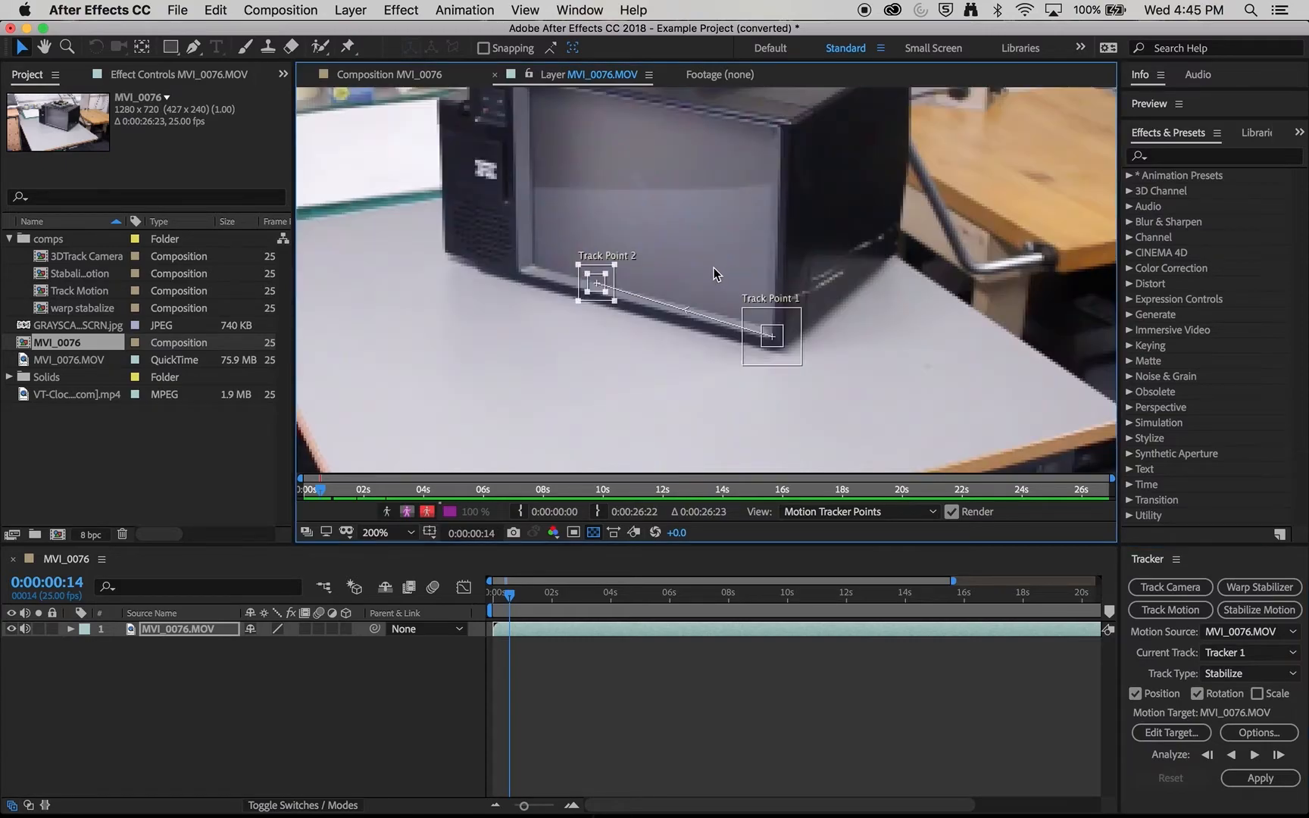
pyautogui.press('space')
pyautogui.moveTo(696, 208); pyautogui.dragTo(695, 276)
pyautogui.moveTo(595, 351); pyautogui.dragTo(521, 339)
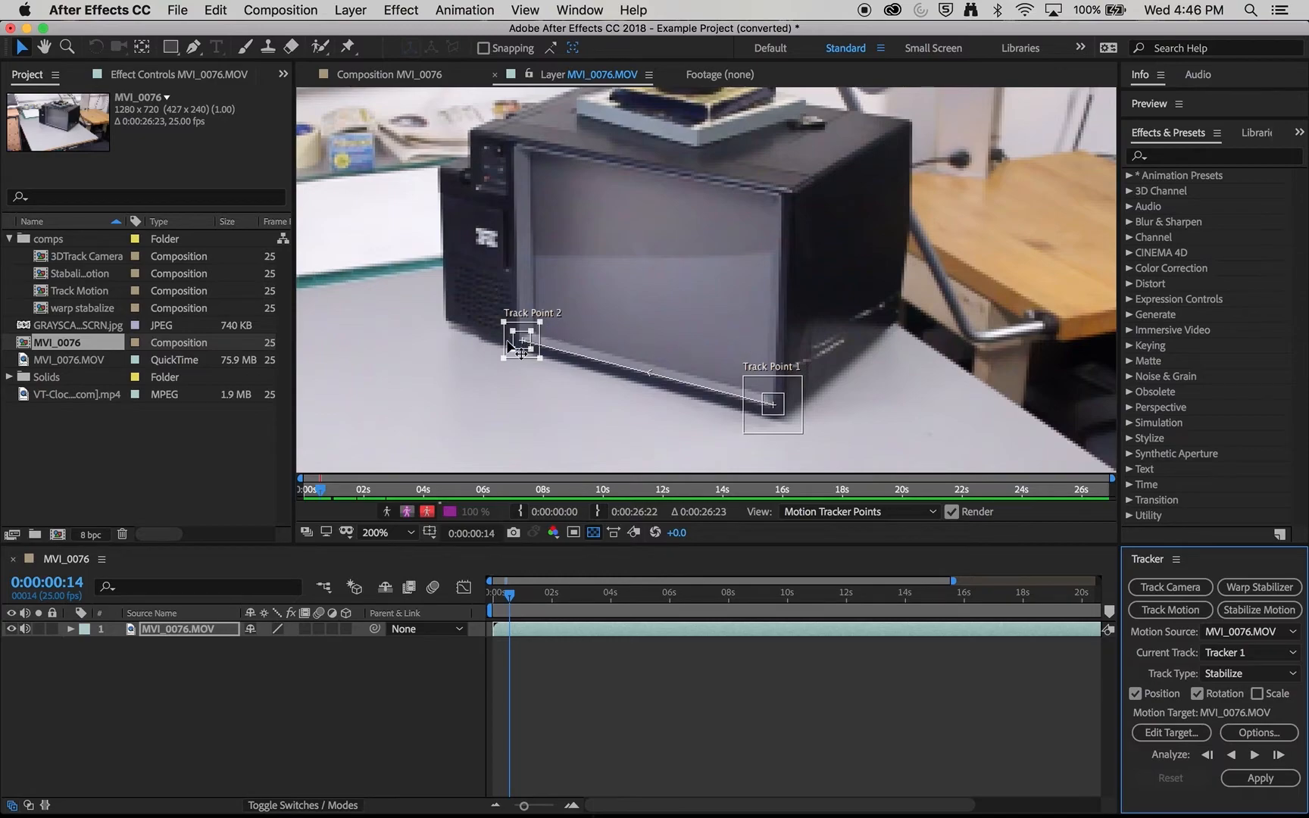
pyautogui.moveTo(523, 338); pyautogui.dragTo(498, 363)
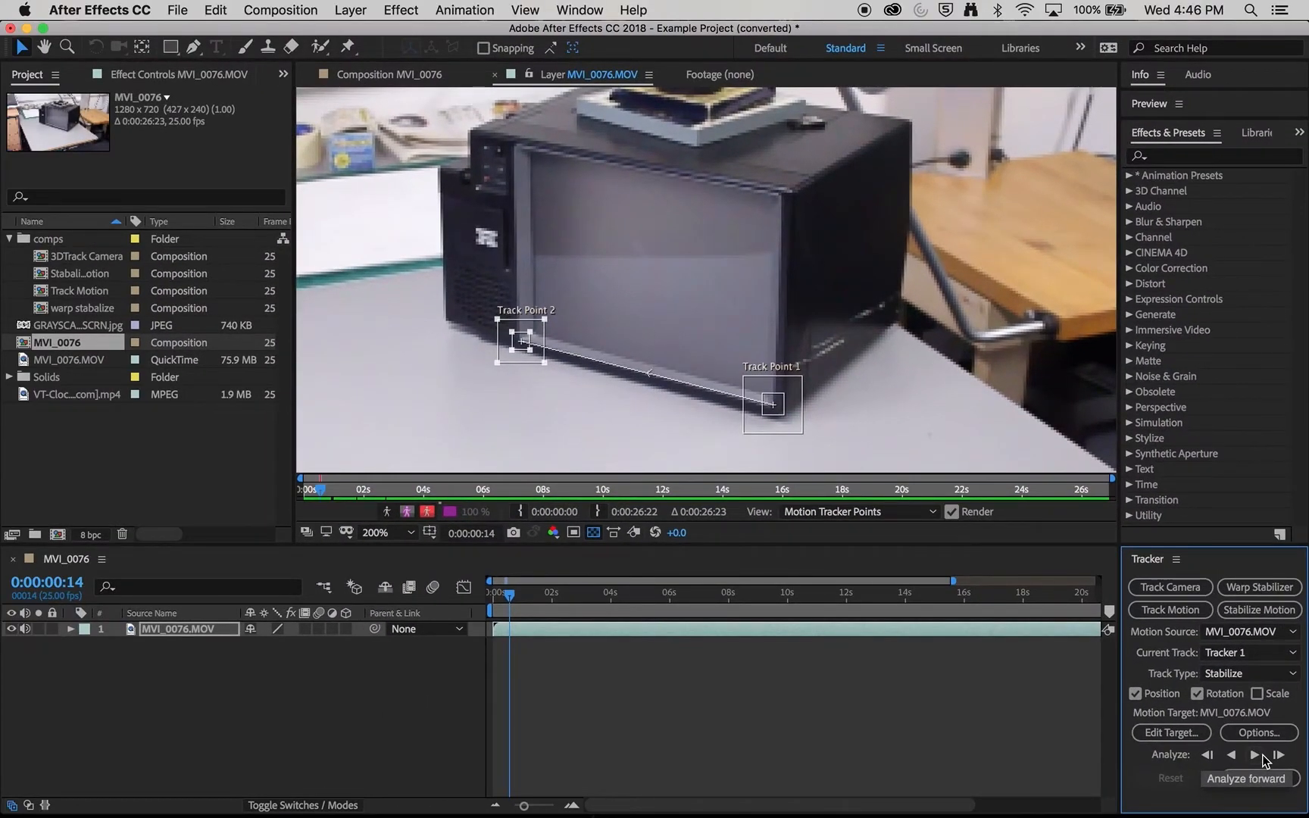
# Analyze the motion forward, return to about 11 seconds, and re-track from there with Track Point 1 realigned to the monitor's lower-right corner.
pyautogui.click(1255, 758)
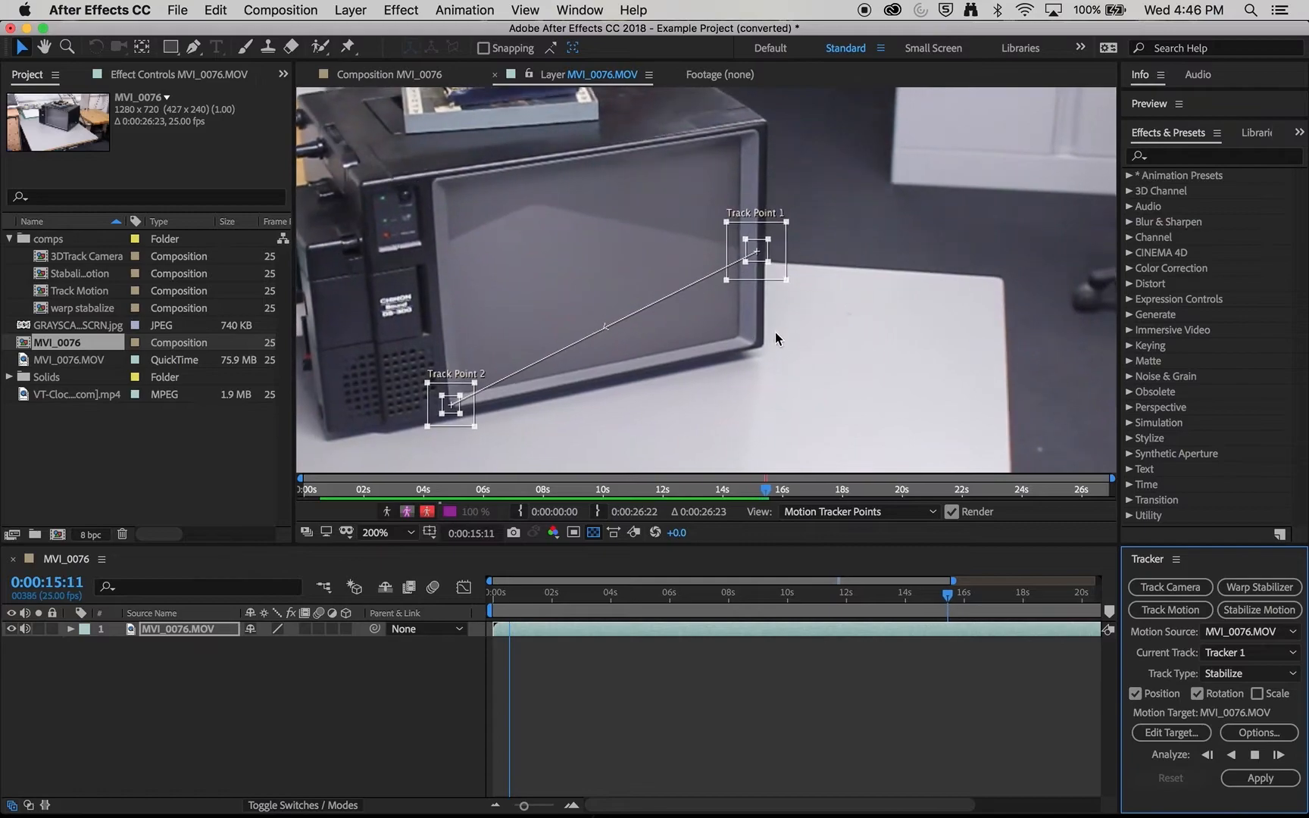
pyautogui.click(1255, 754)
pyautogui.moveTo(958, 595); pyautogui.dragTo(816, 606)
pyautogui.click(906, 302)
pyautogui.moveTo(906, 302)
pyautogui.mouseDown()
pyautogui.moveTo(896, 298)
pyautogui.moveTo(910, 305)
pyautogui.mouseUp()
pyautogui.click(1252, 760)
pyautogui.click(1252, 761)
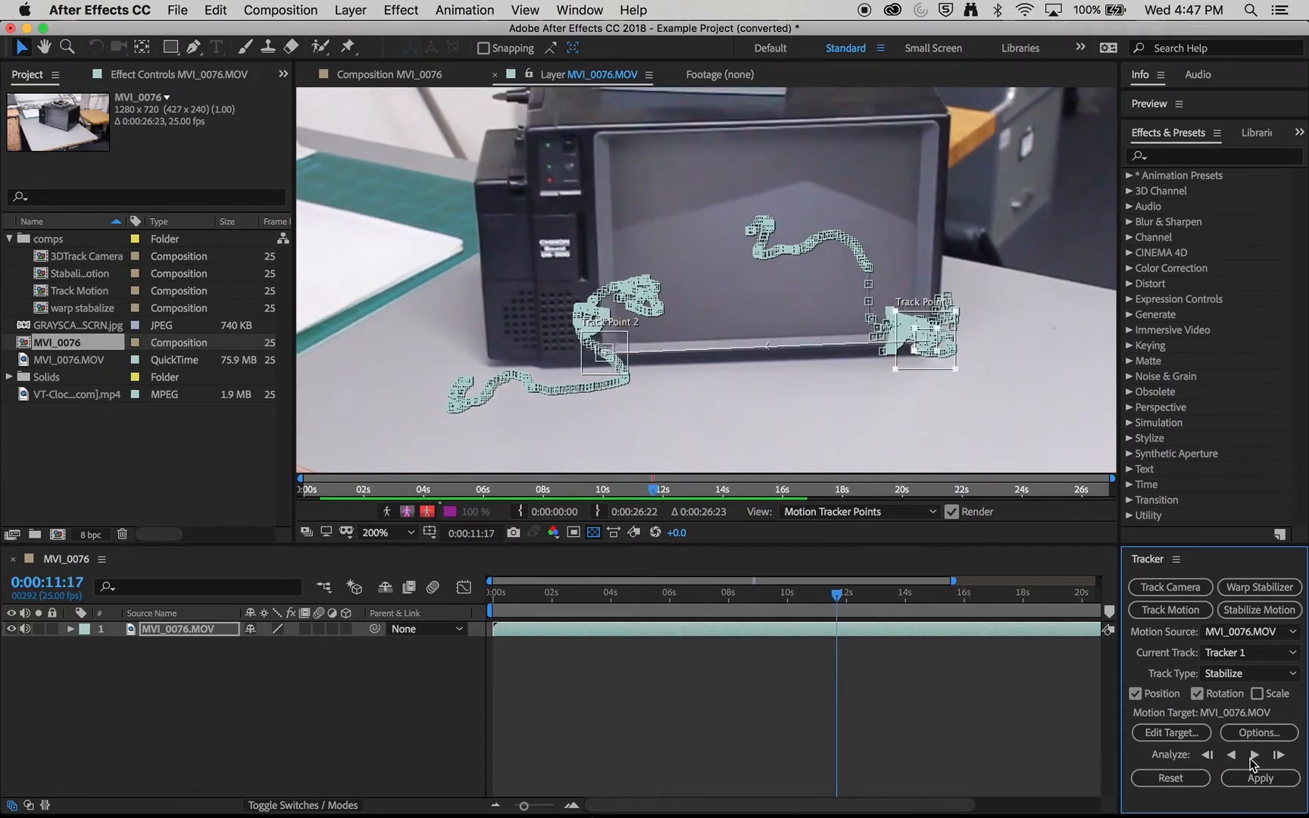
# Realign Track Point 1 with the monitor's lower-right corner at 0:00:11:17 and 0:00:13:11, analyzing forward after each correction.
pyautogui.click(938, 360)
pyautogui.moveTo(937, 388); pyautogui.dragTo(941, 399)
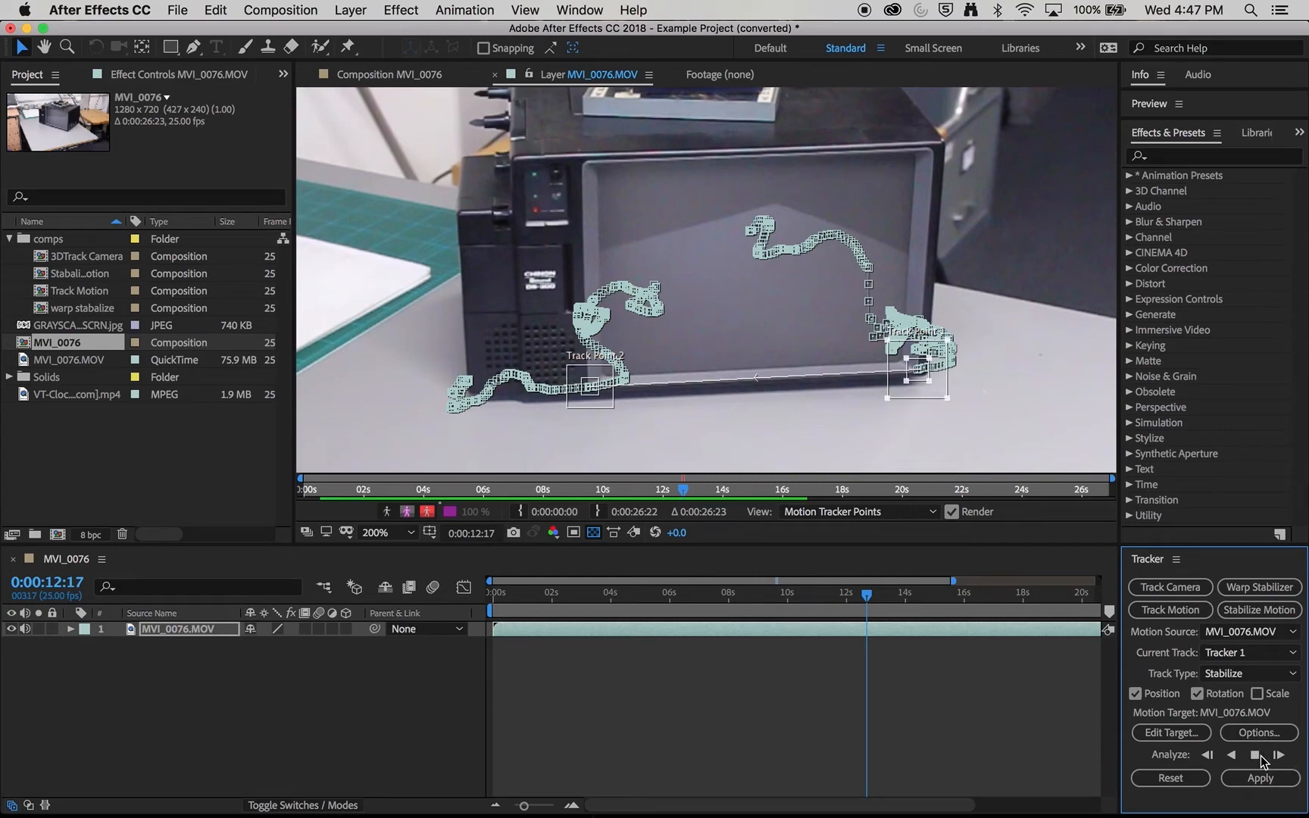
pyautogui.click(1262, 756)
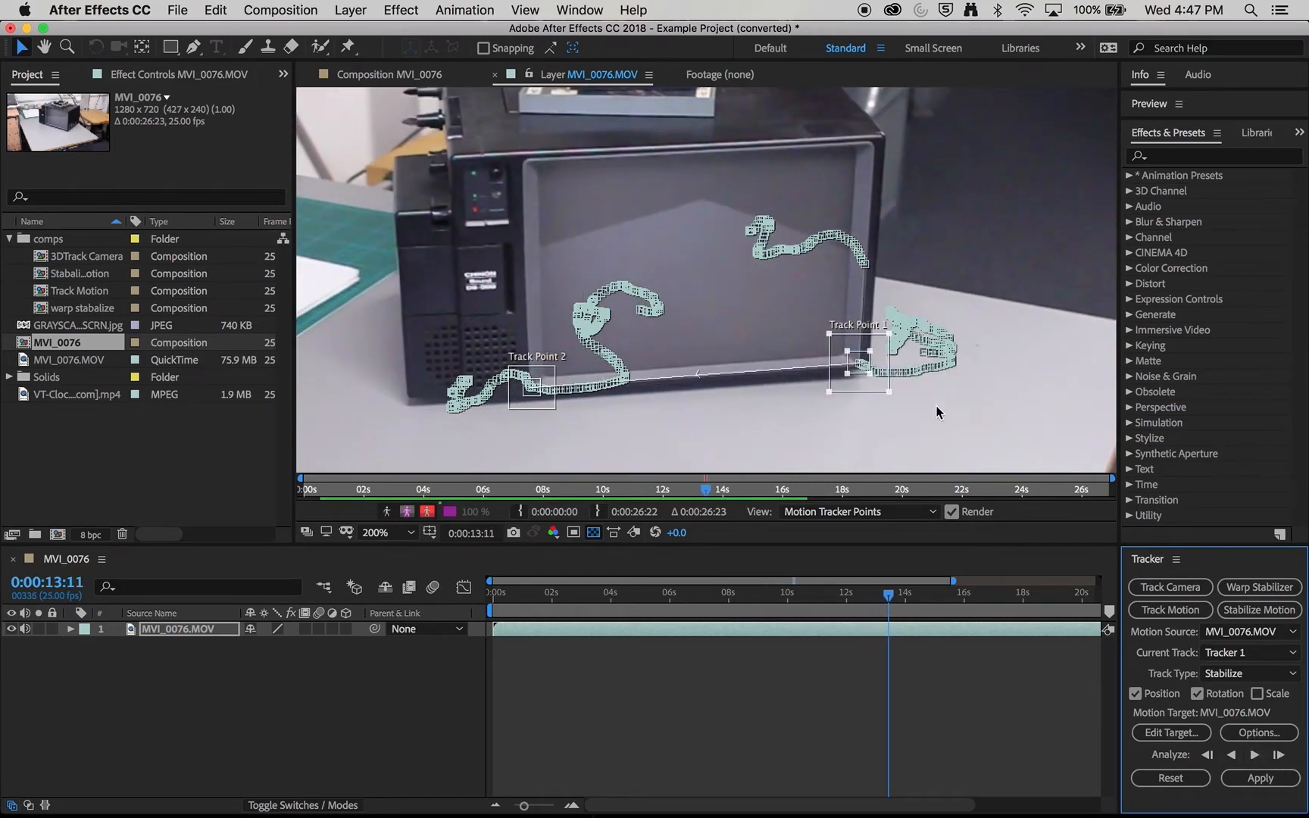
pyautogui.moveTo(840, 386); pyautogui.dragTo(840, 383)
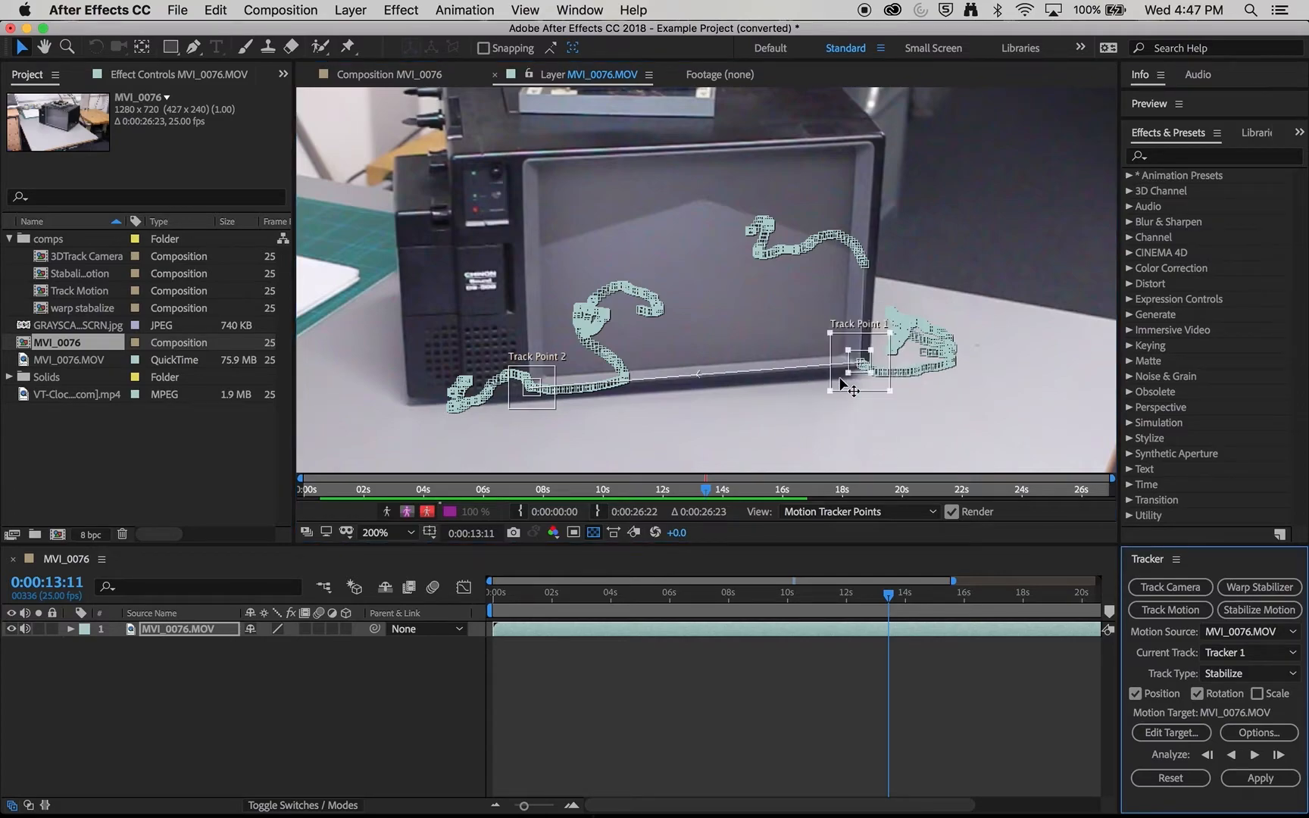
pyautogui.click(1255, 755)
pyautogui.click(1254, 755)
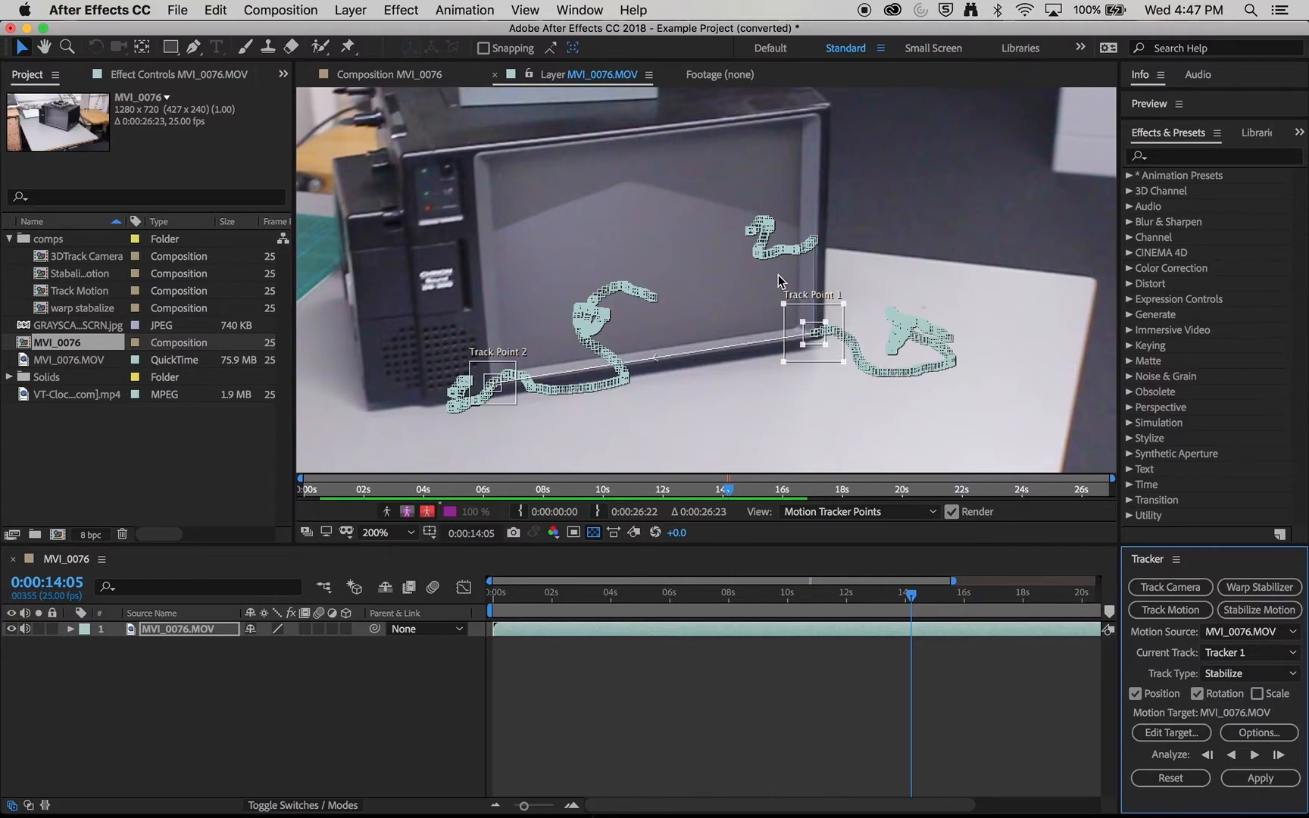
# Nudge Track Point 1 back onto the monitor's corner at 0:00:14:05 and analyze forward to 0:00:17:20.
pyautogui.moveTo(807, 308); pyautogui.dragTo(809, 307)
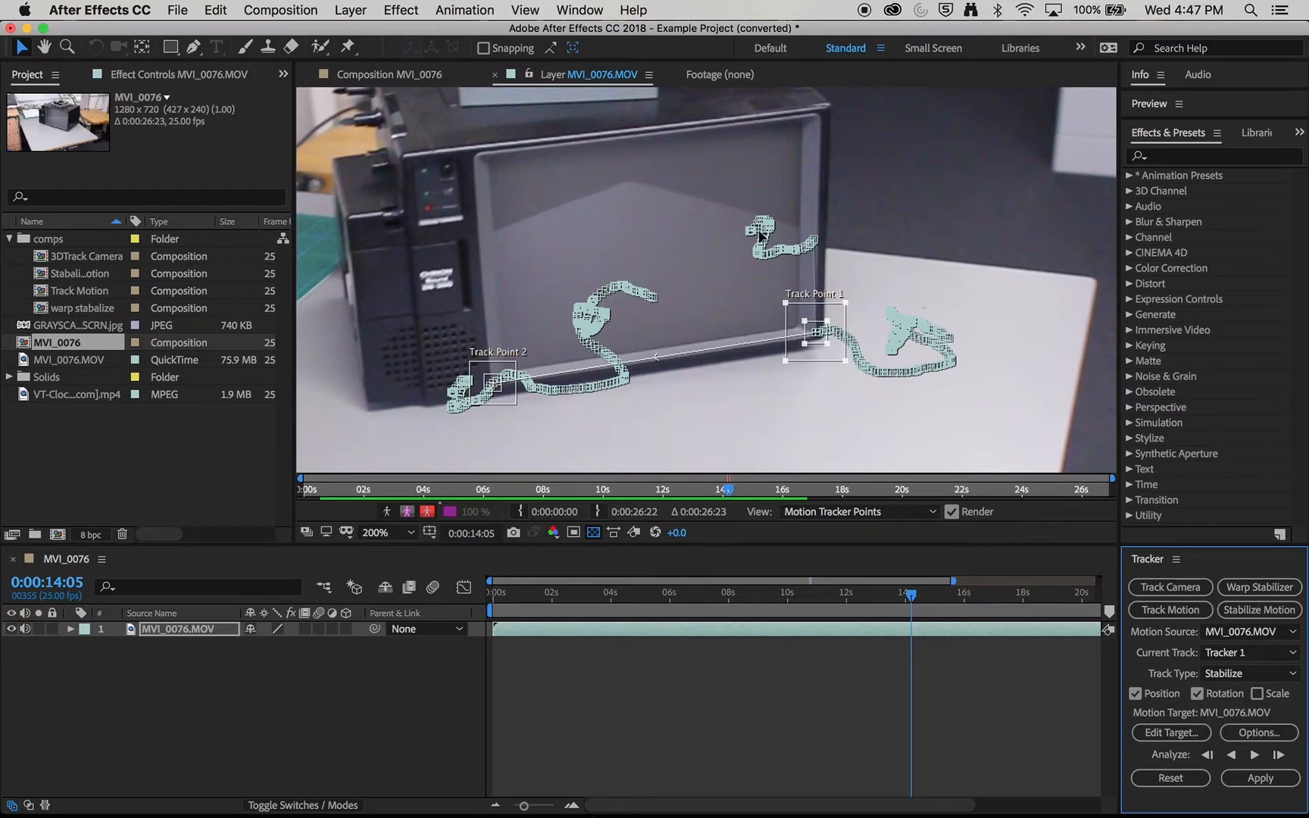
pyautogui.click(1255, 756)
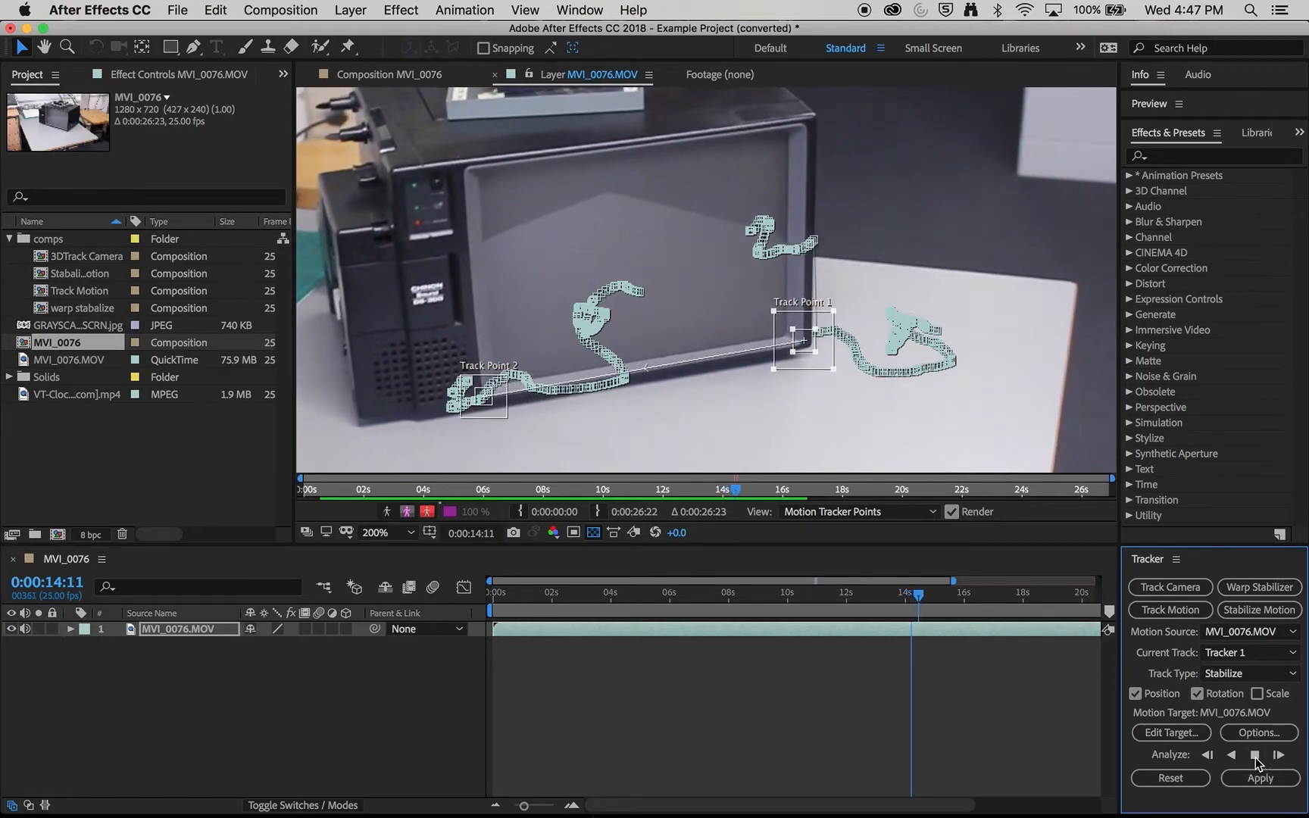
pyautogui.click(1255, 756)
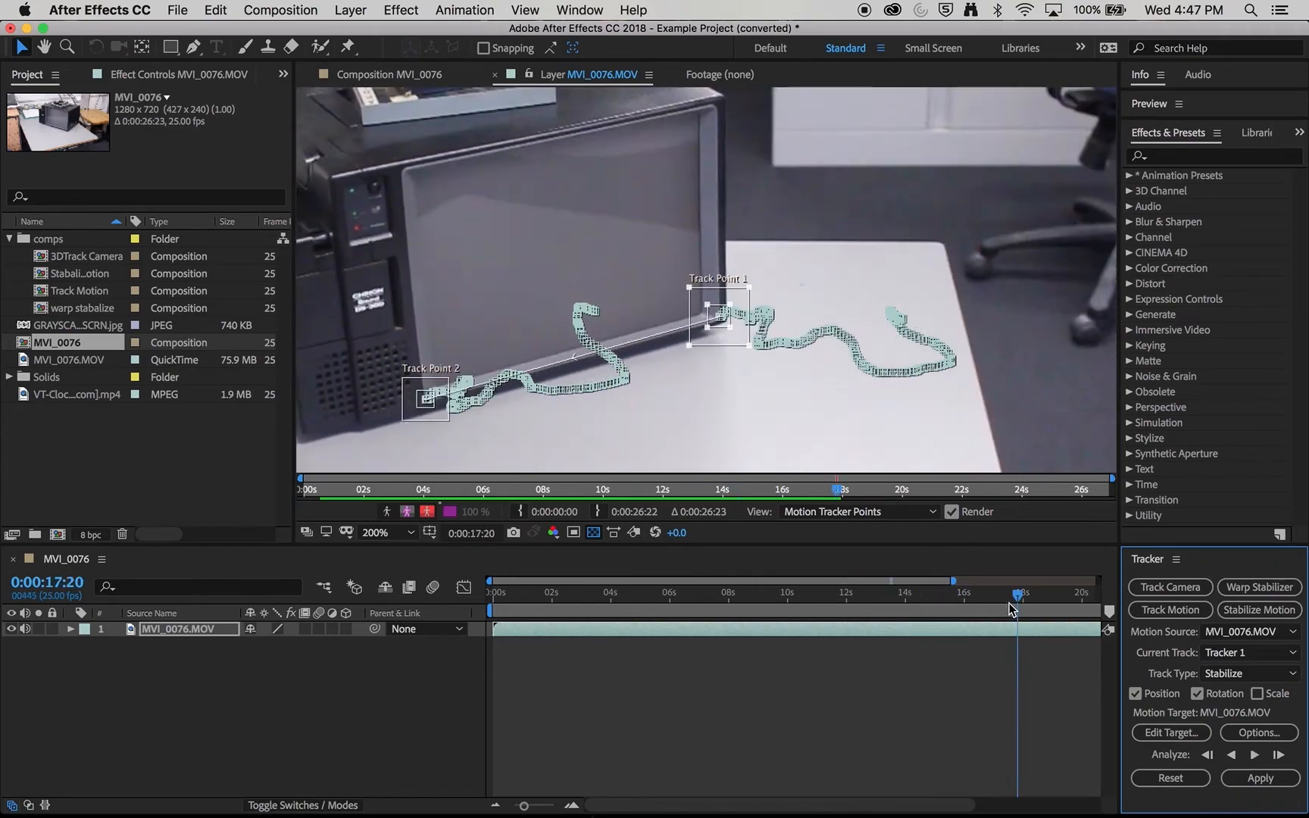
# Apply the stabilization tracking data to the layer in the X and Y dimensions.
pyautogui.click(1285, 780)
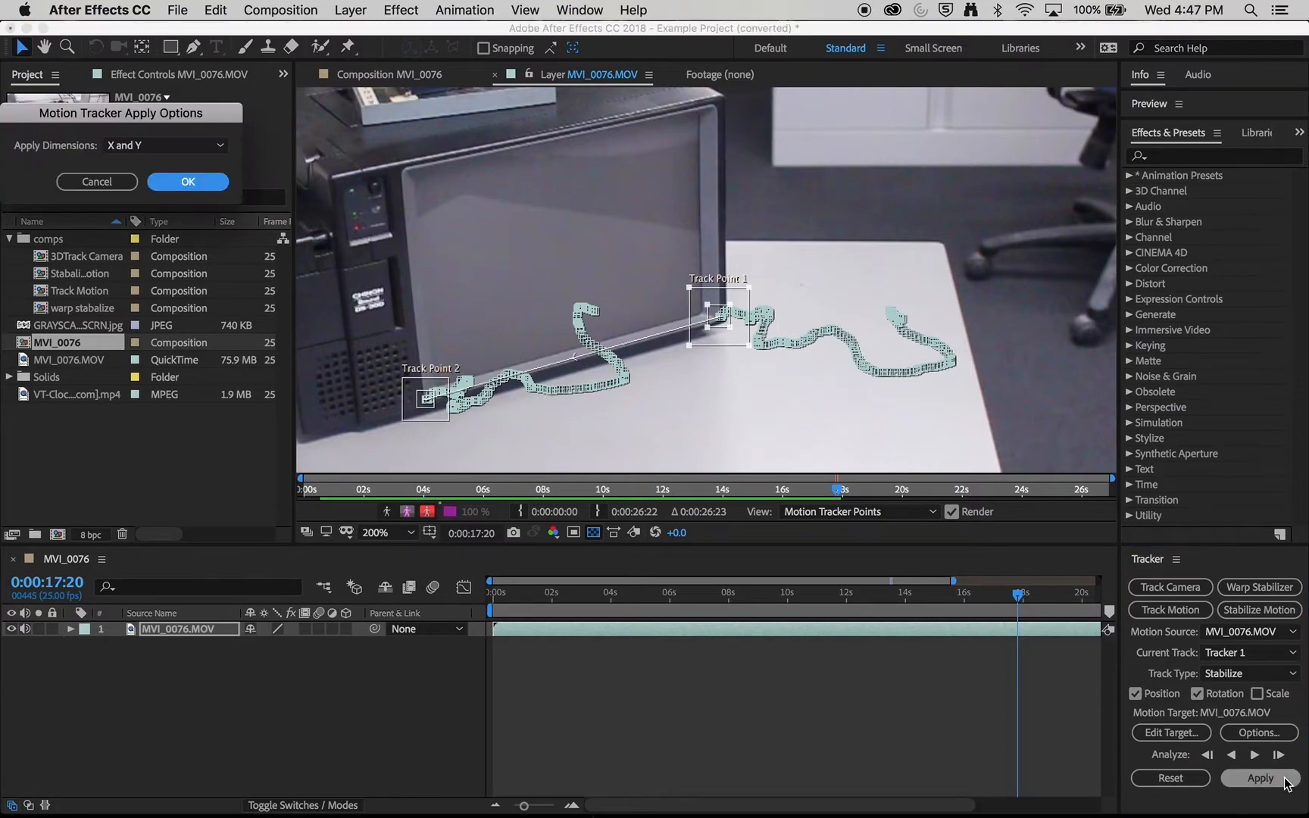
pyautogui.moveTo(166, 120); pyautogui.dragTo(726, 294)
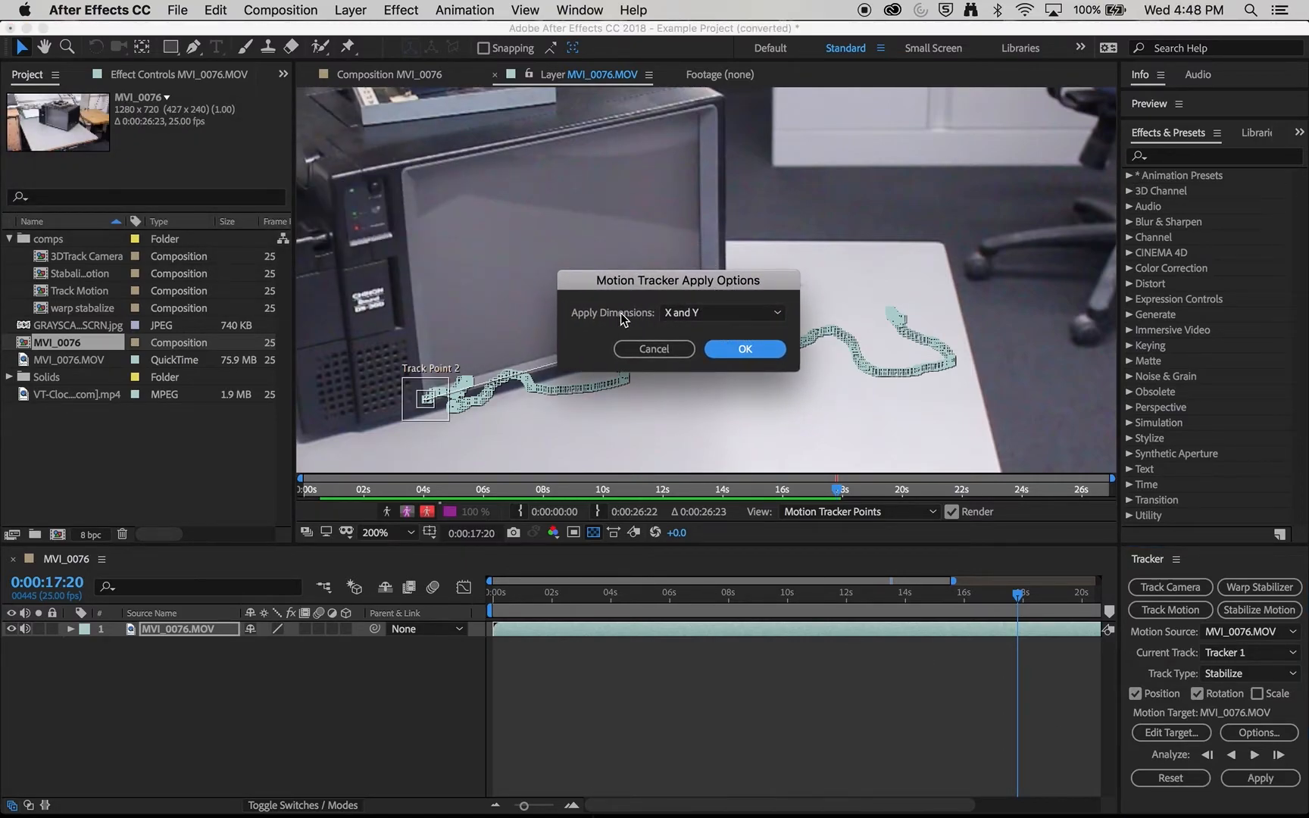
pyautogui.click(704, 313)
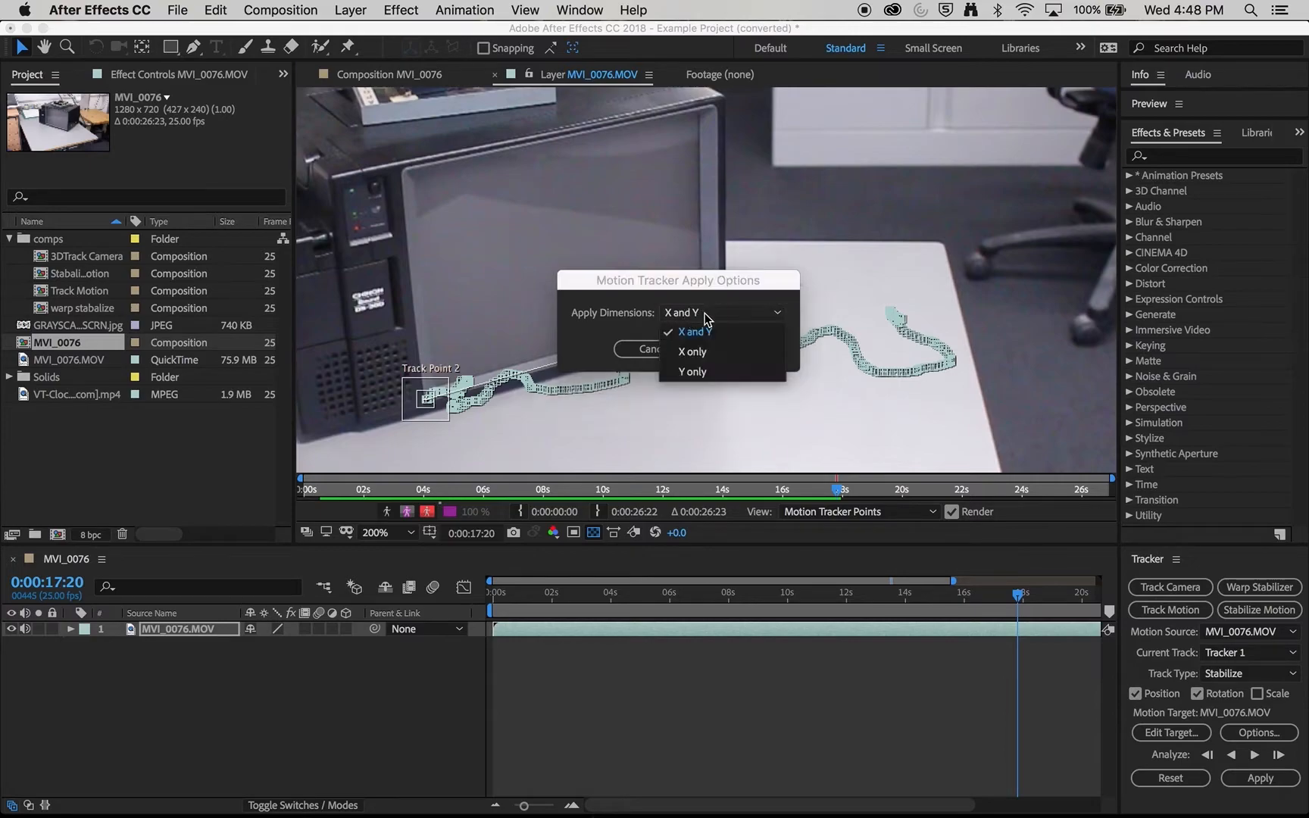
pyautogui.click(747, 332)
pyautogui.click(744, 349)
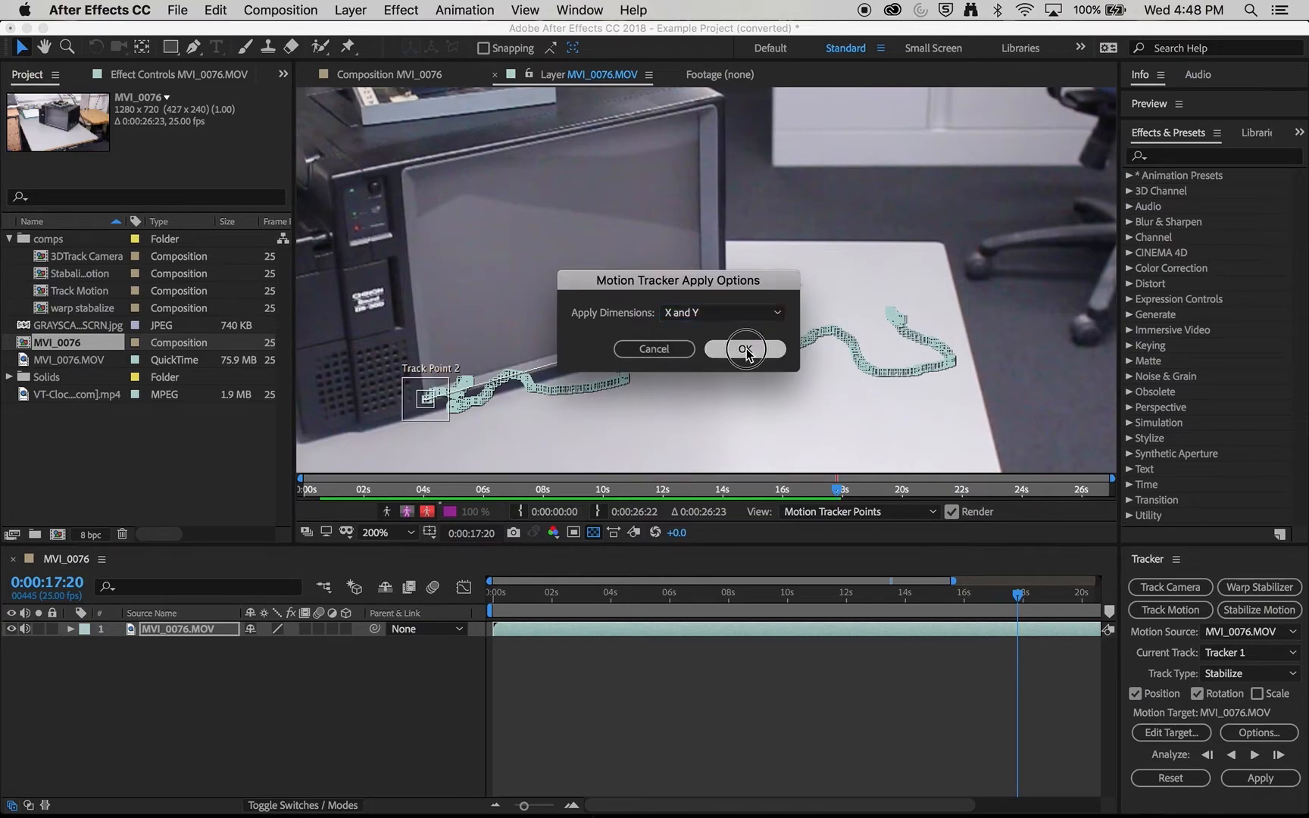
# Preview the stabilized clip from 0:00:00:11, collapse the layer's properties, and scrub through the footage to check the stabilization.
pyautogui.click(513, 593)
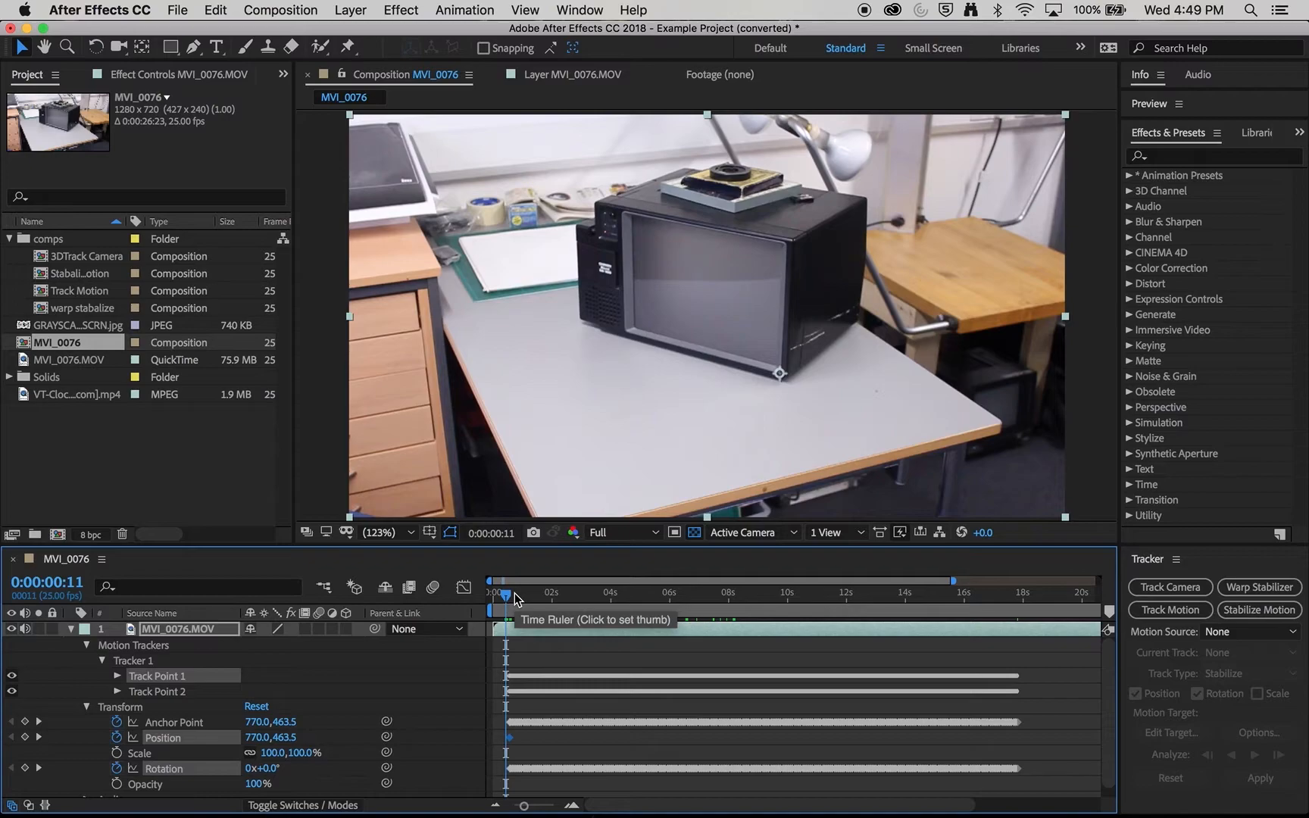
pyautogui.press('space')
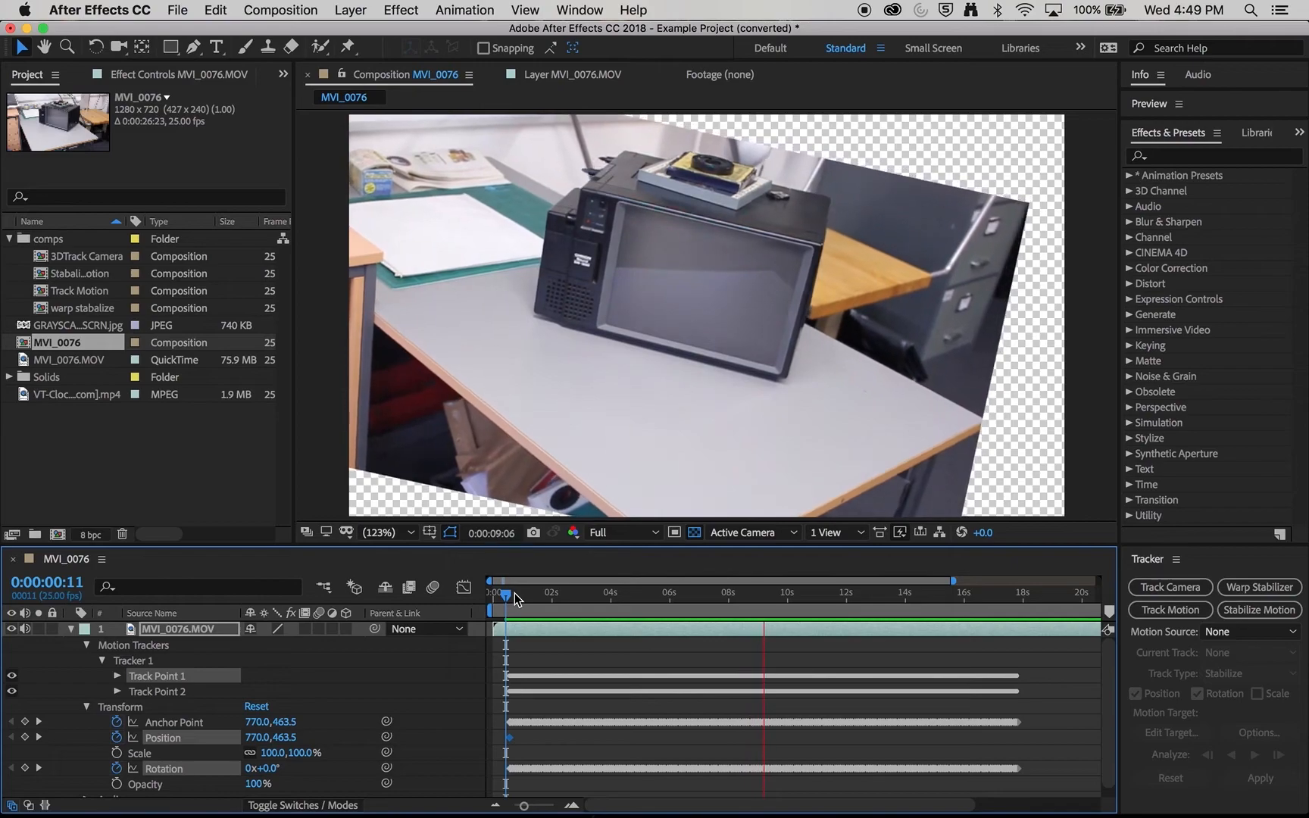
pyautogui.press('space')
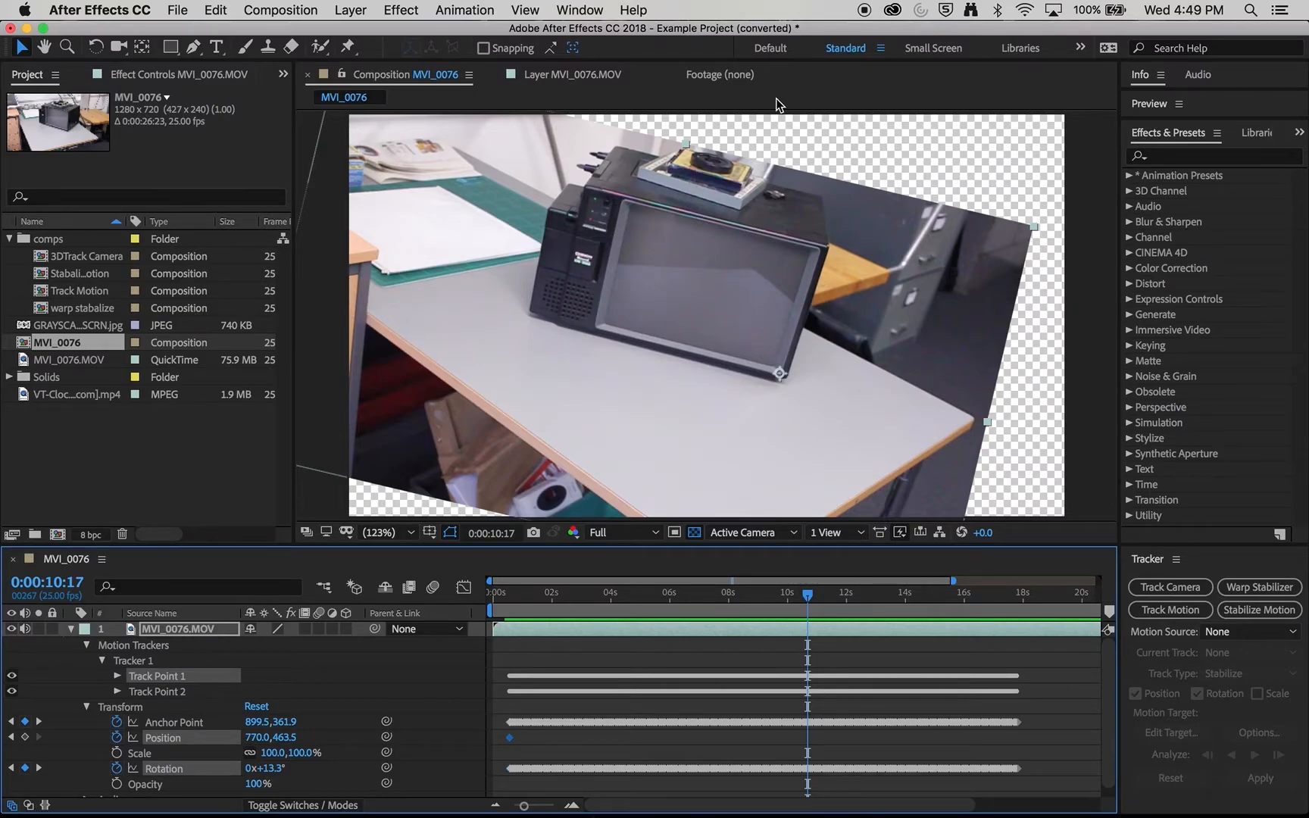
pyautogui.press('u')
pyautogui.moveTo(577, 598); pyautogui.dragTo(760, 612)
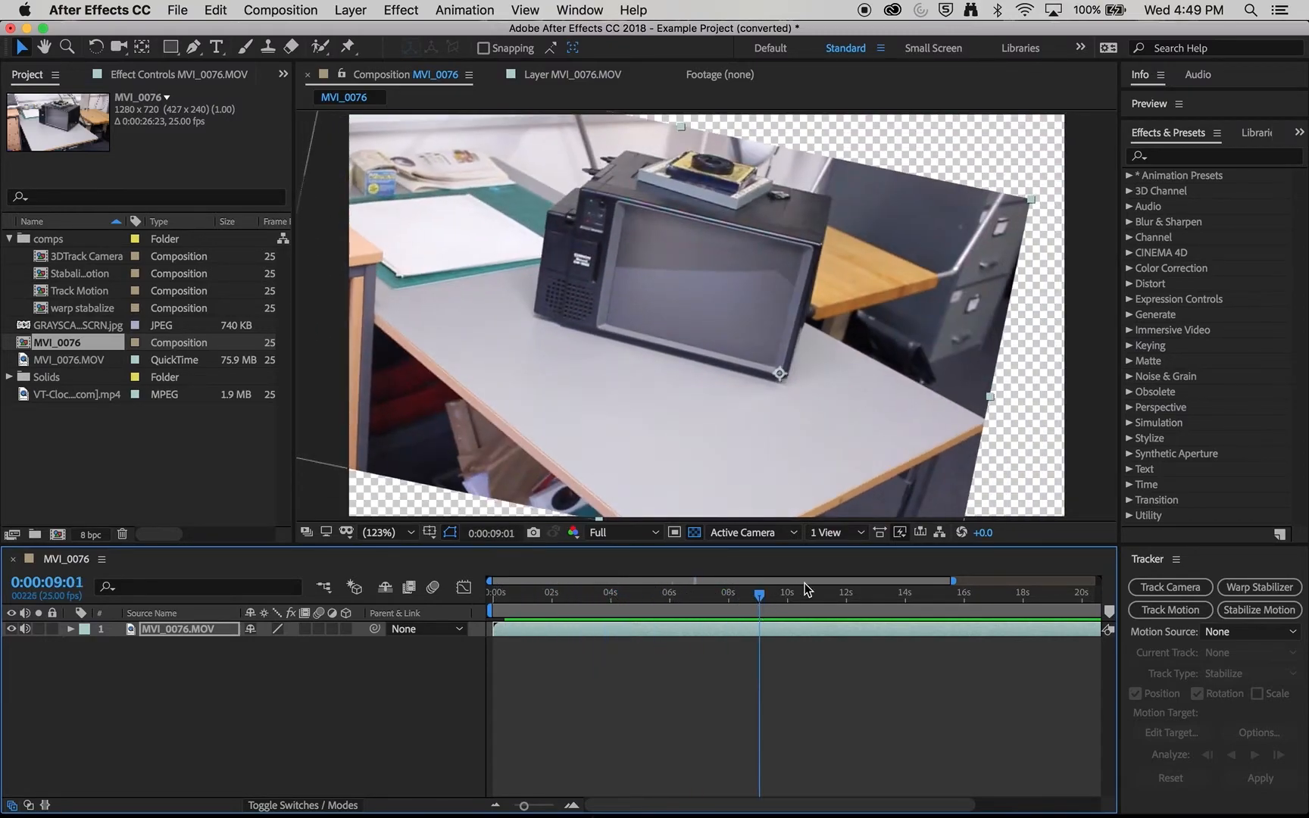
pyautogui.hscroll(5, 808, 591)
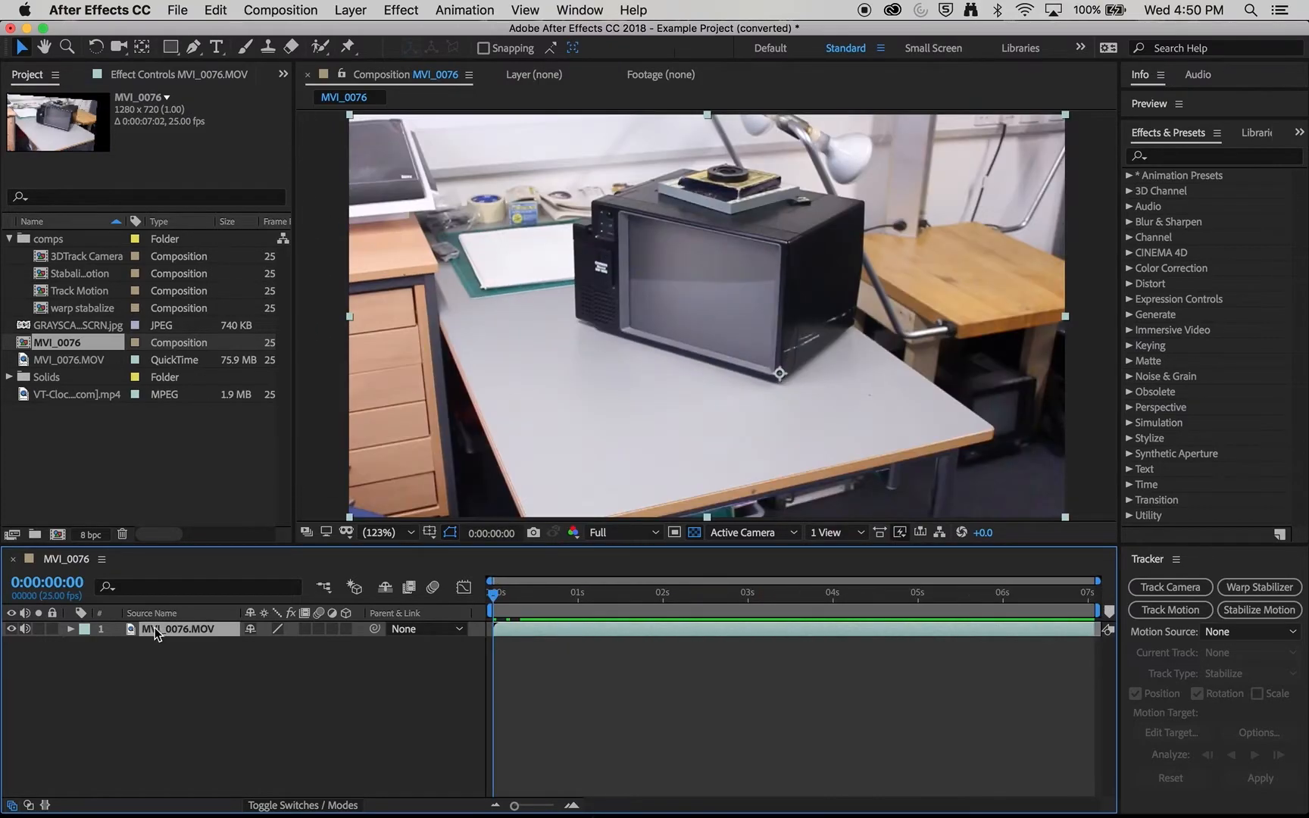
# Scale up the stabilized MVI_0076.MOV layer to cover the exposed frame edges, and scrub through the clip to check the coverage.
pyautogui.click(71, 629)
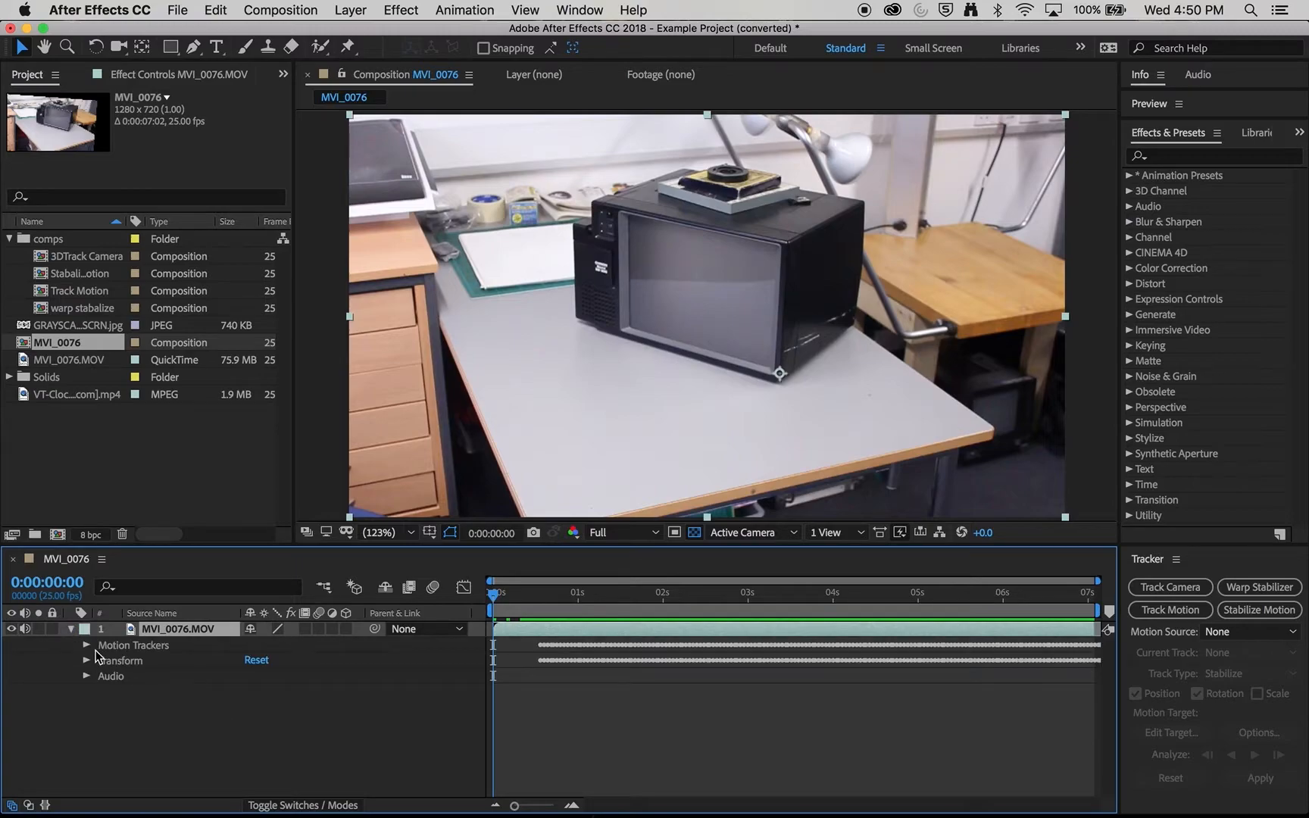
pyautogui.click(87, 660)
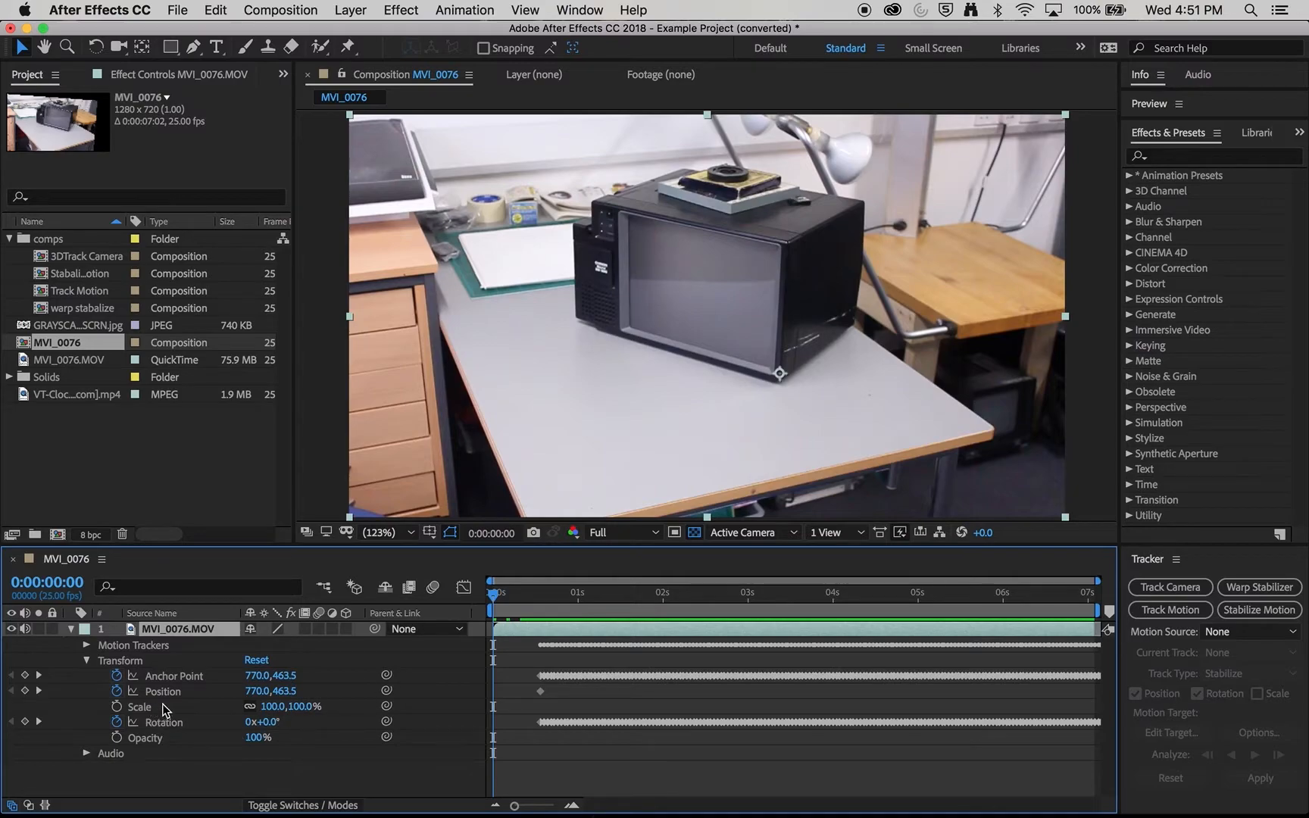
pyautogui.moveTo(299, 709); pyautogui.dragTo(316, 707)
pyautogui.moveTo(544, 591); pyautogui.dragTo(802, 594)
pyautogui.moveTo(294, 716); pyautogui.dragTo(292, 716)
pyautogui.moveTo(802, 594); pyautogui.dragTo(649, 668)
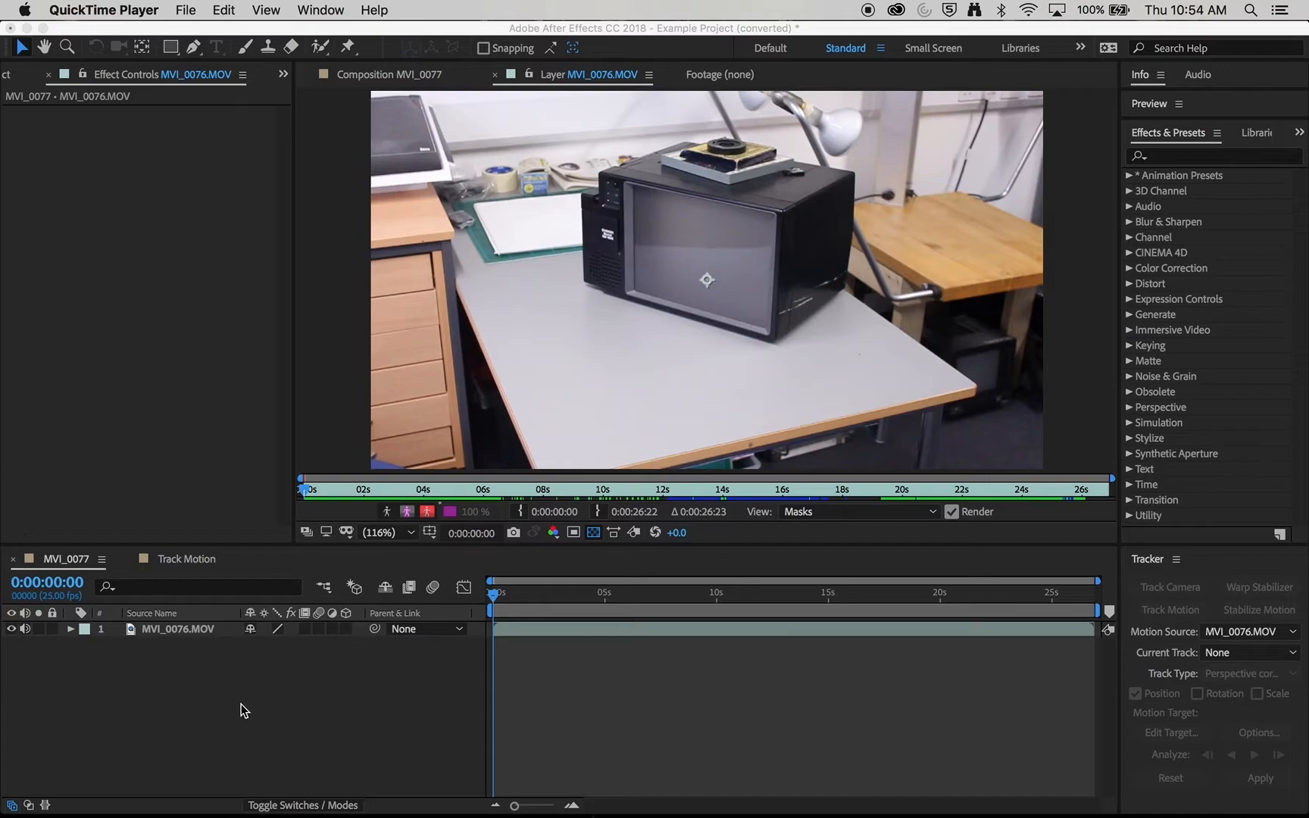
# Apply the Warp Stabilizer to the MVI_0076.MOV layer in the MVI_0077 composition and preview the stabilized clip.
pyautogui.click(180, 628)
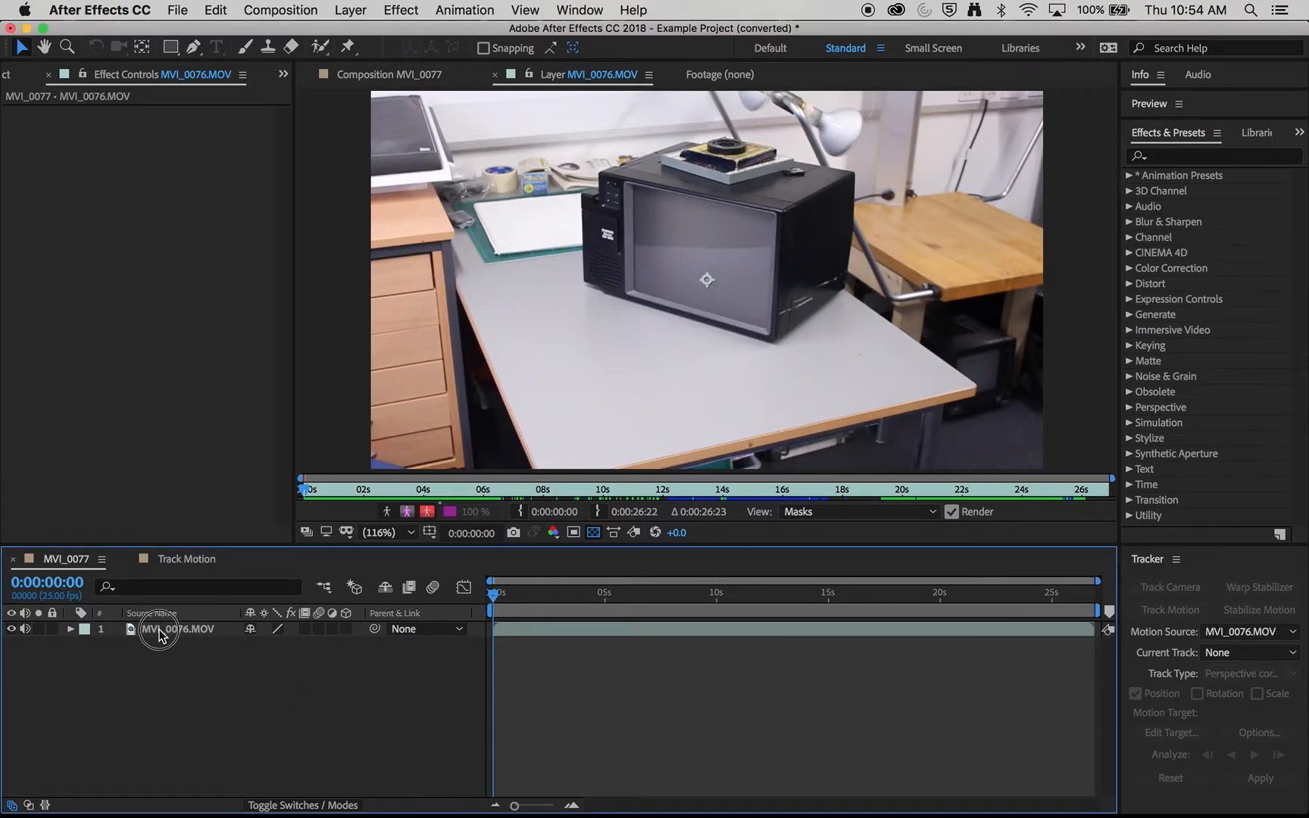
pyautogui.click(163, 632)
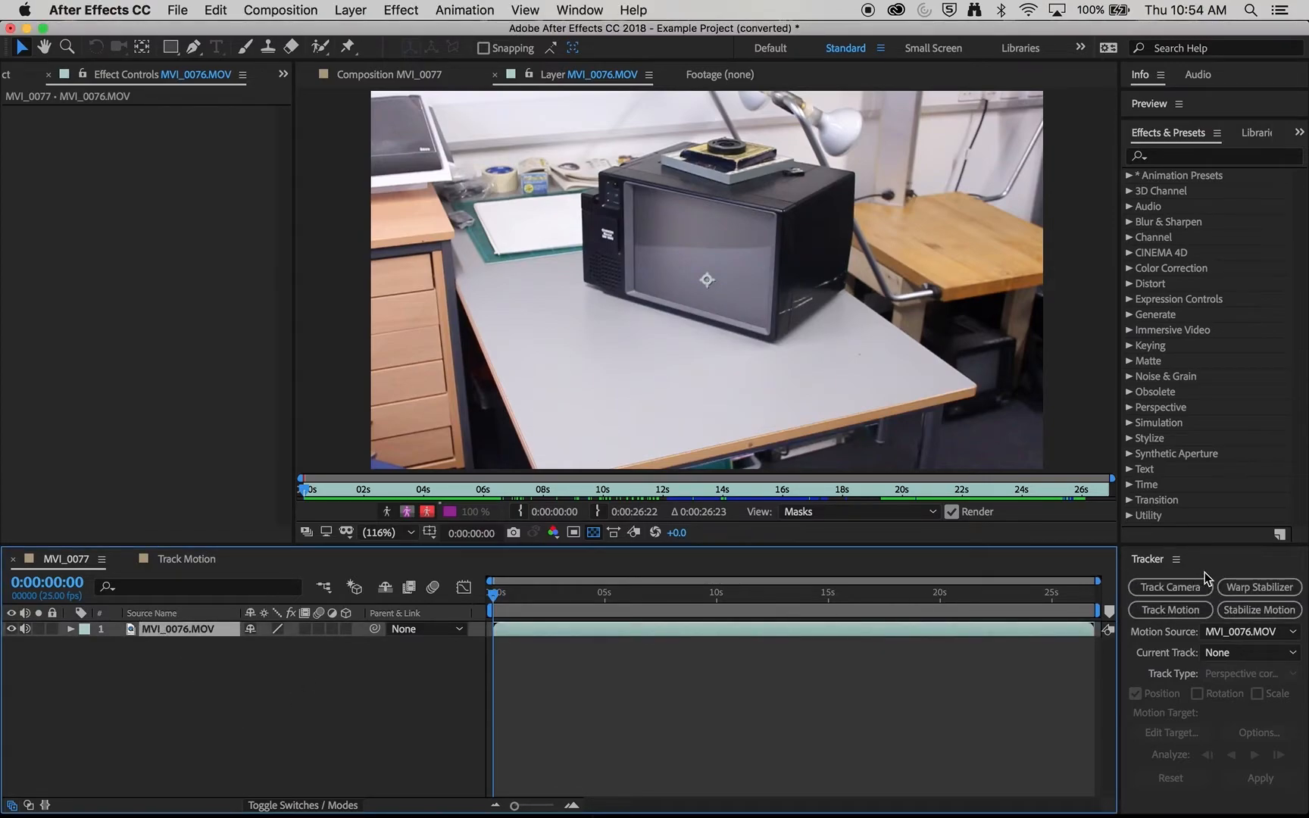
pyautogui.click(1279, 589)
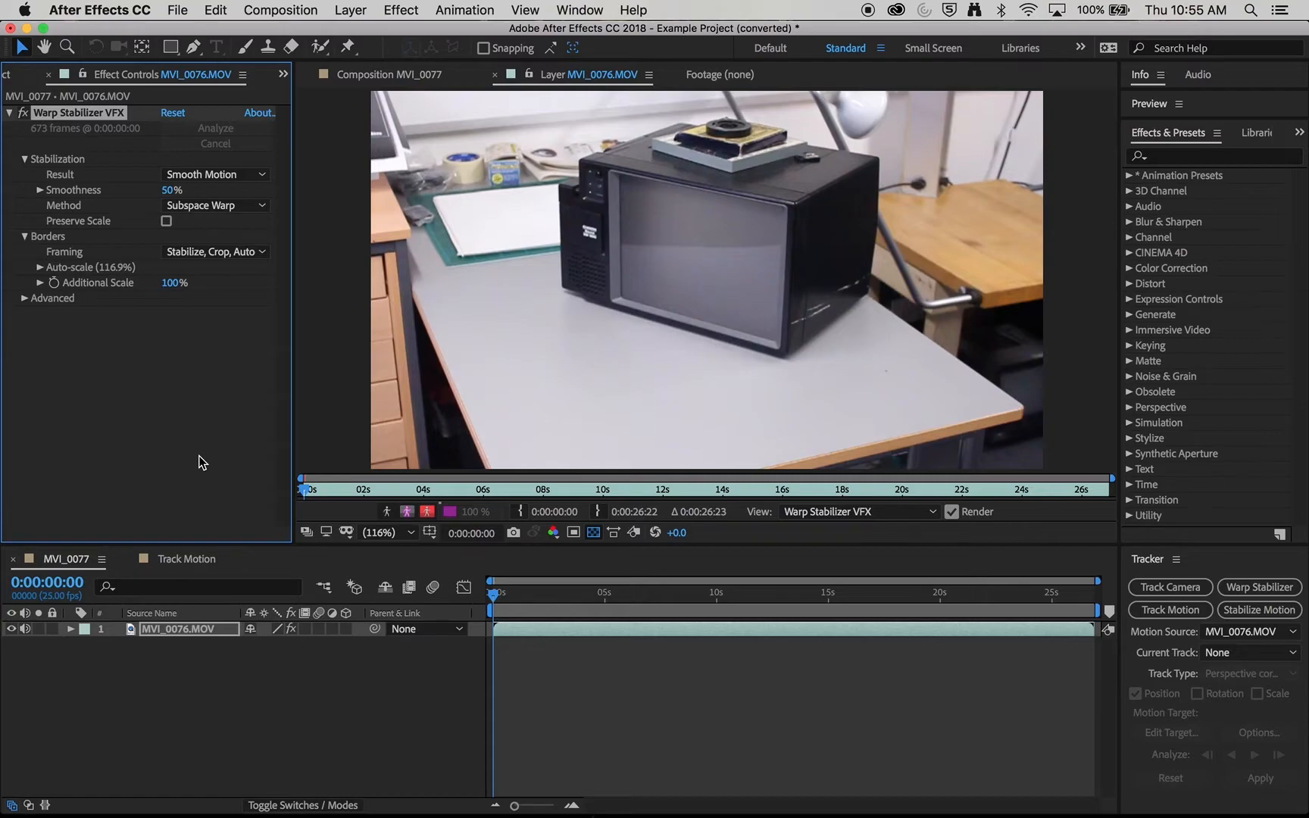
pyautogui.press('space')
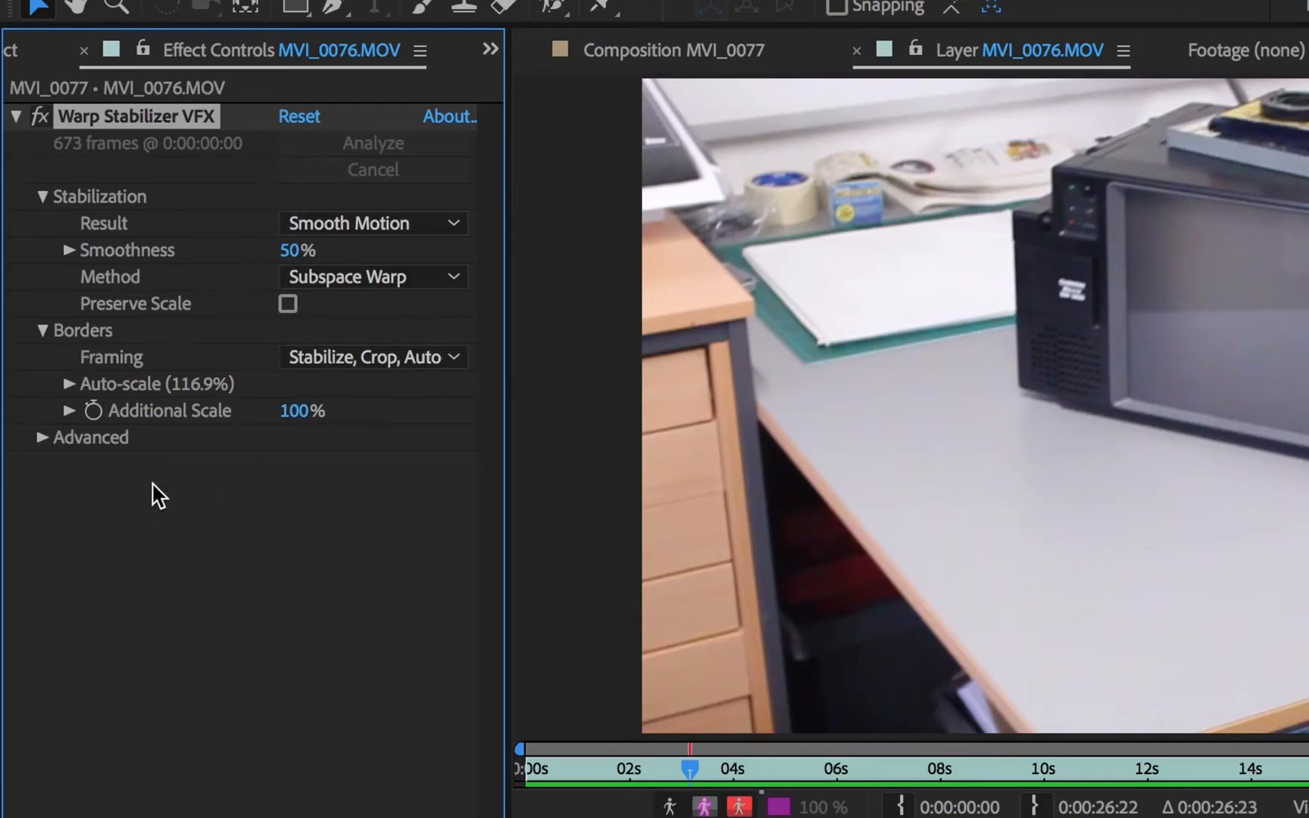
# Review the Warp Stabilizer's Result and Method options, keeping Smooth Motion and Subspace Warp selected.
pyautogui.click(445, 228)
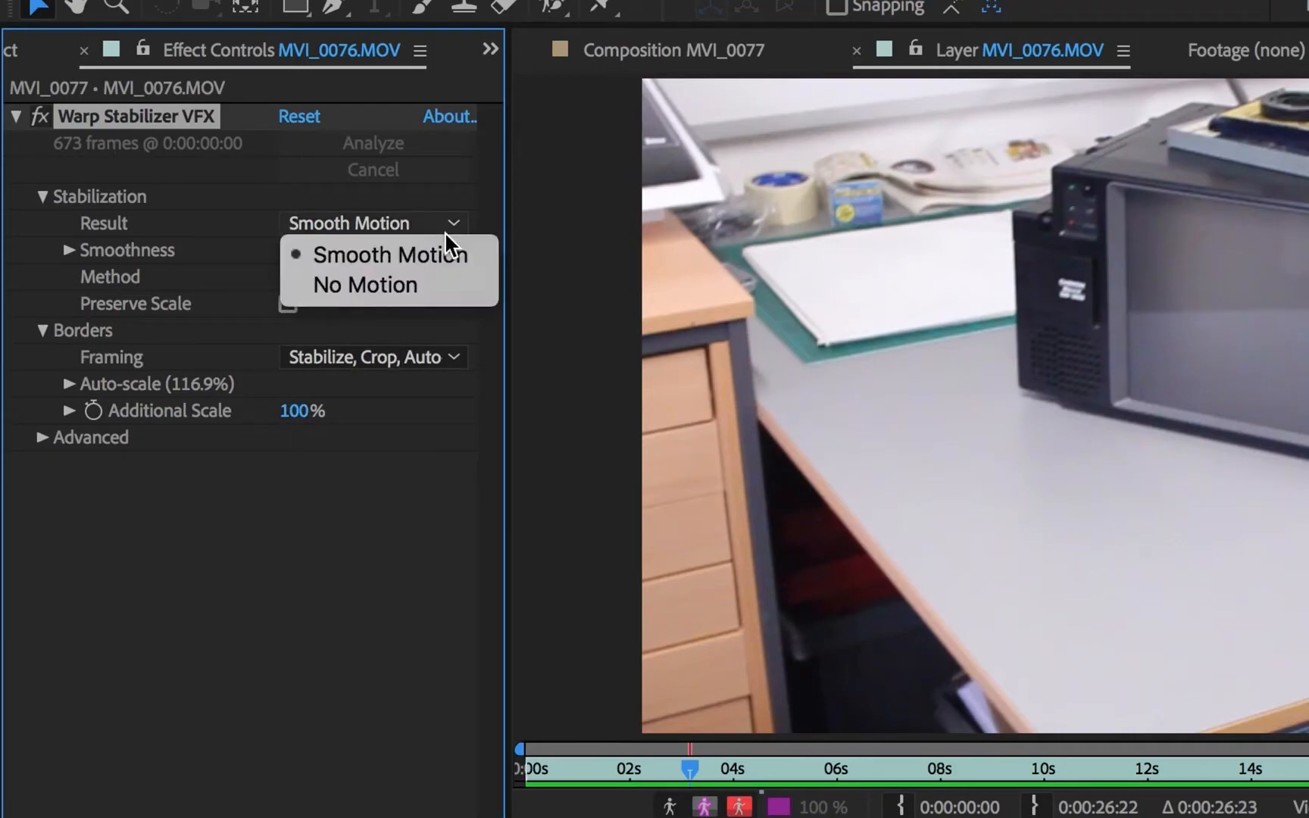
pyautogui.click(446, 250)
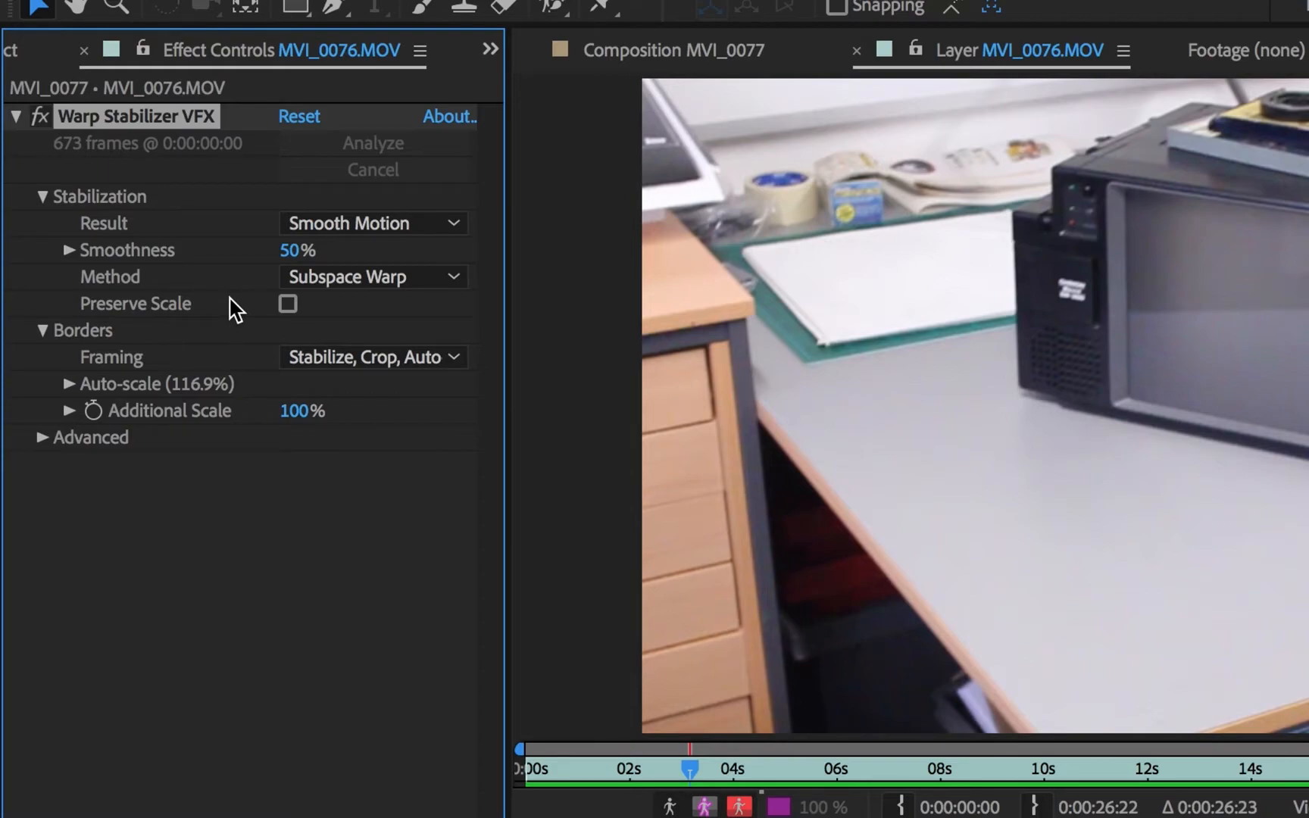
pyautogui.click(450, 278)
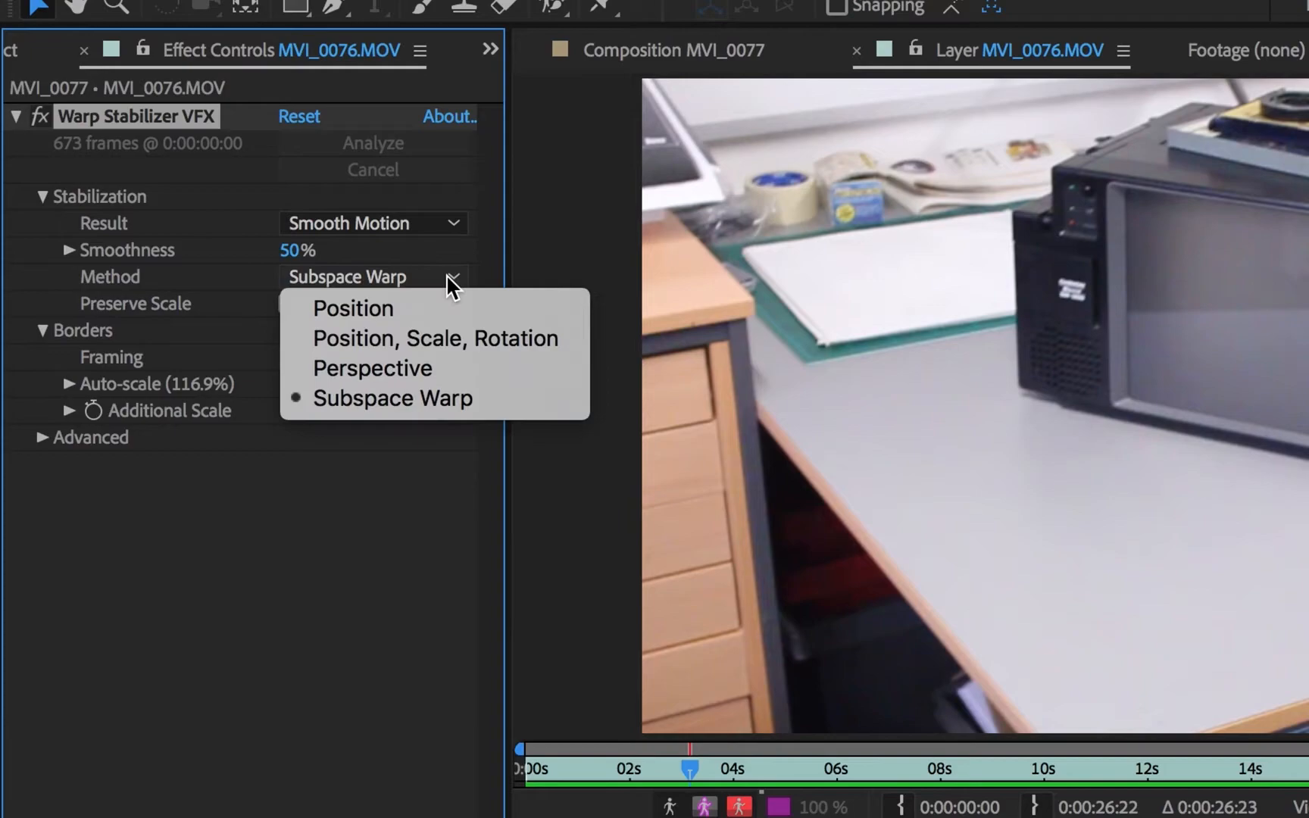
pyautogui.click(496, 395)
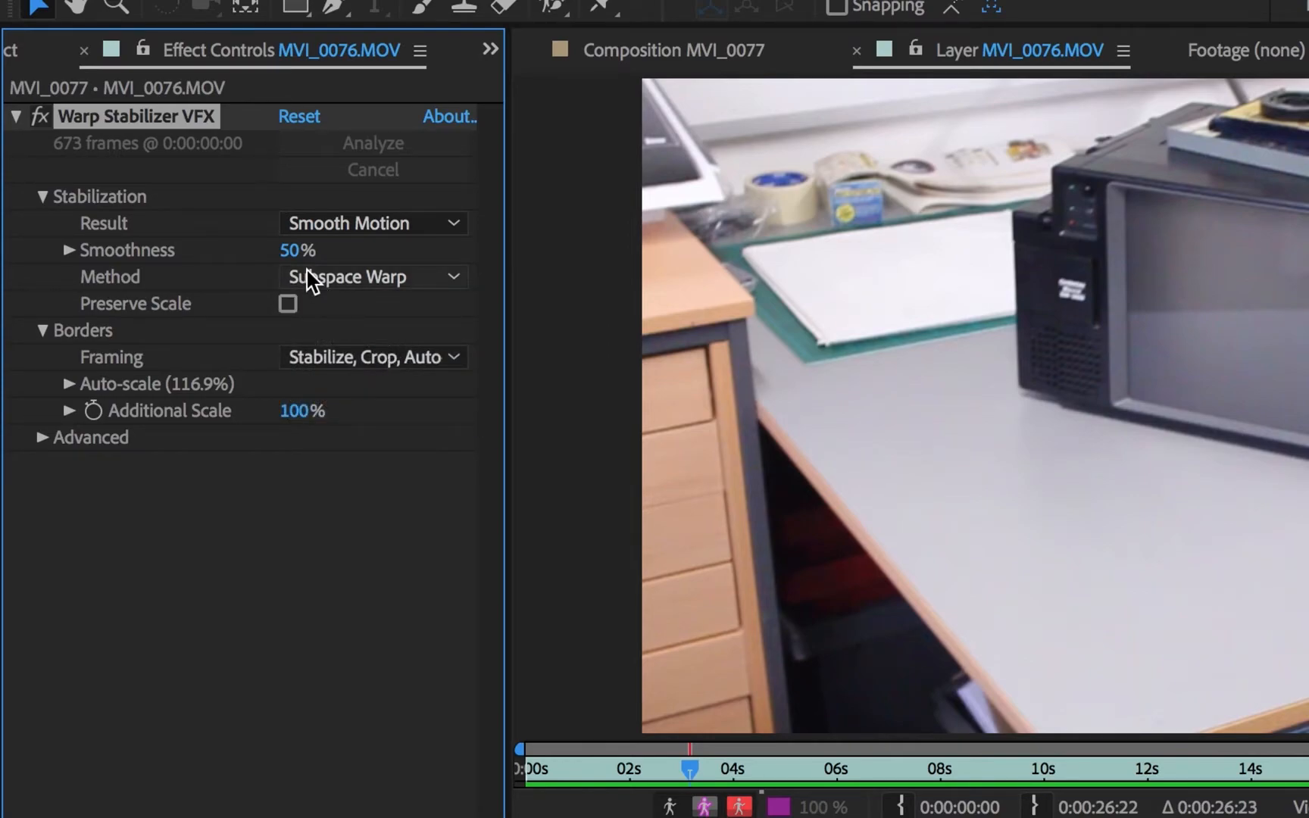
# Try the Warp Stabilizer's Smoothness at 21%, and raise it to 86%, checking the footage with each setting.
pyautogui.moveTo(291, 255); pyautogui.dragTo(254, 262)
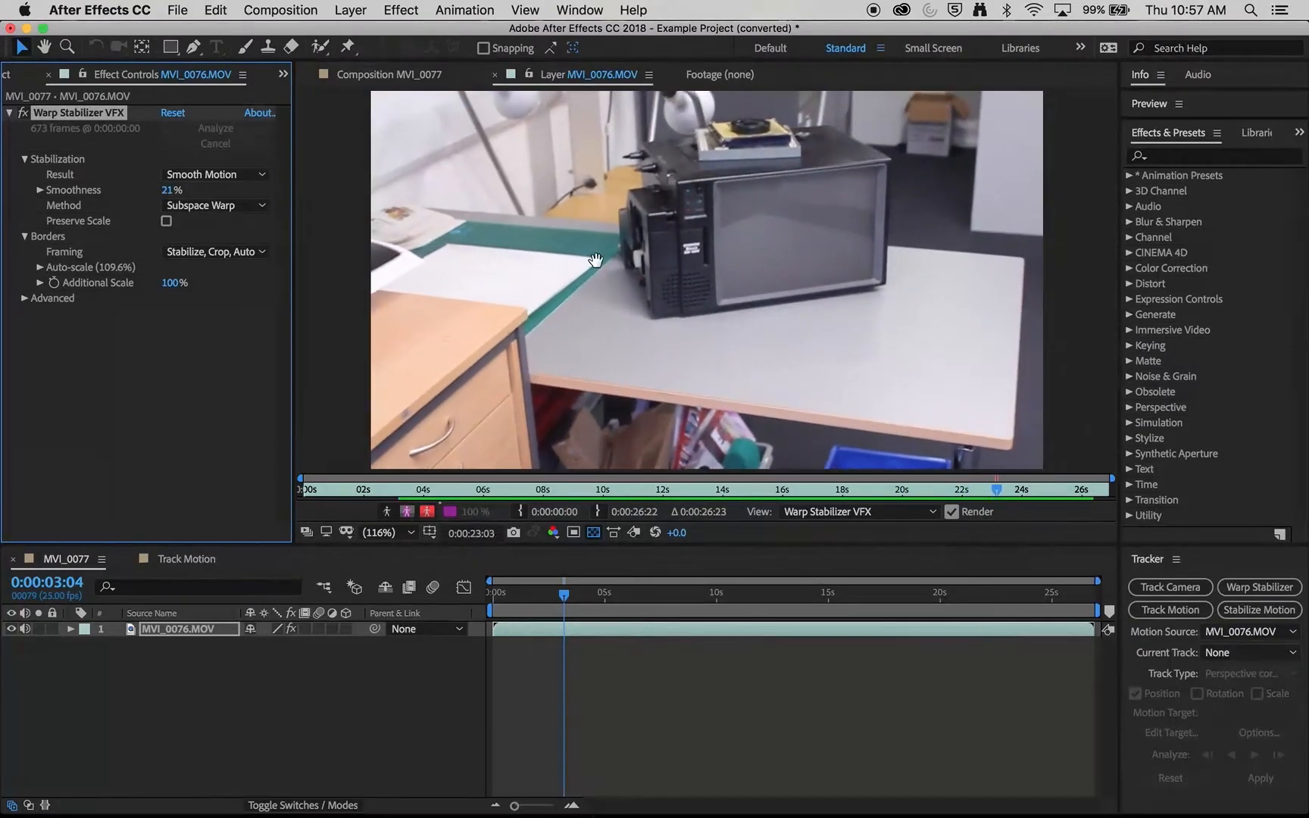
pyautogui.click(428, 491)
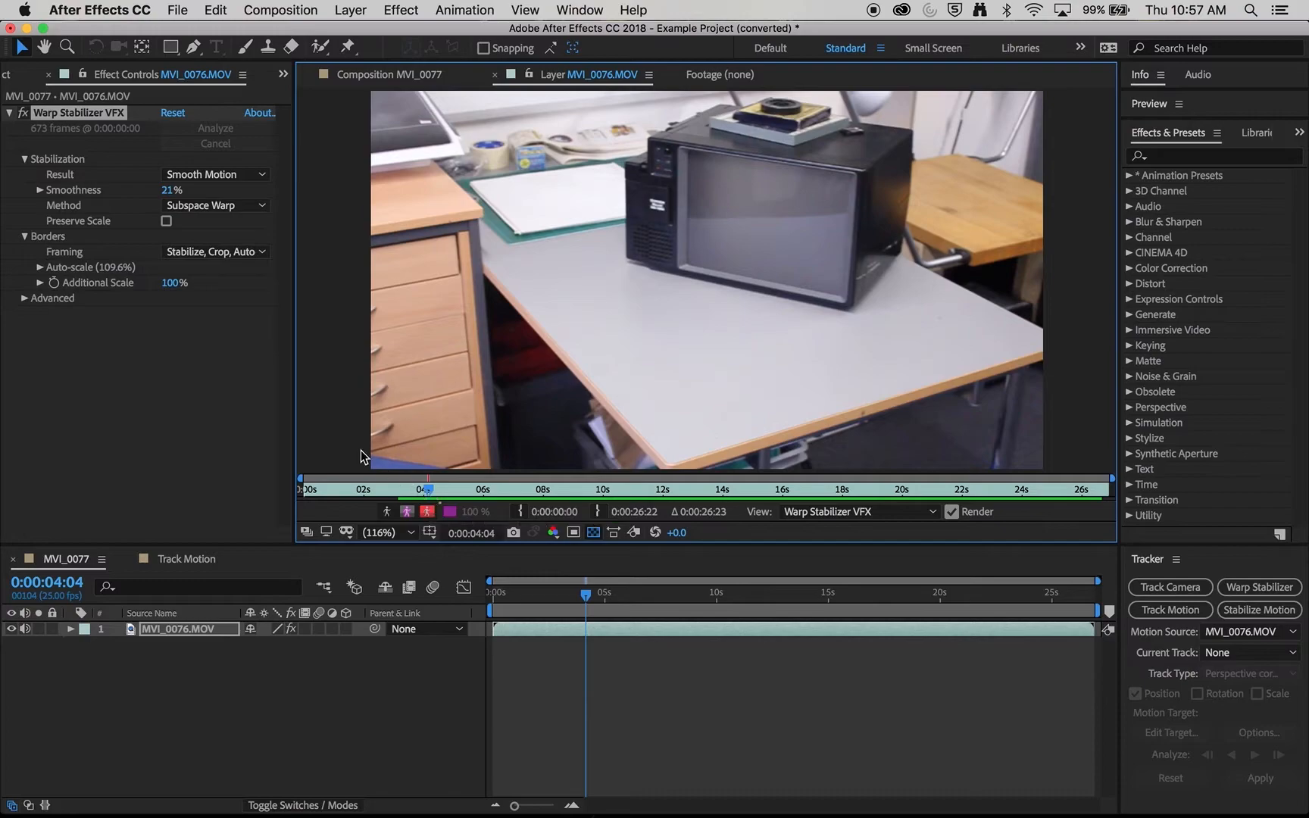
pyautogui.moveTo(166, 196); pyautogui.dragTo(226, 196)
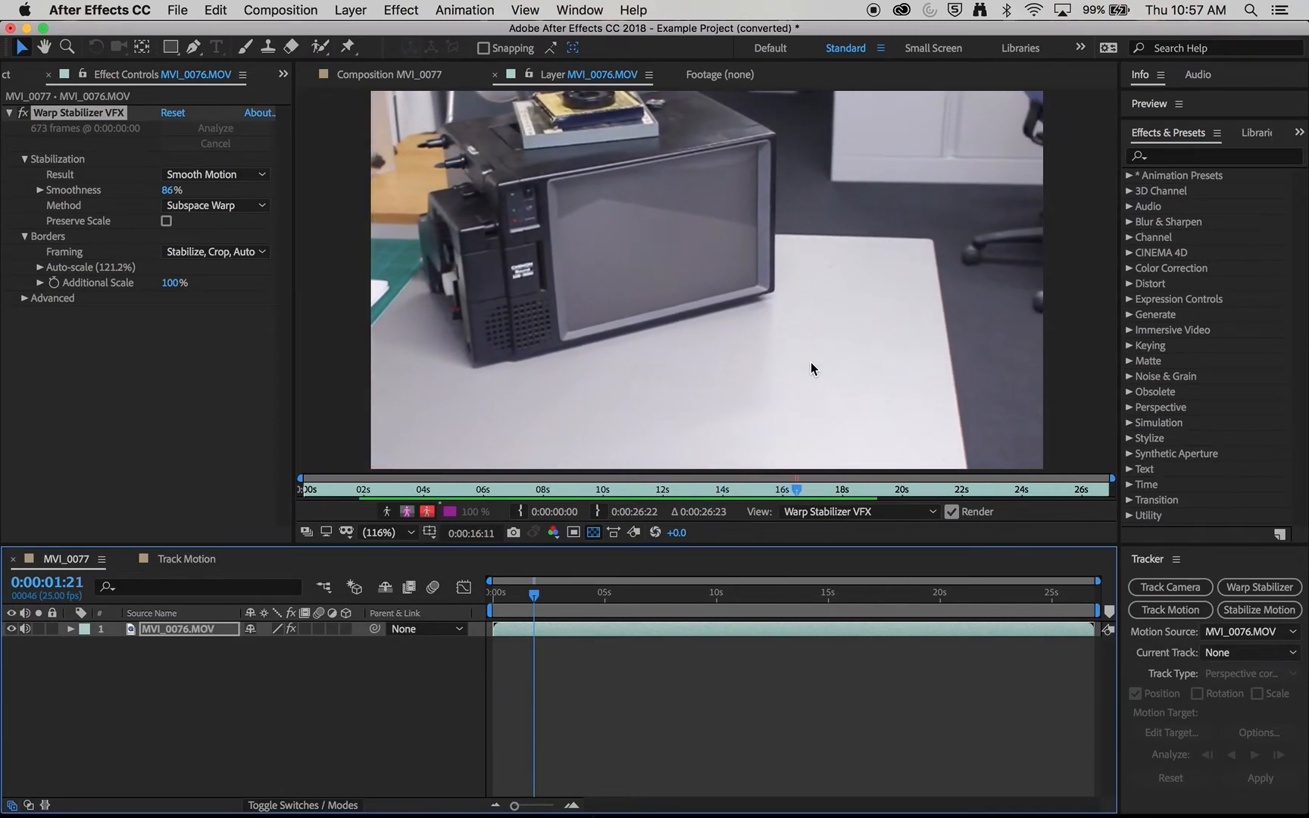
pyautogui.click(572, 602)
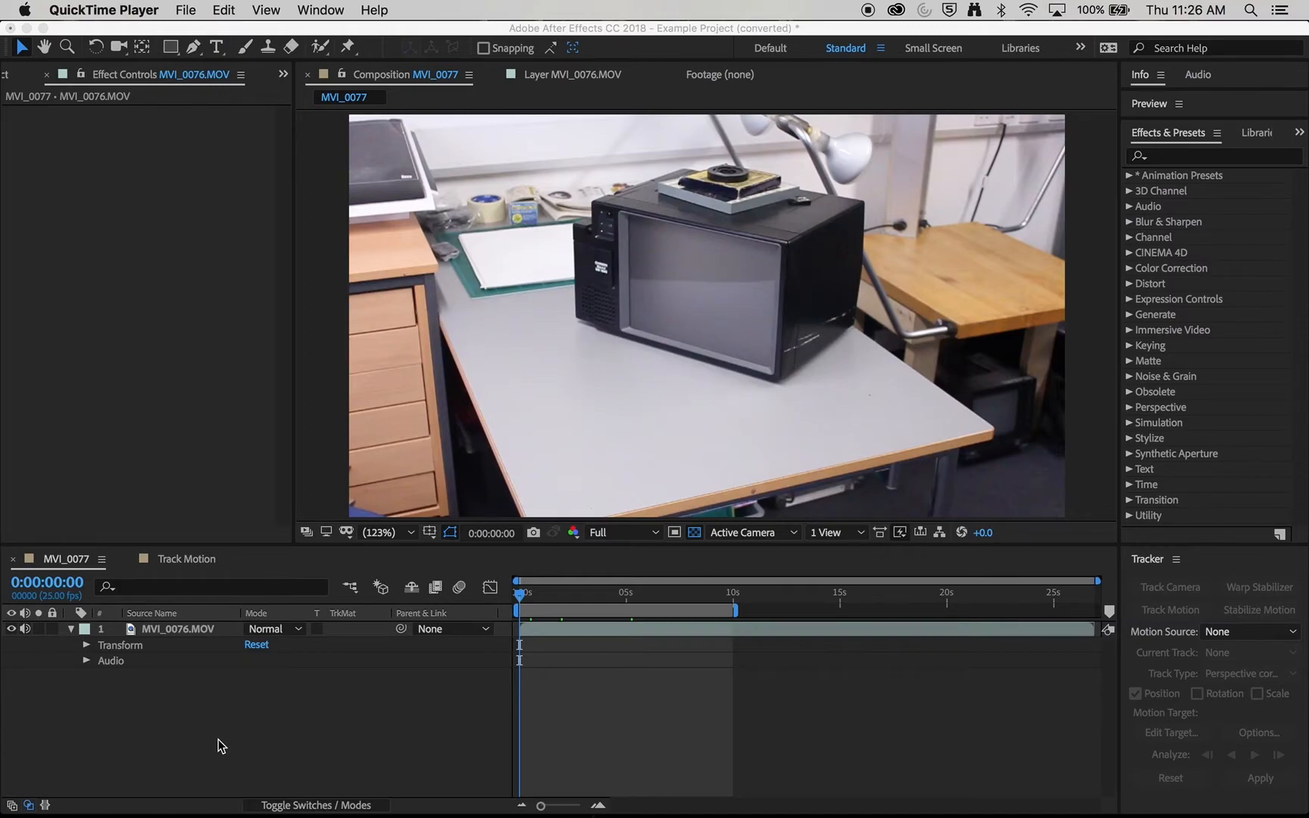
# Start a motion track on the MVI_0076.MOV layer in MVI_0077 and set its track type to Perspective corner pin.
pyautogui.click(182, 635)
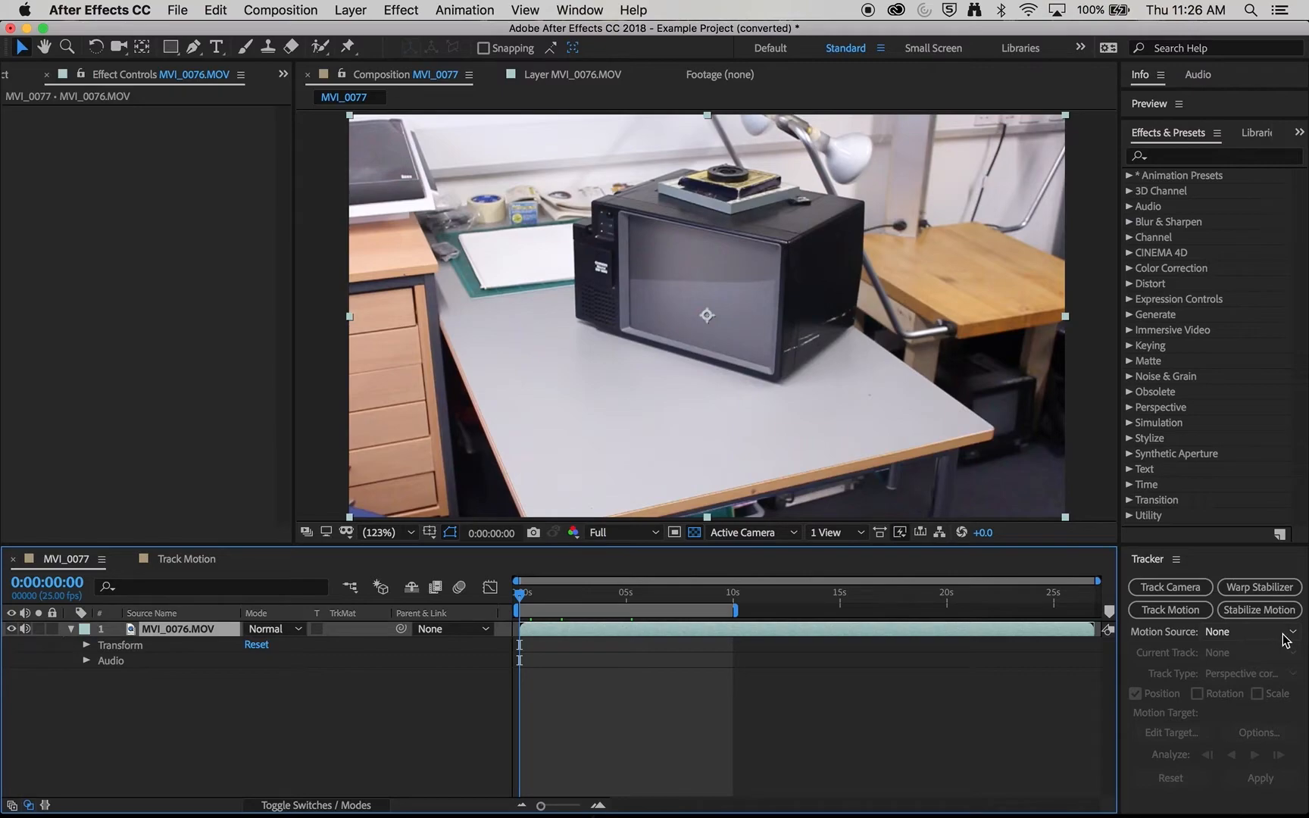
pyautogui.click(1194, 615)
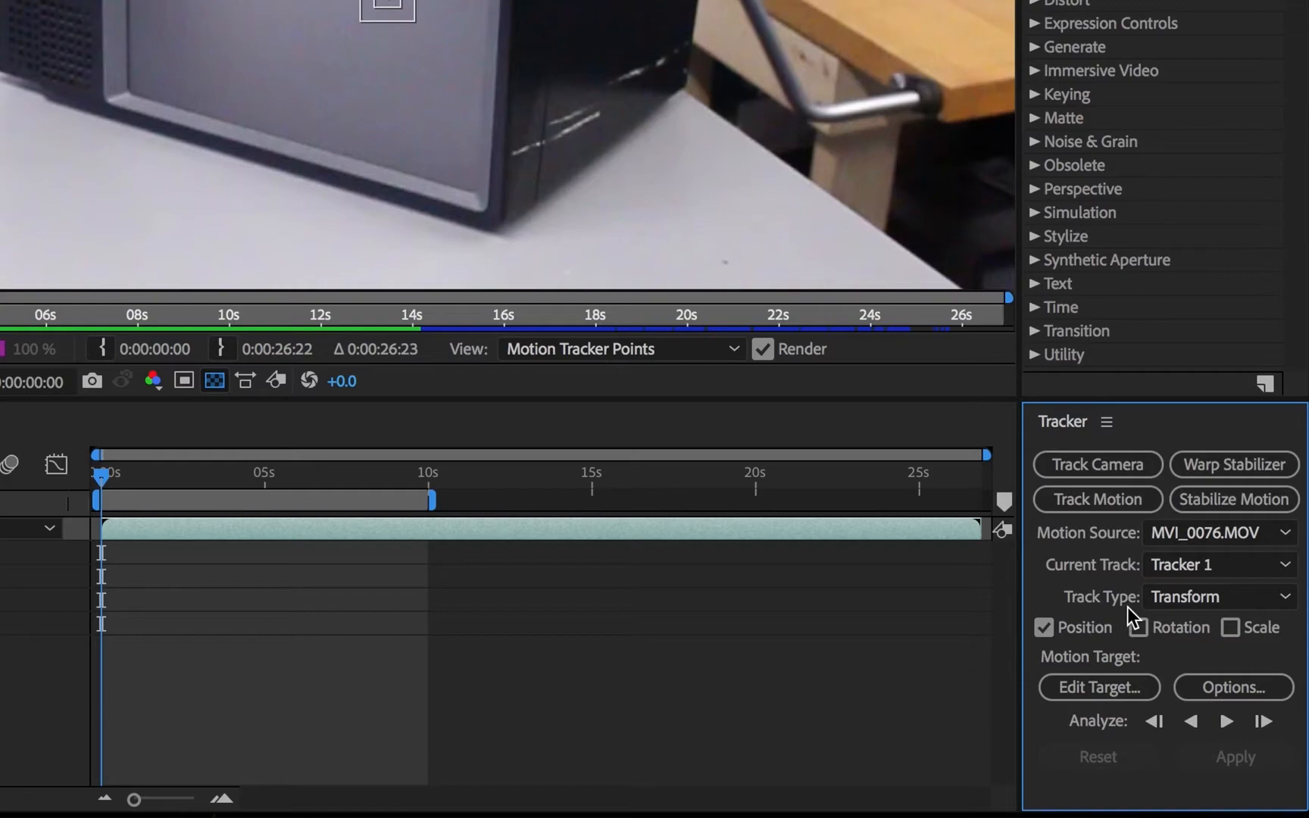
pyautogui.click(1282, 598)
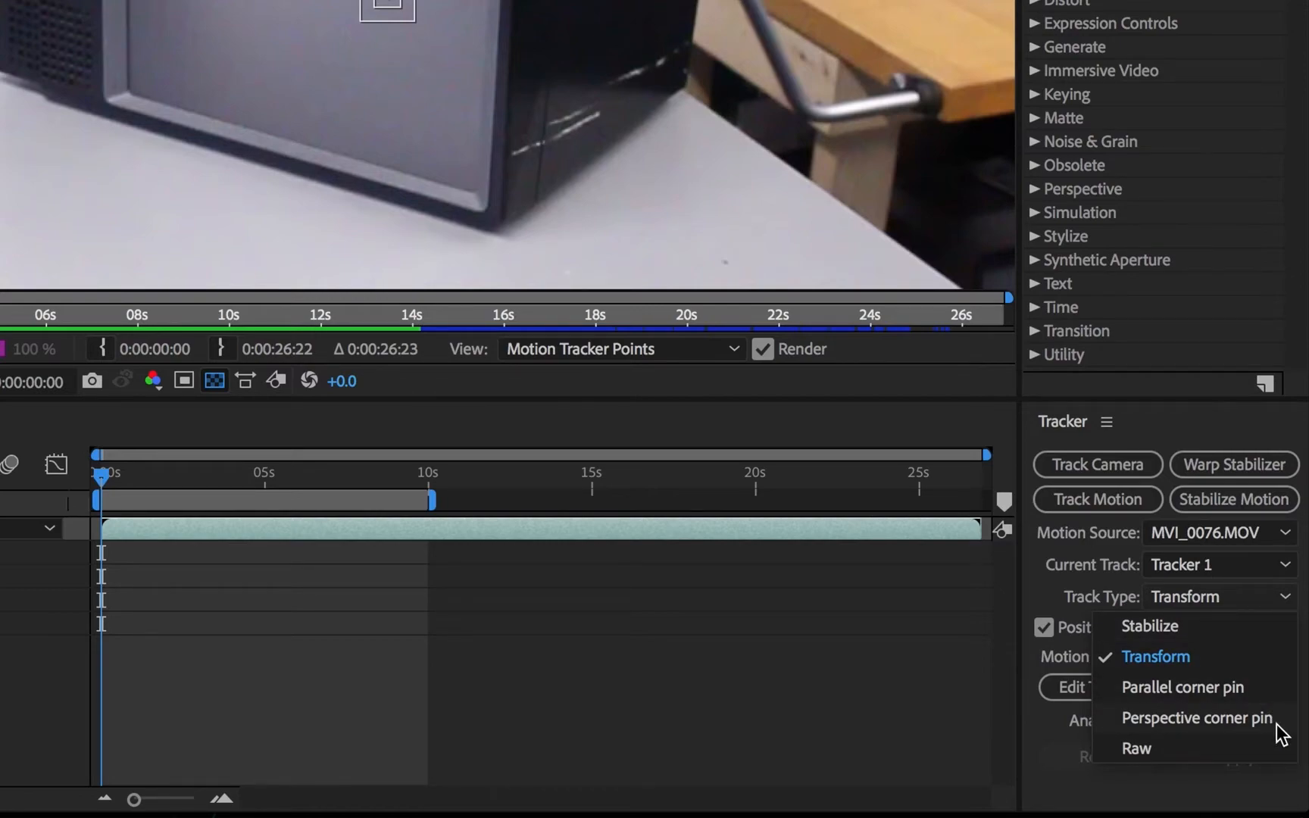
pyautogui.click(1277, 725)
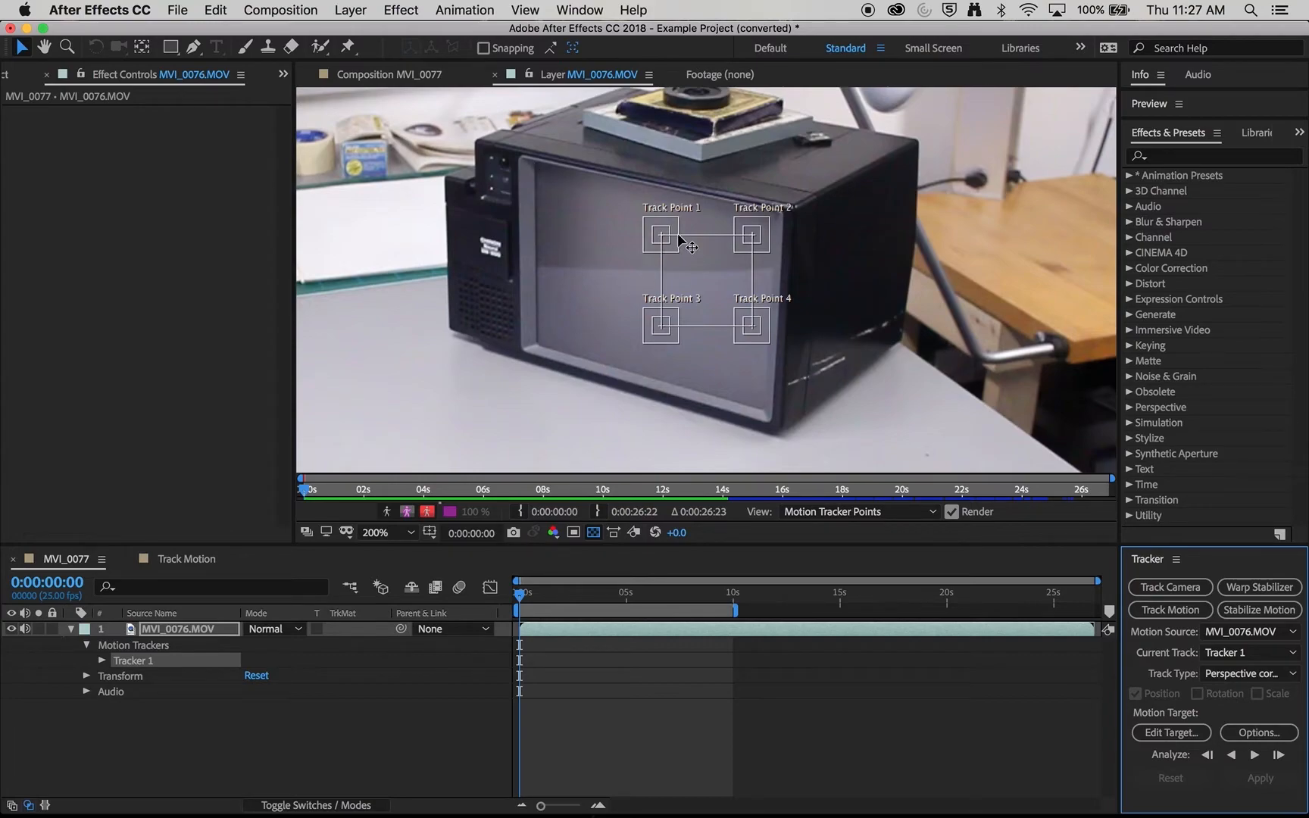
# Place the four track points on the matching corners of the monitor's screen at 0:00:00:00.
pyautogui.moveTo(671, 244); pyautogui.dragTo(538, 166)
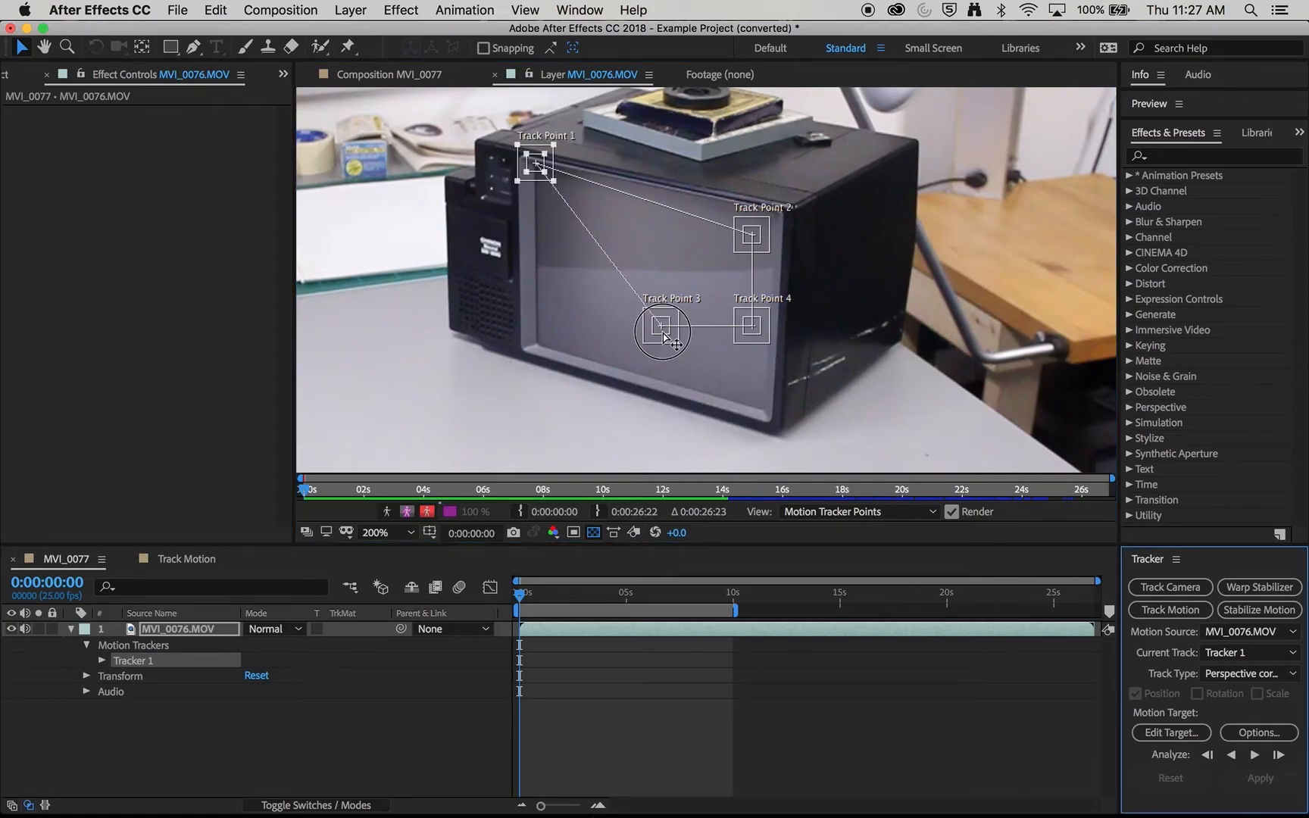
pyautogui.moveTo(664, 334); pyautogui.dragTo(647, 337)
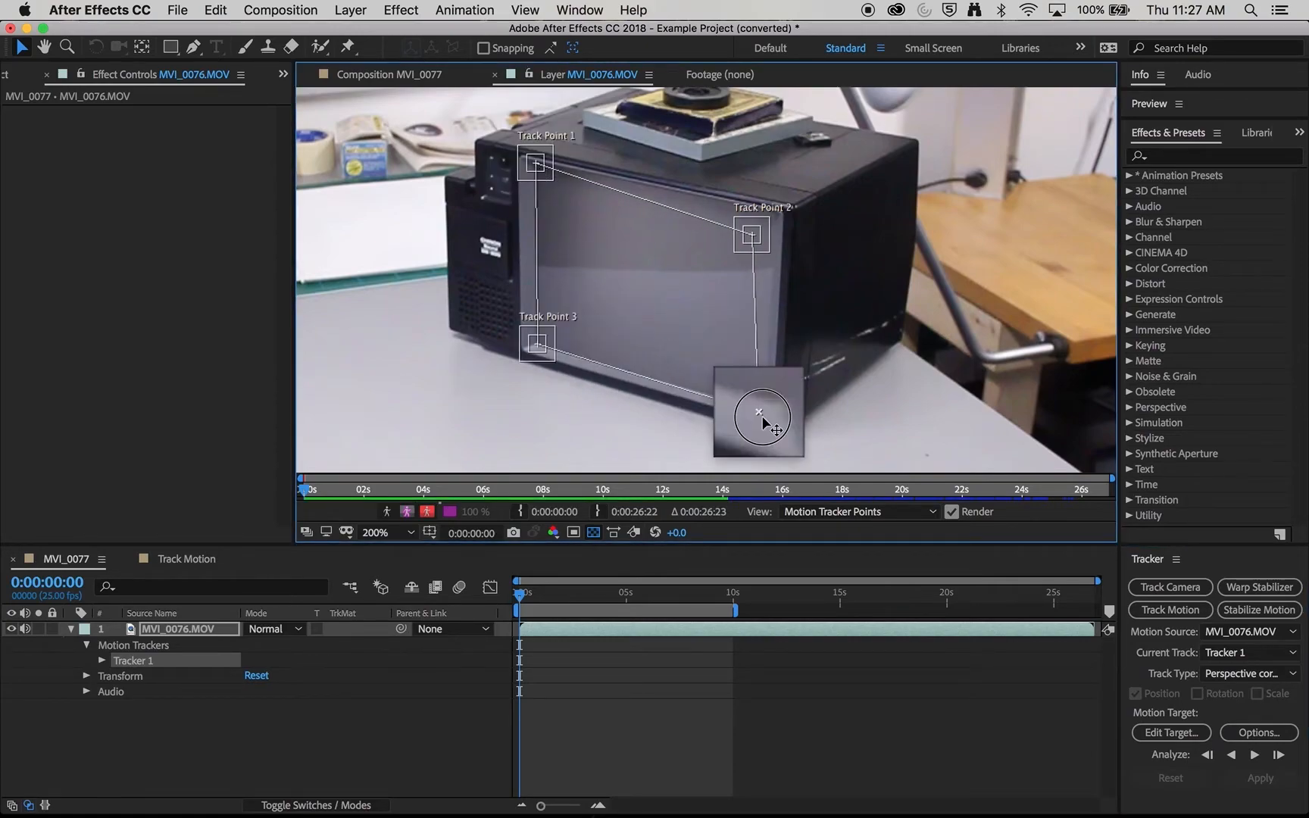
pyautogui.moveTo(760, 418); pyautogui.dragTo(766, 415)
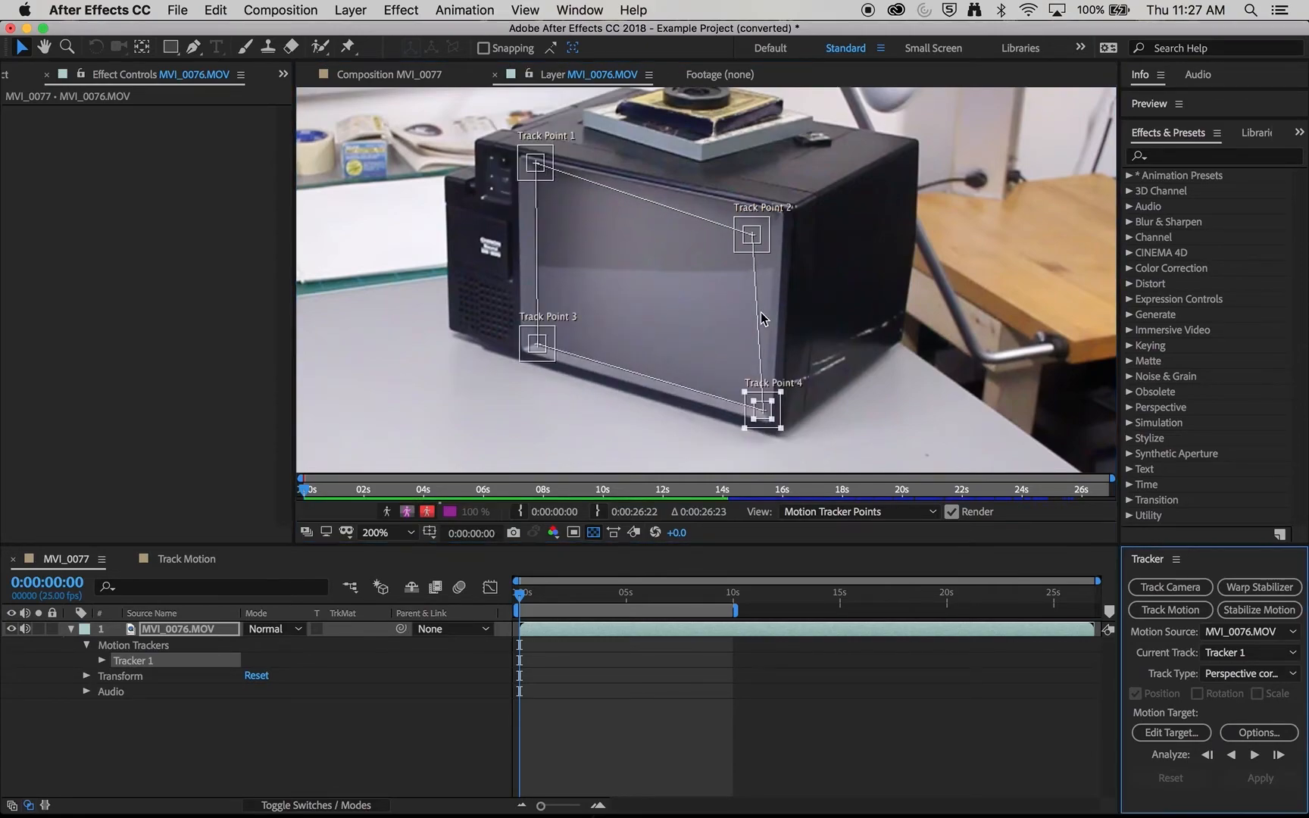
pyautogui.moveTo(755, 239); pyautogui.dragTo(775, 215)
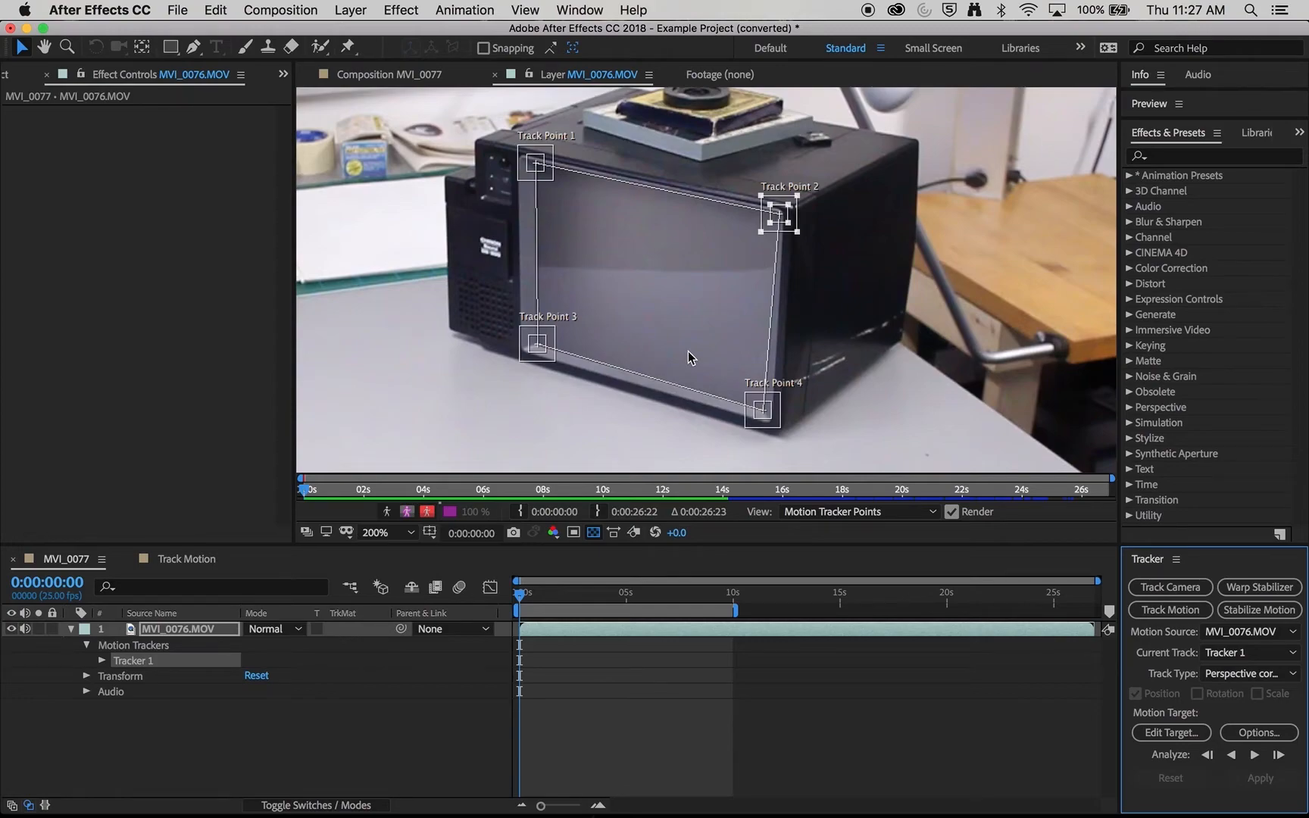
# Analyze the four track points forward to just past 10 seconds, and scrub back to 0:00:02:18 to check the tracks.
pyautogui.click(1255, 754)
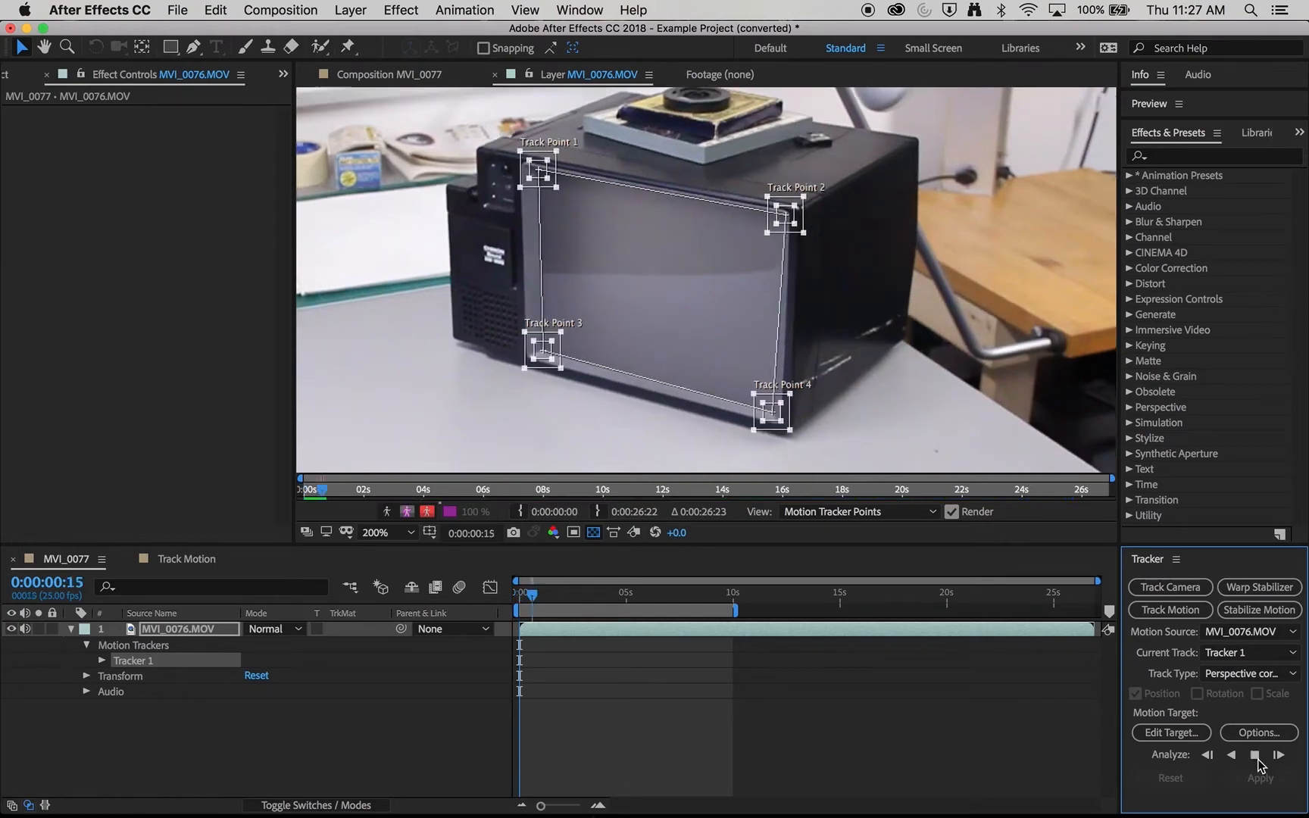
pyautogui.click(1255, 756)
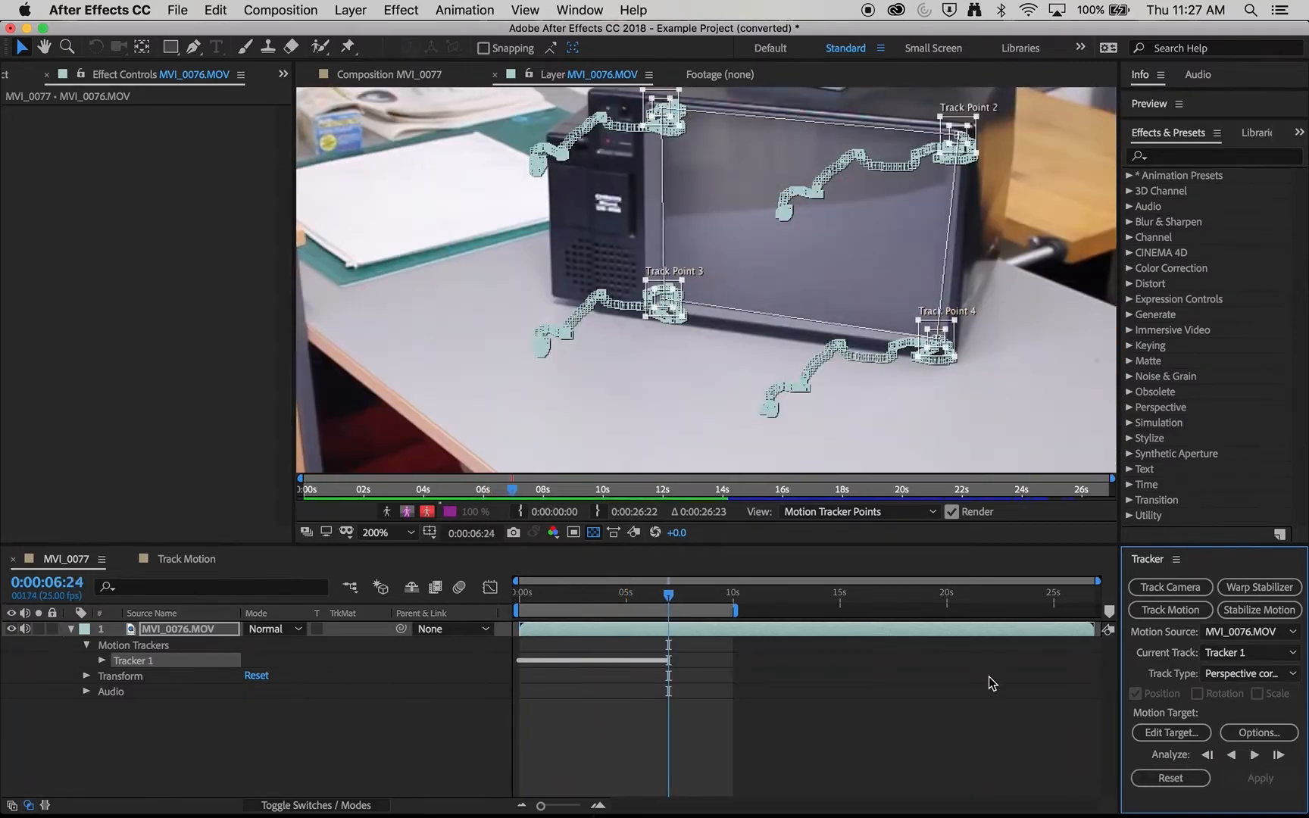
pyautogui.click(1257, 756)
pyautogui.click(1257, 756)
pyautogui.click(647, 597)
pyautogui.click(1255, 754)
pyautogui.click(1255, 756)
pyautogui.moveTo(741, 596); pyautogui.dragTo(578, 597)
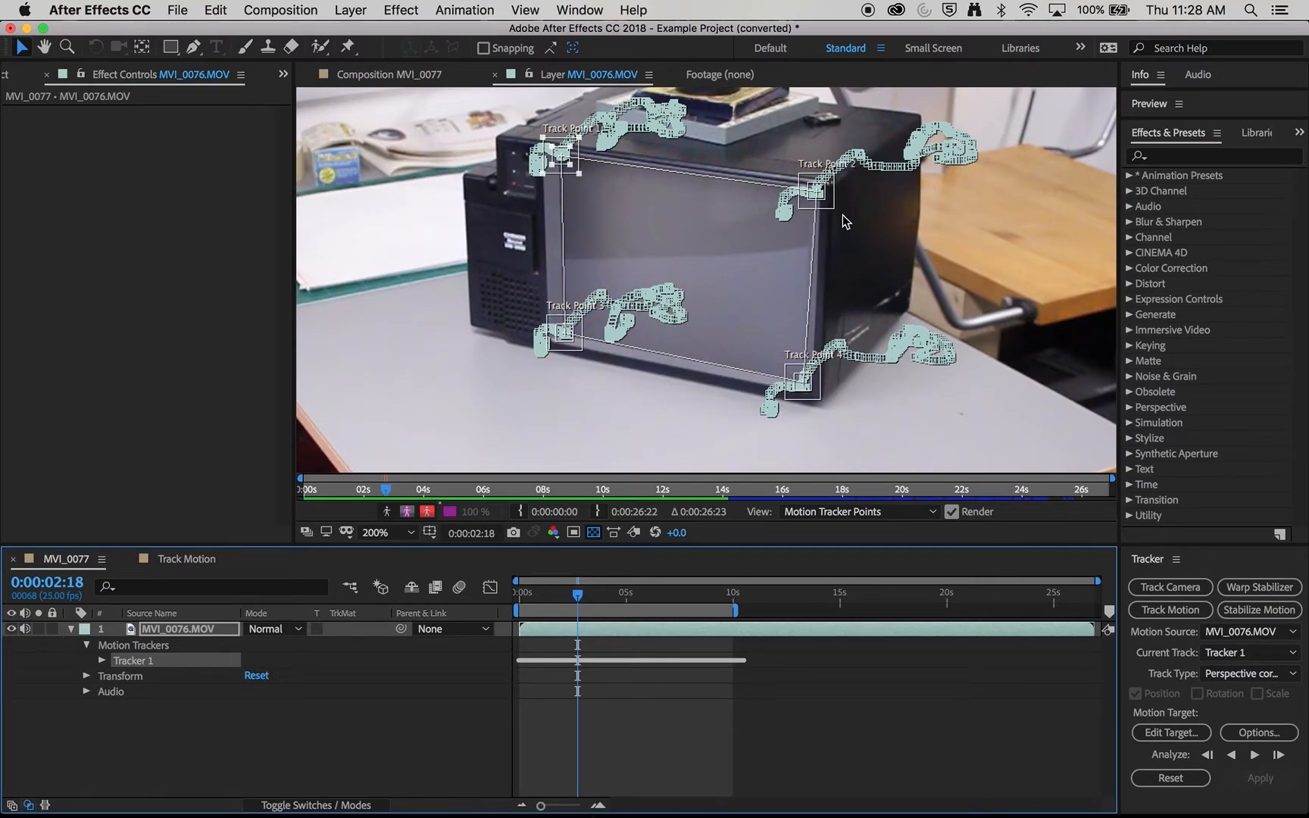
# Add the VT-Clock MP4 clip from the project to MVI_0077 as a layer above MVI_0076.MOV.
pyautogui.press('super+0')
pyautogui.click(74, 412)
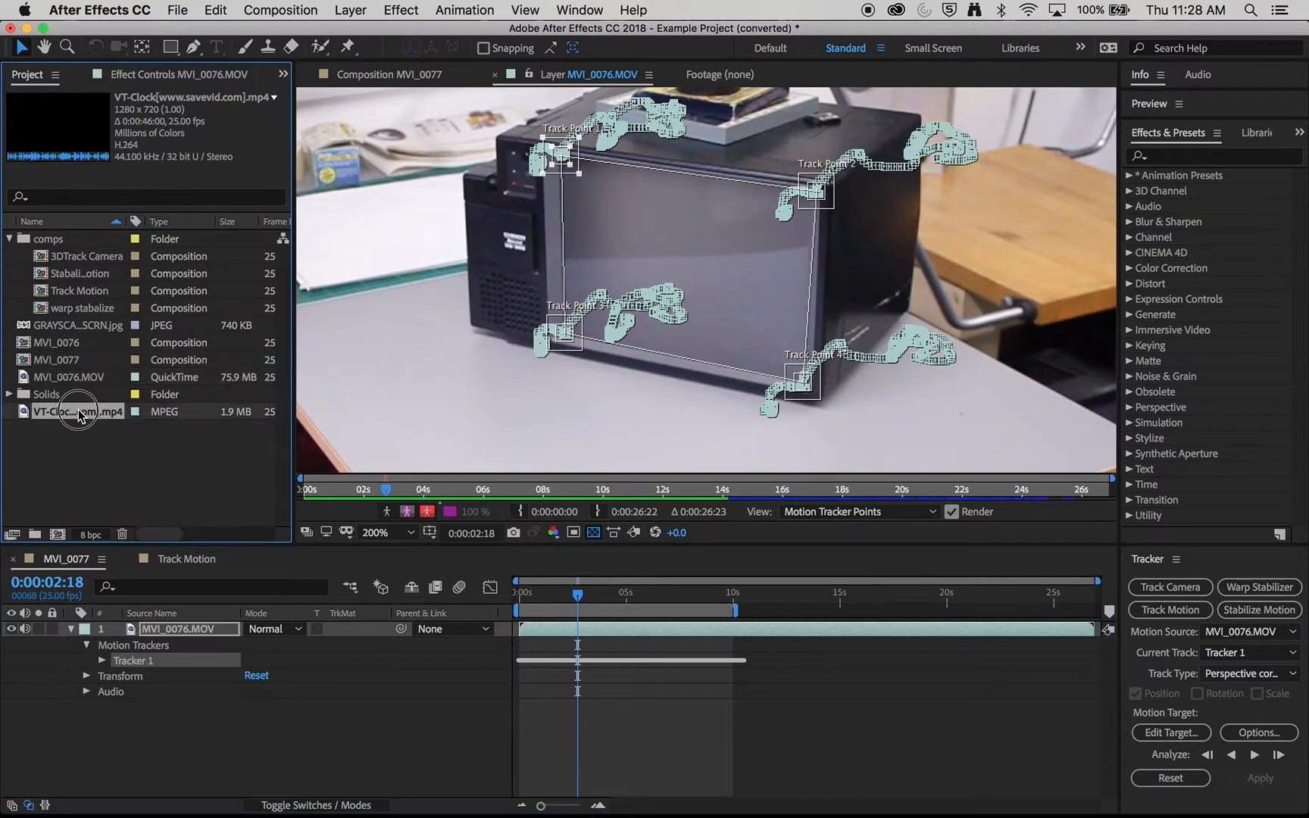
pyautogui.moveTo(76, 412); pyautogui.dragTo(170, 628)
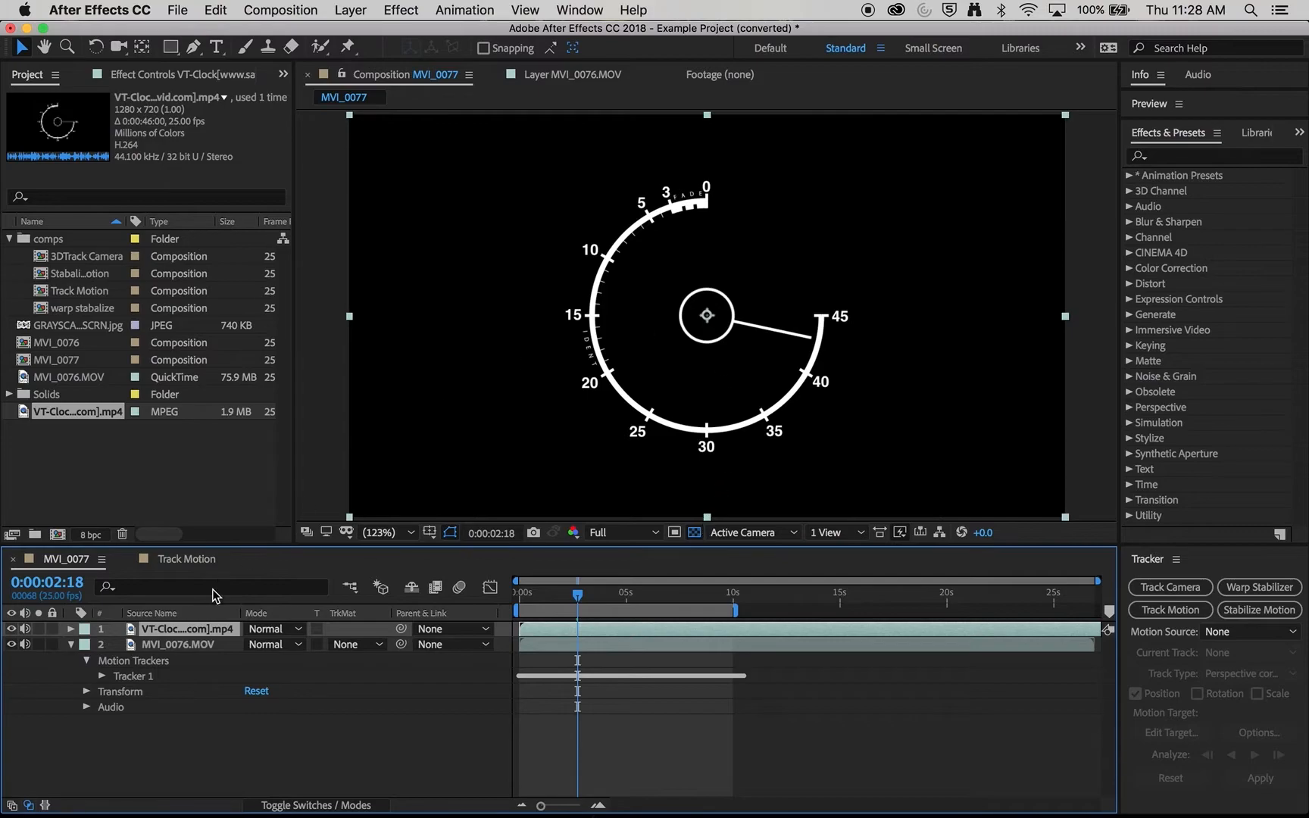
# Select the MVI_0076.MOV layer and compare its track points in the layer view with the MVI_0077 composition view.
pyautogui.click(182, 644)
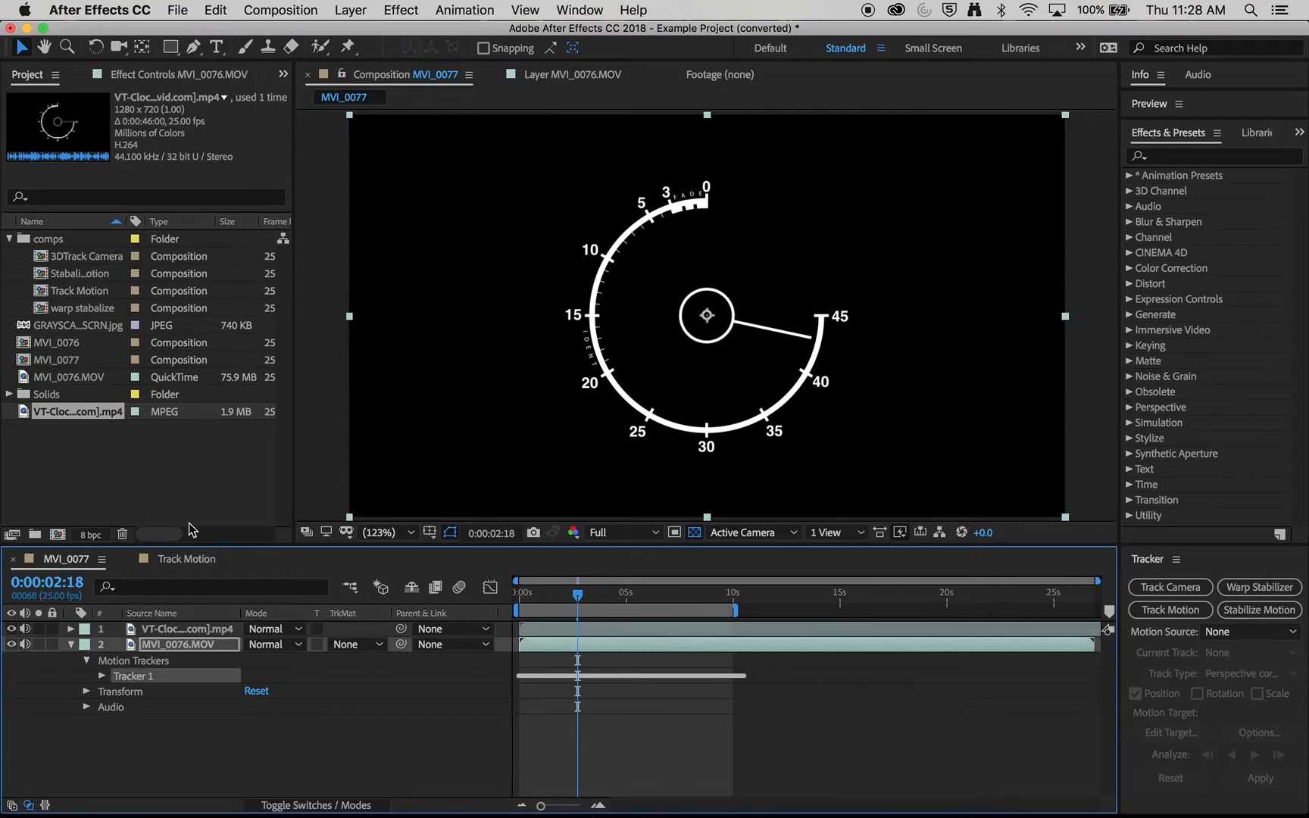
pyautogui.click(564, 76)
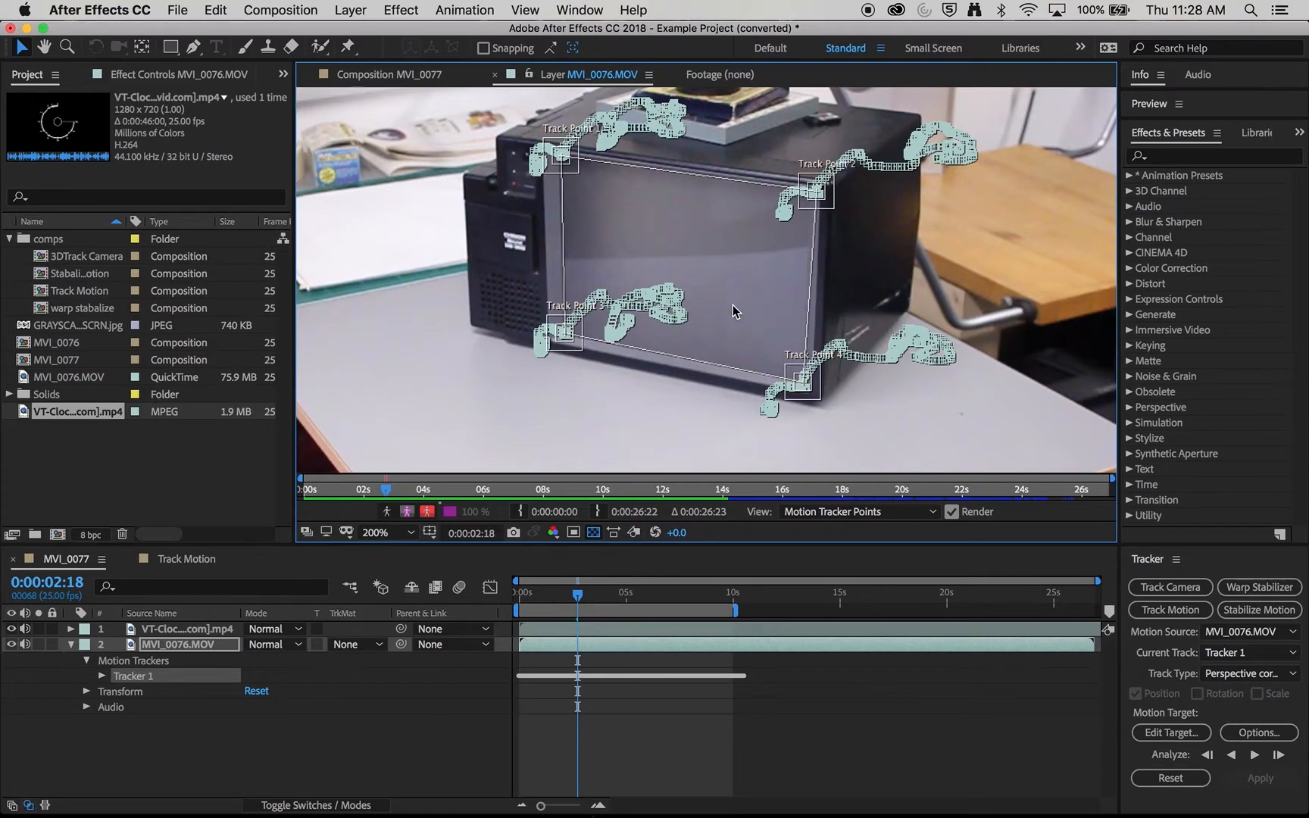
pyautogui.click(395, 79)
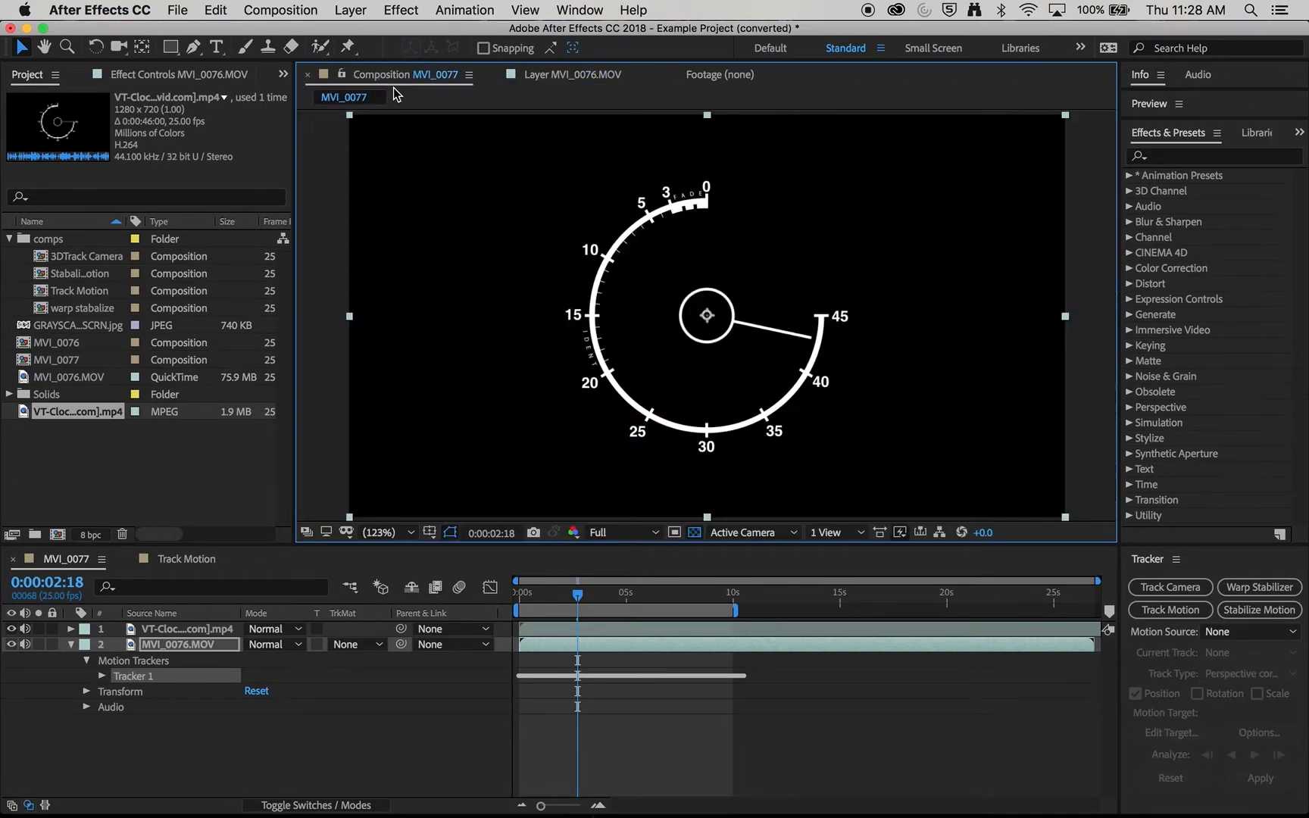
pyautogui.click(563, 78)
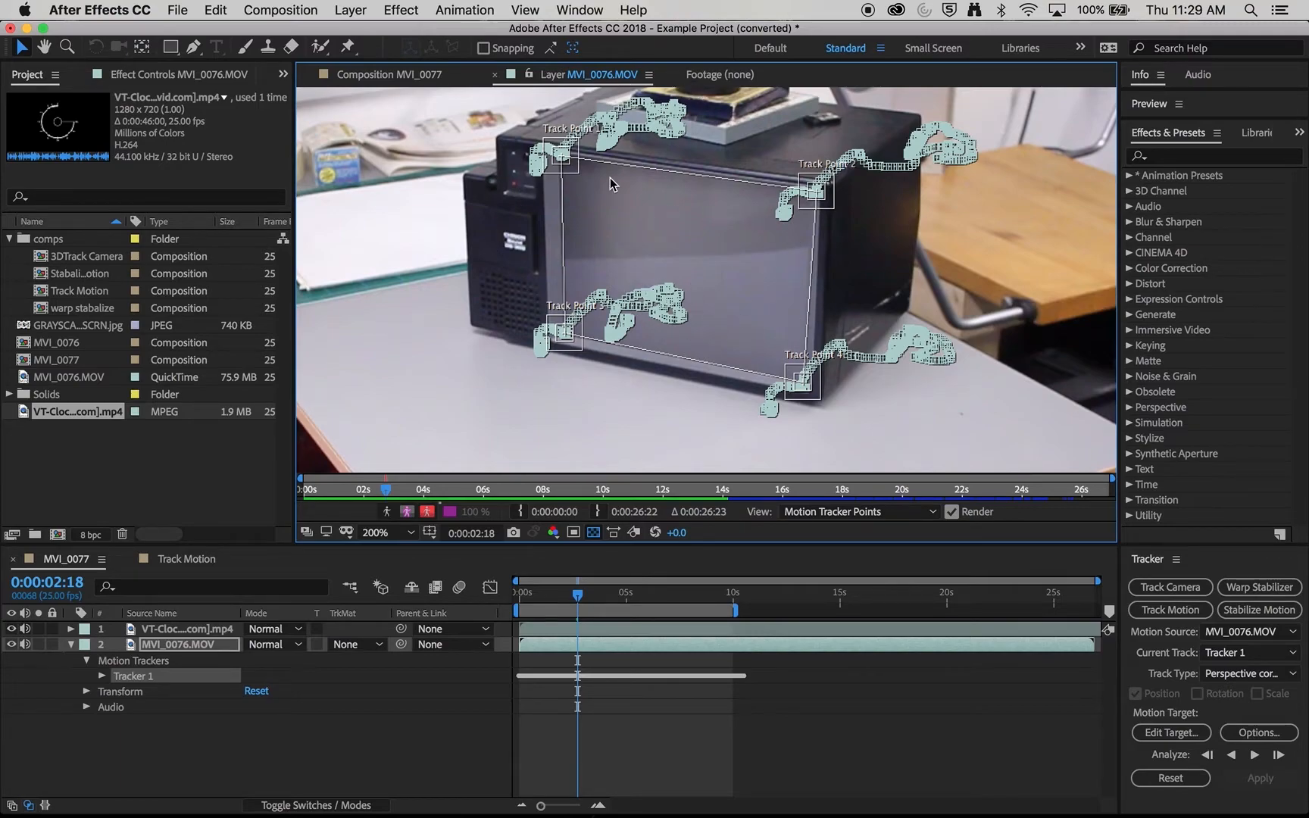
pyautogui.click(598, 82)
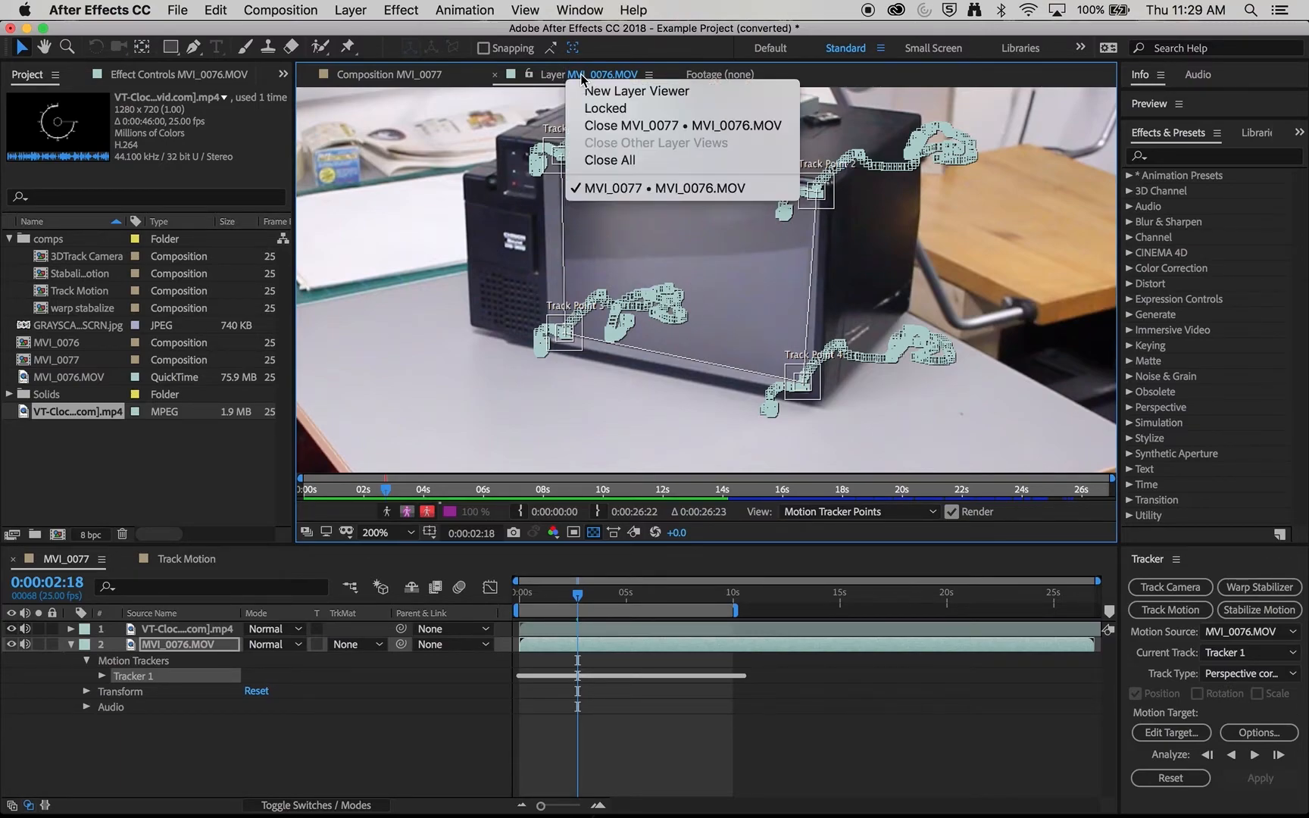
pyautogui.click(548, 78)
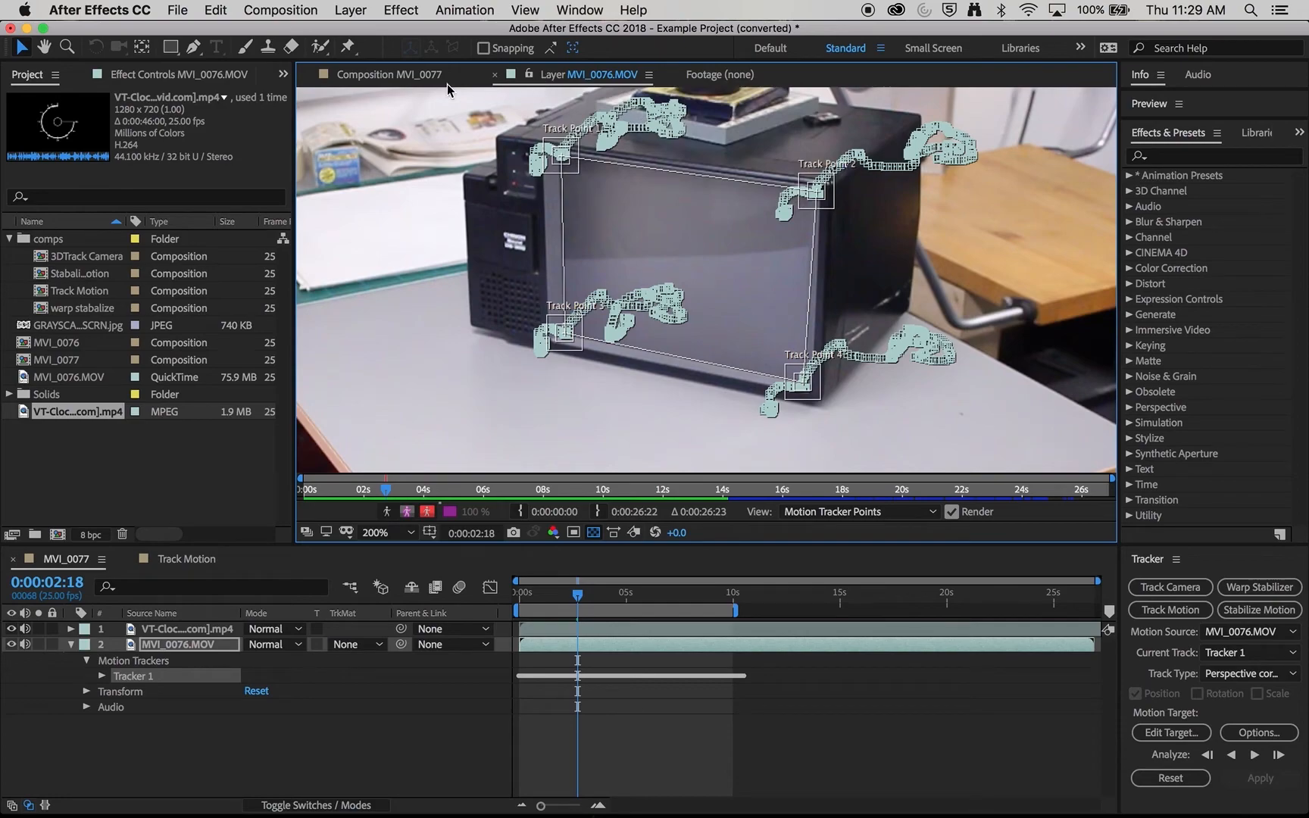
pyautogui.click(415, 76)
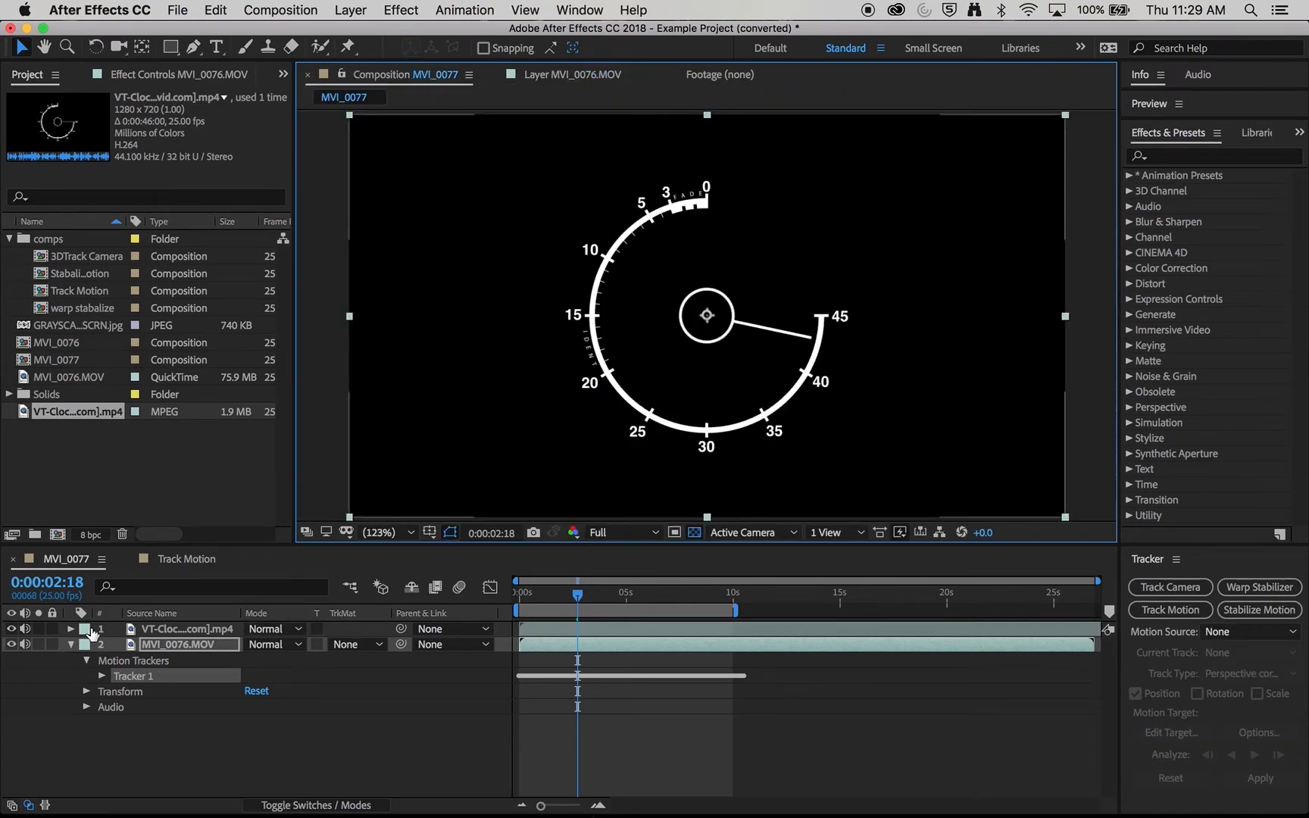
# Hide the VT-Clock layer, target MVI_0076.MOV's Tracker 1 motion at VT-Clock, and apply the perspective corner pin track.
pyautogui.click(12, 629)
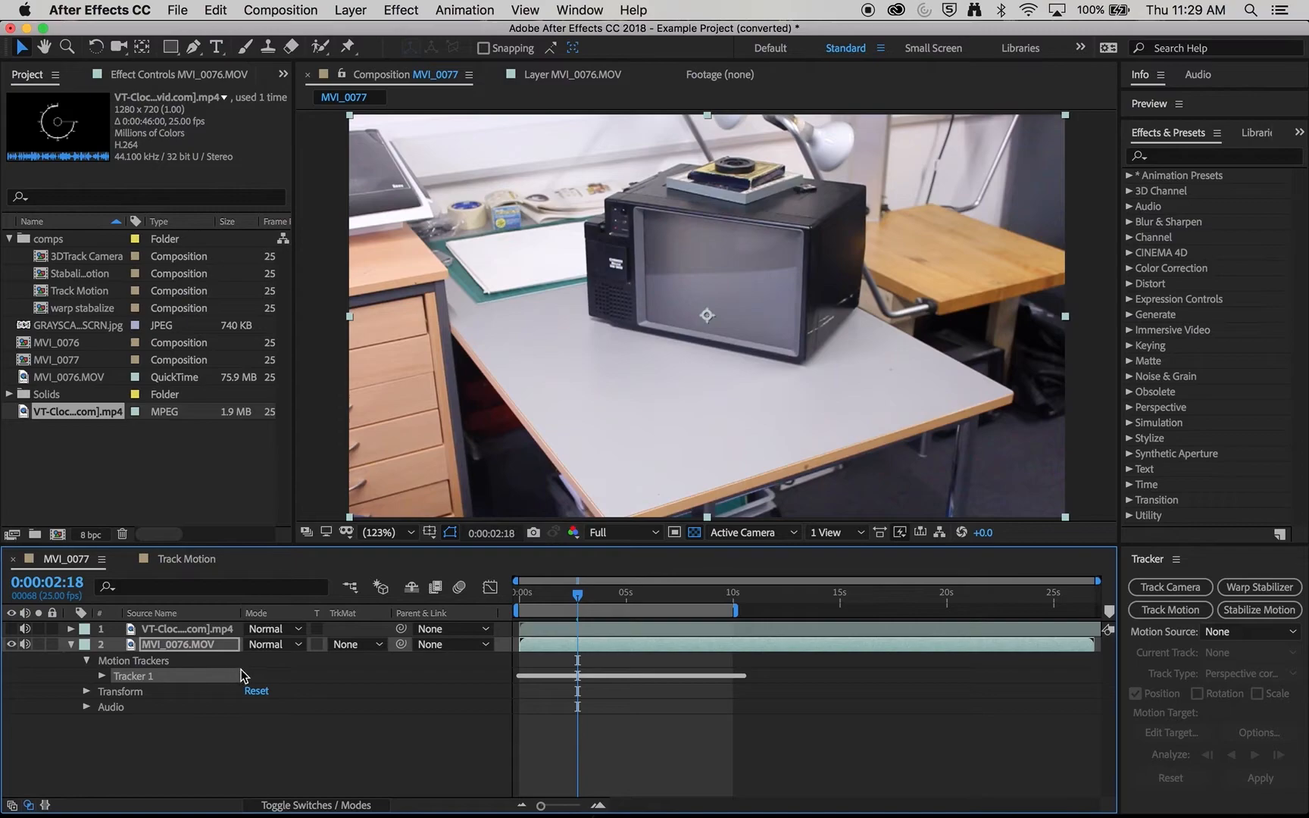
pyautogui.doubleClick(145, 646)
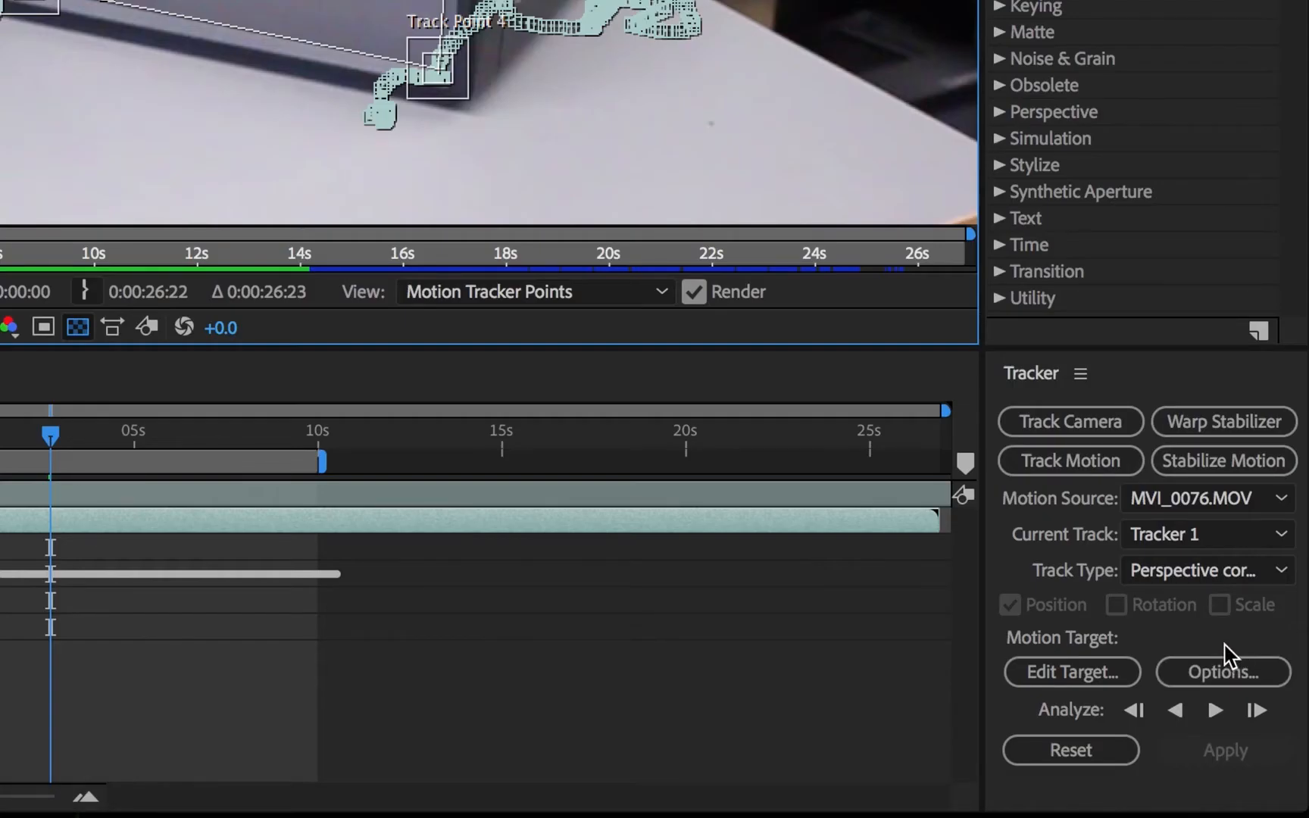
pyautogui.click(1108, 667)
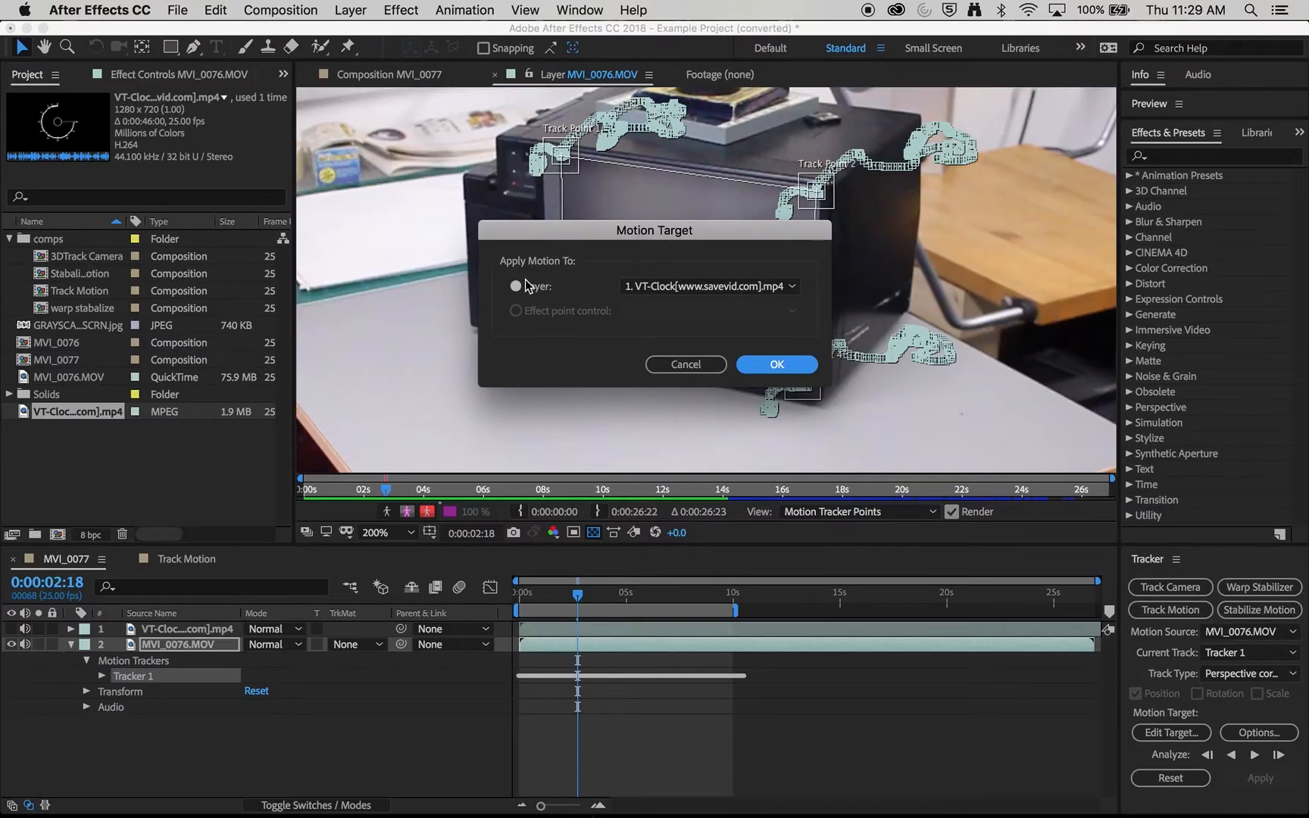
pyautogui.click(713, 287)
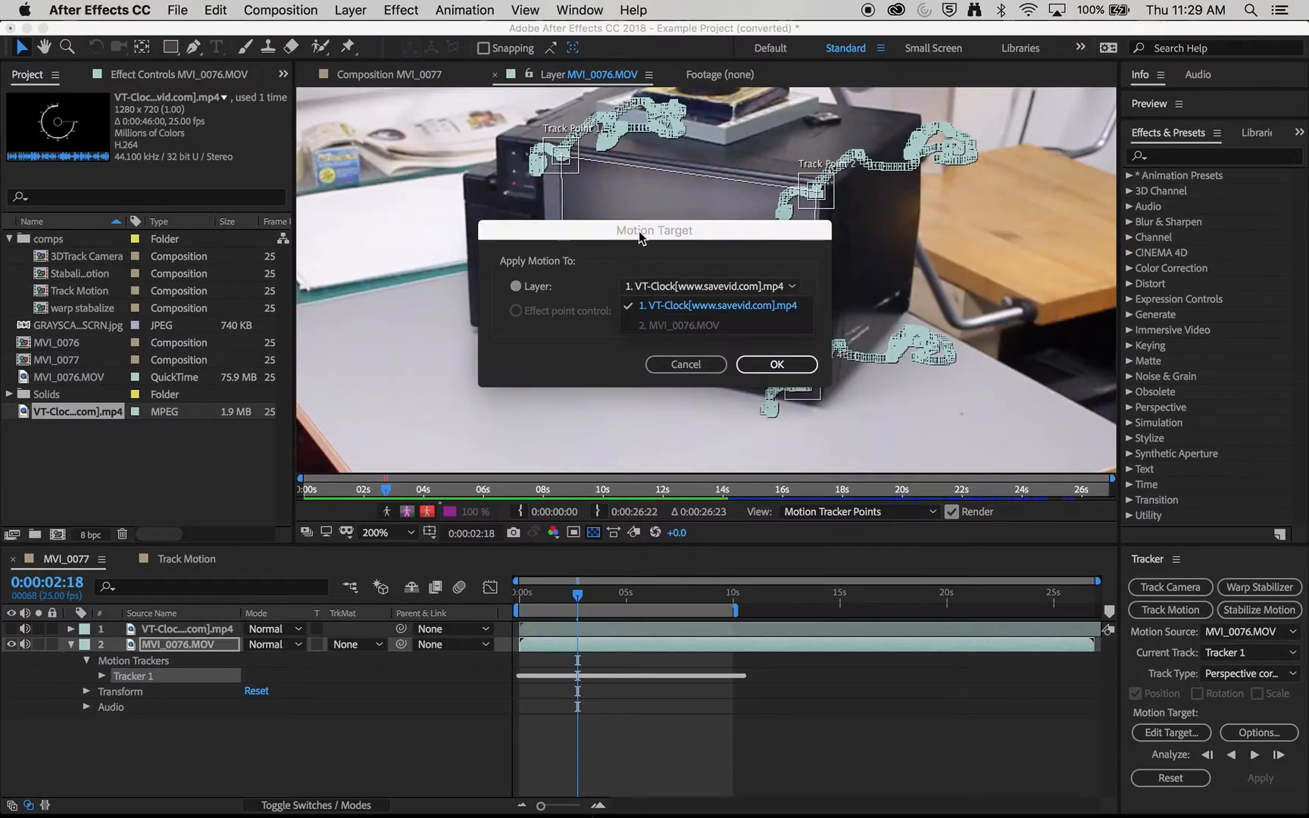
pyautogui.click(705, 306)
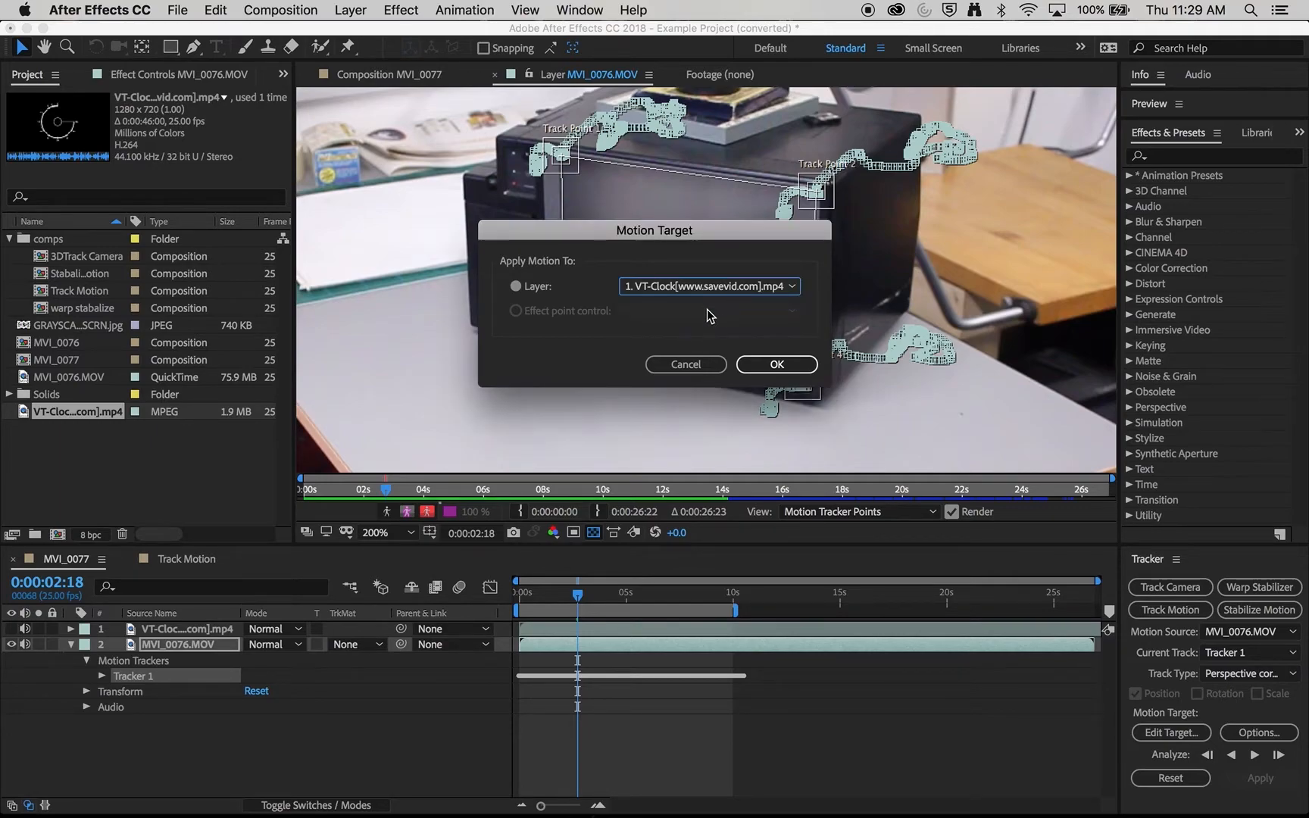
pyautogui.click(777, 364)
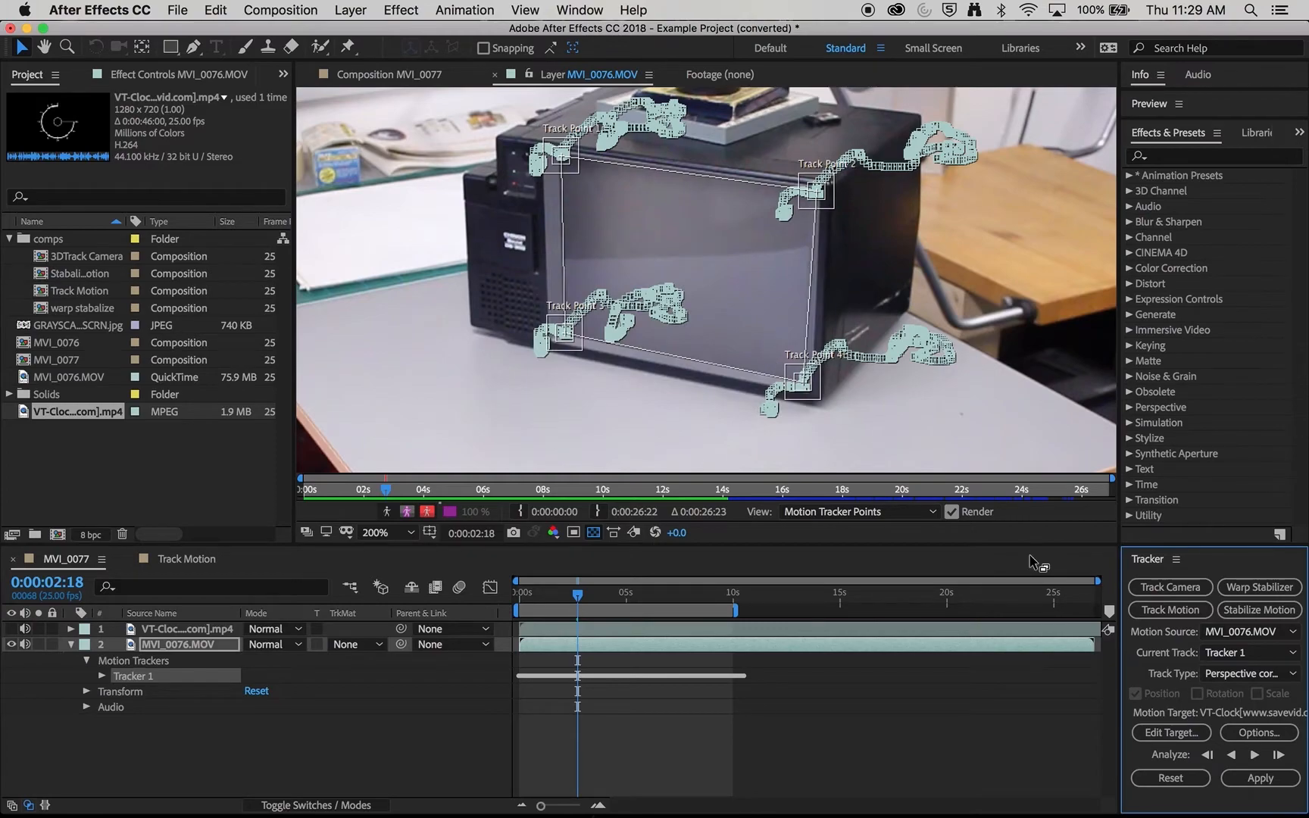
pyautogui.click(1260, 779)
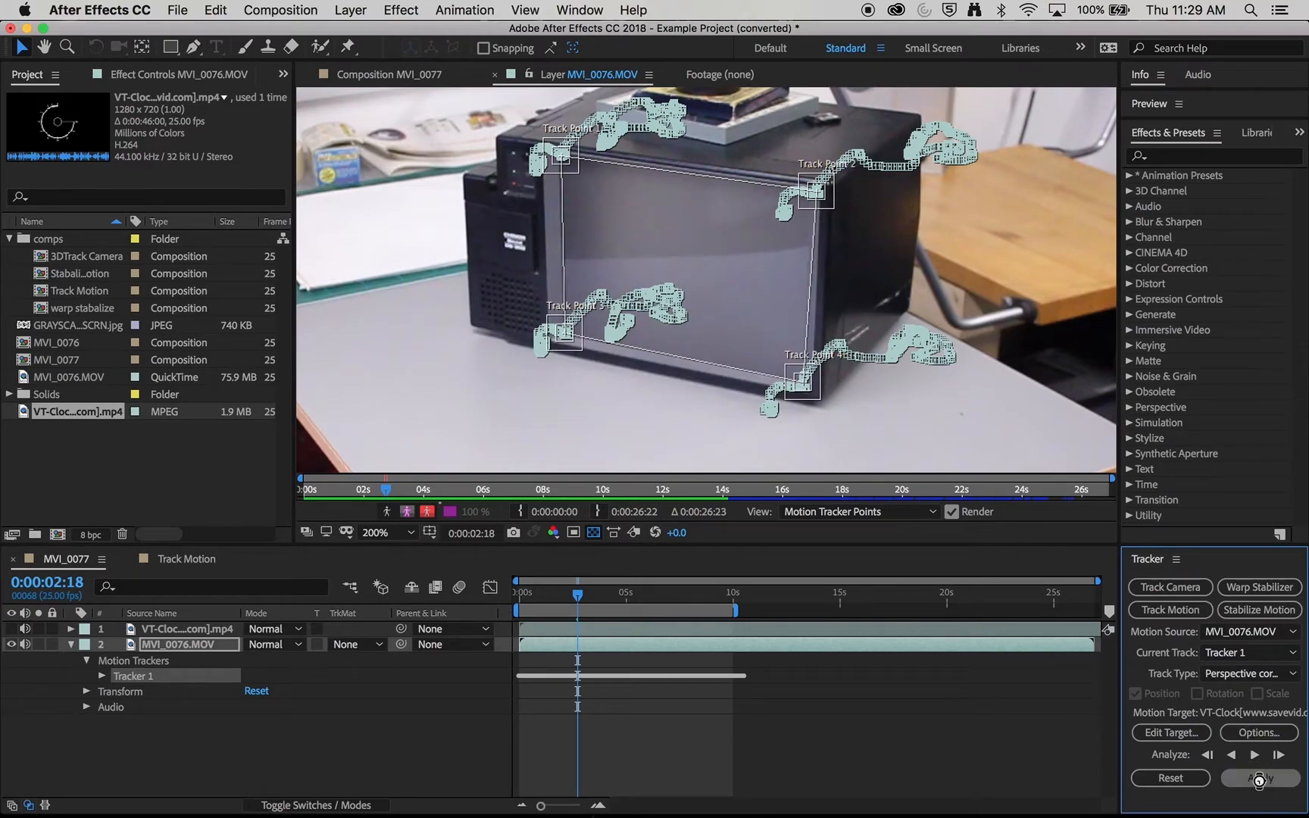
pyautogui.scroll(3, 401, 682)
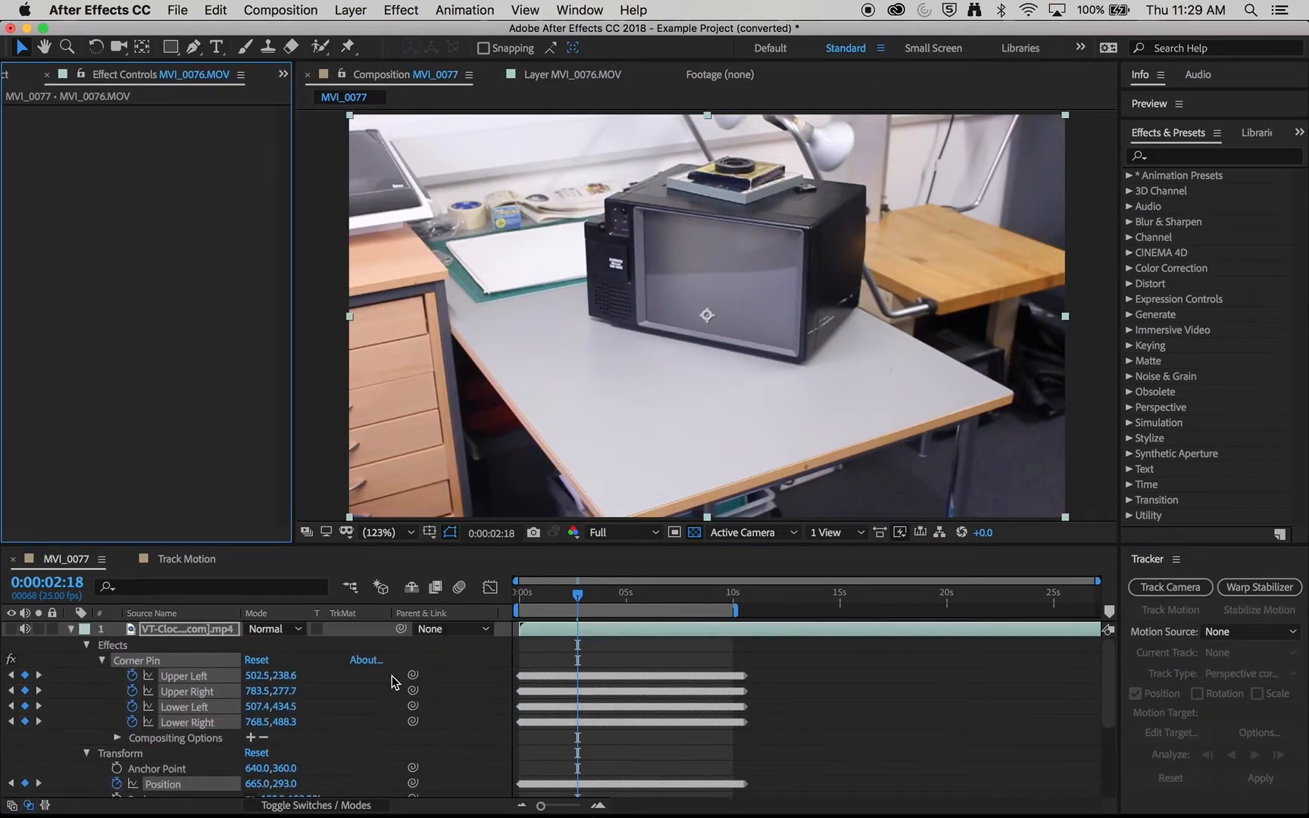
# Make the VT-Clock layer visible again and play the composition to check that the clock follows the monitor's screen.
pyautogui.click(13, 630)
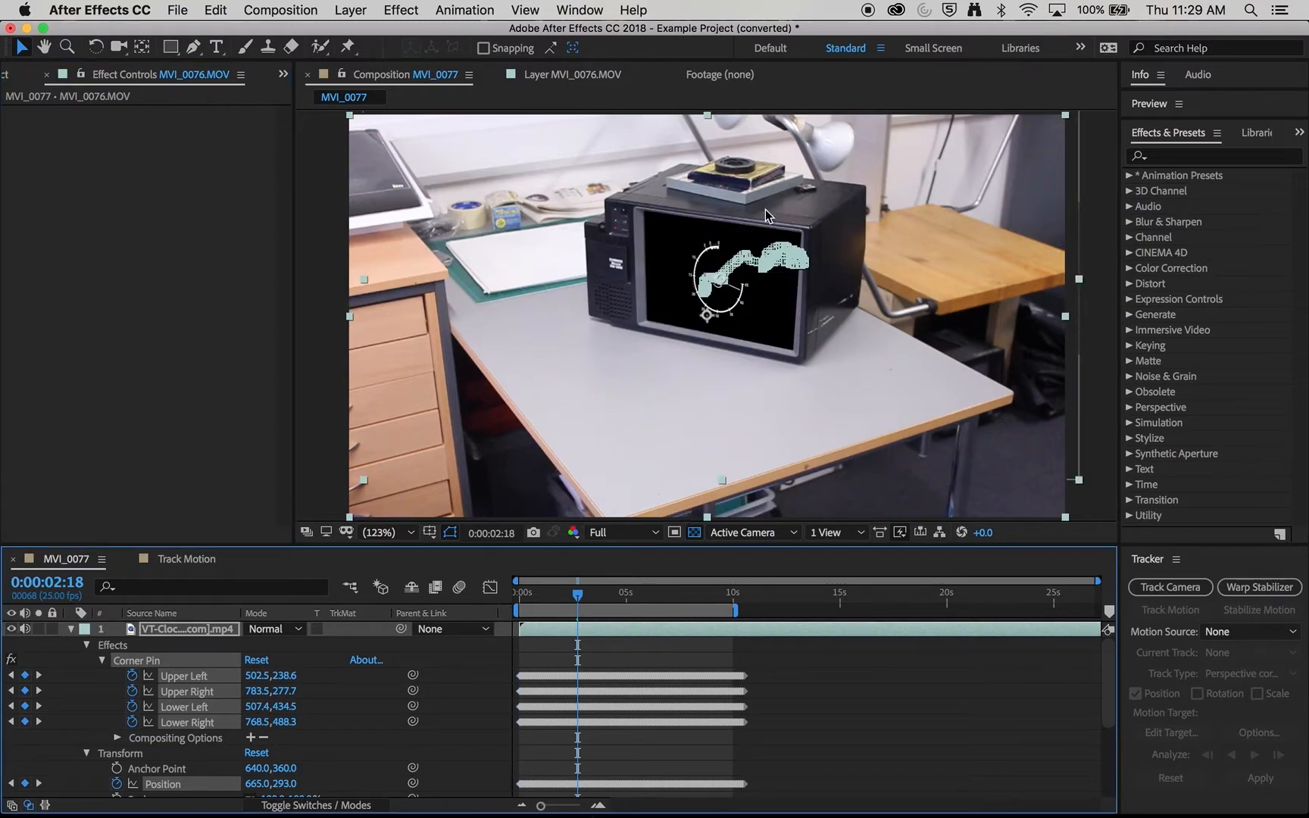
pyautogui.moveTo(560, 598); pyautogui.dragTo(660, 606)
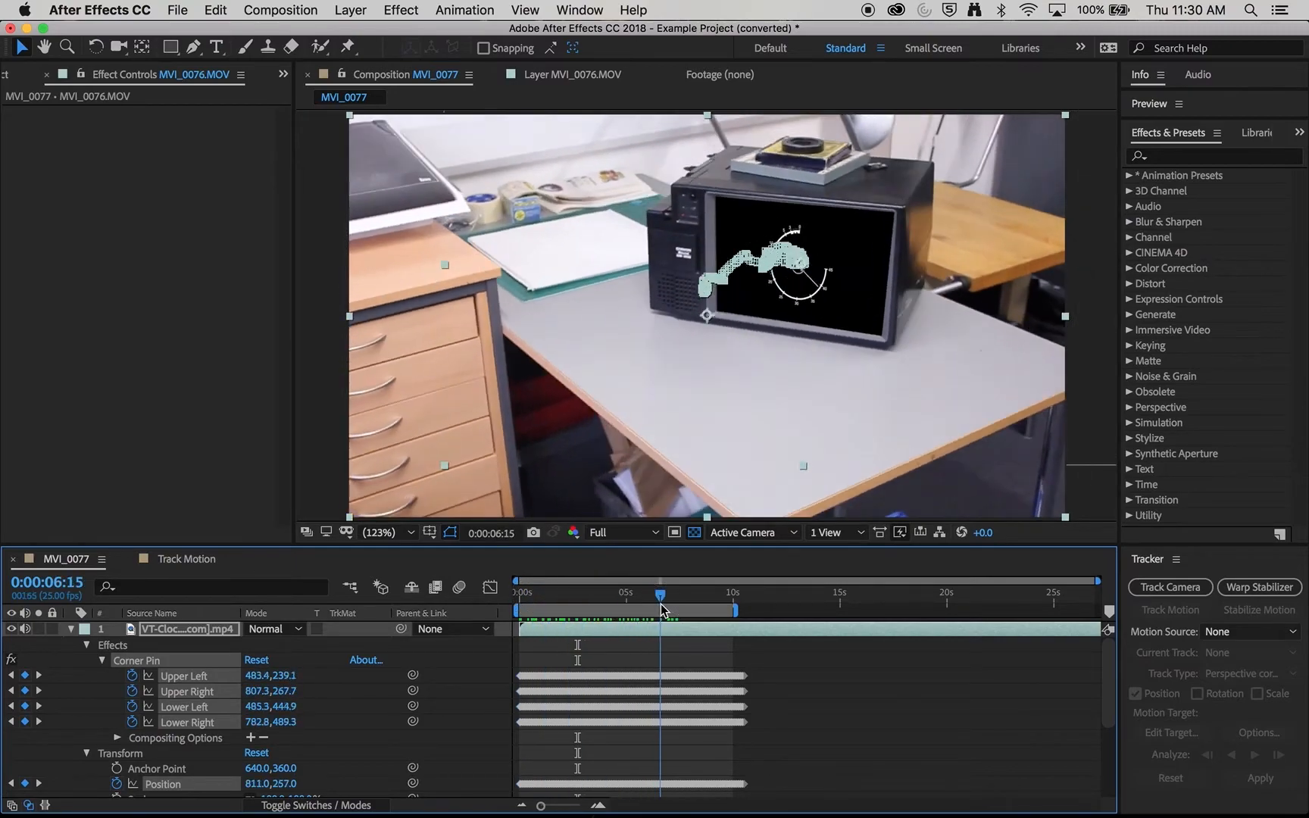
pyautogui.press('space')
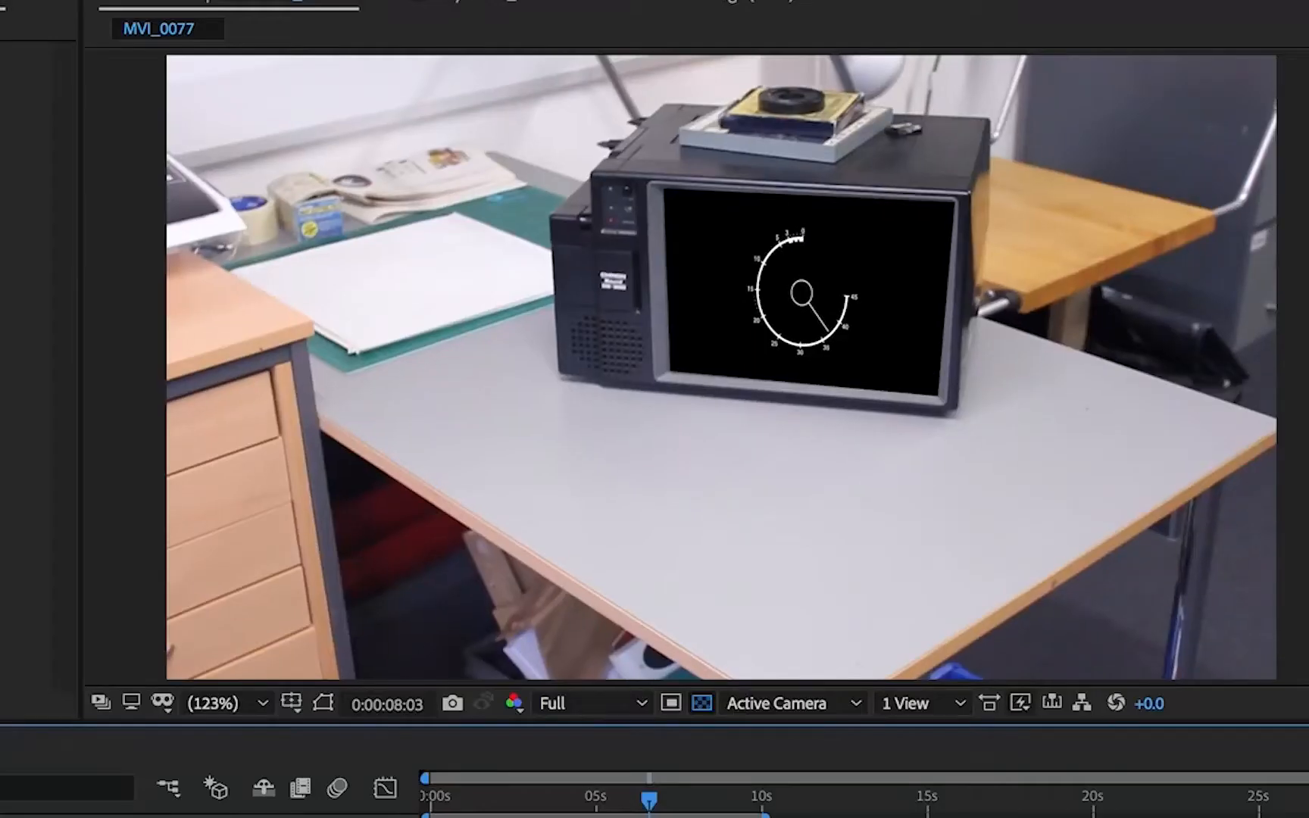
pyautogui.press('space')
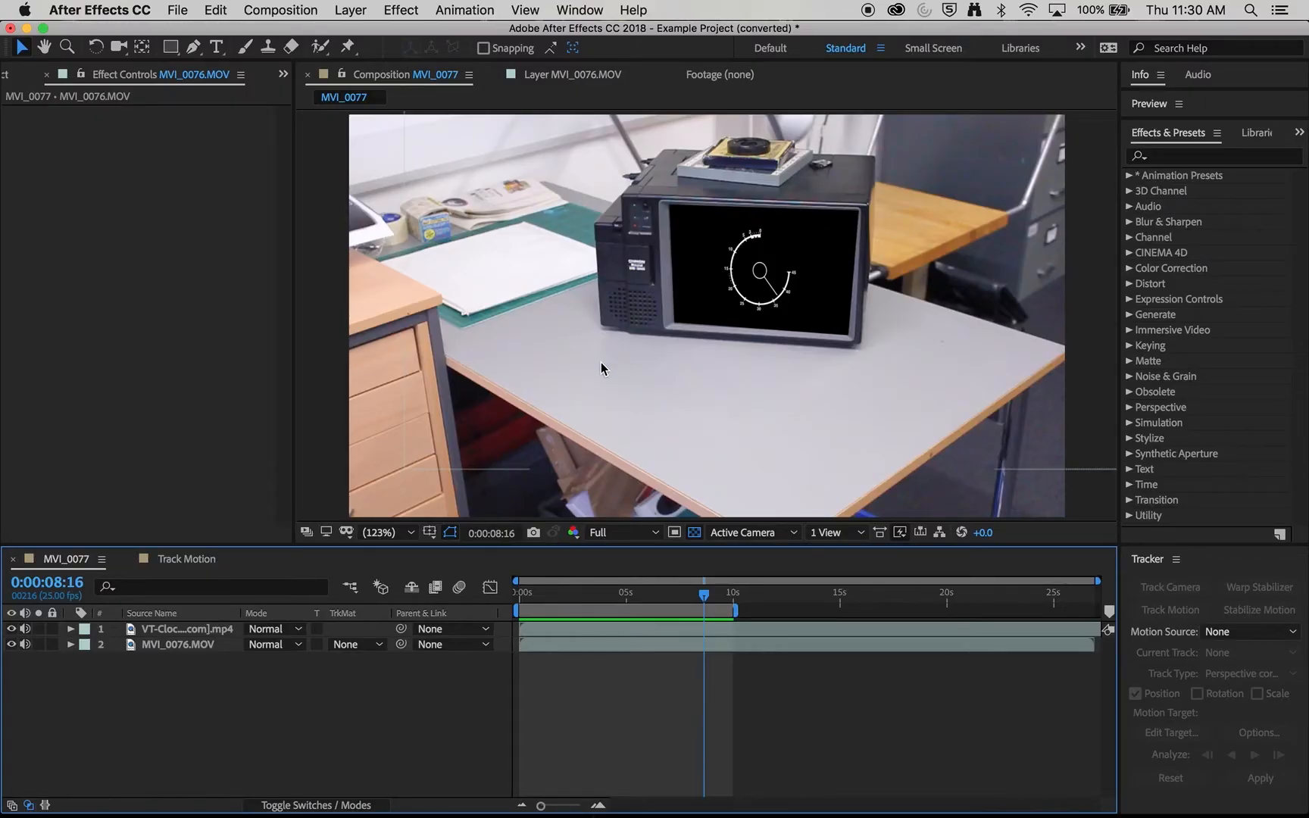
# Switch the VT-Clock layer's visibility off and on at 0:00:08:16 to compare the blank screen with the clock overlay.
pyautogui.click(11, 629)
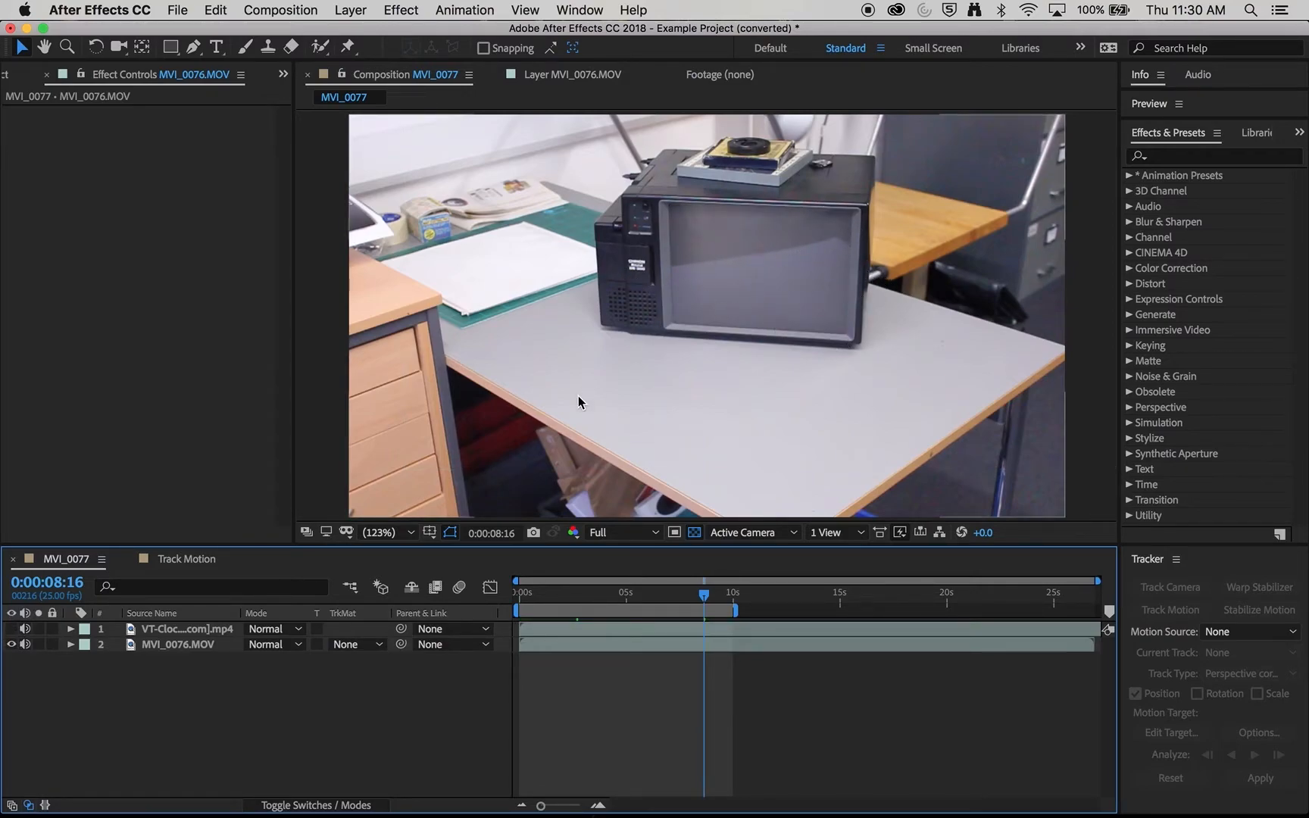
pyautogui.click(198, 629)
pyautogui.click(11, 629)
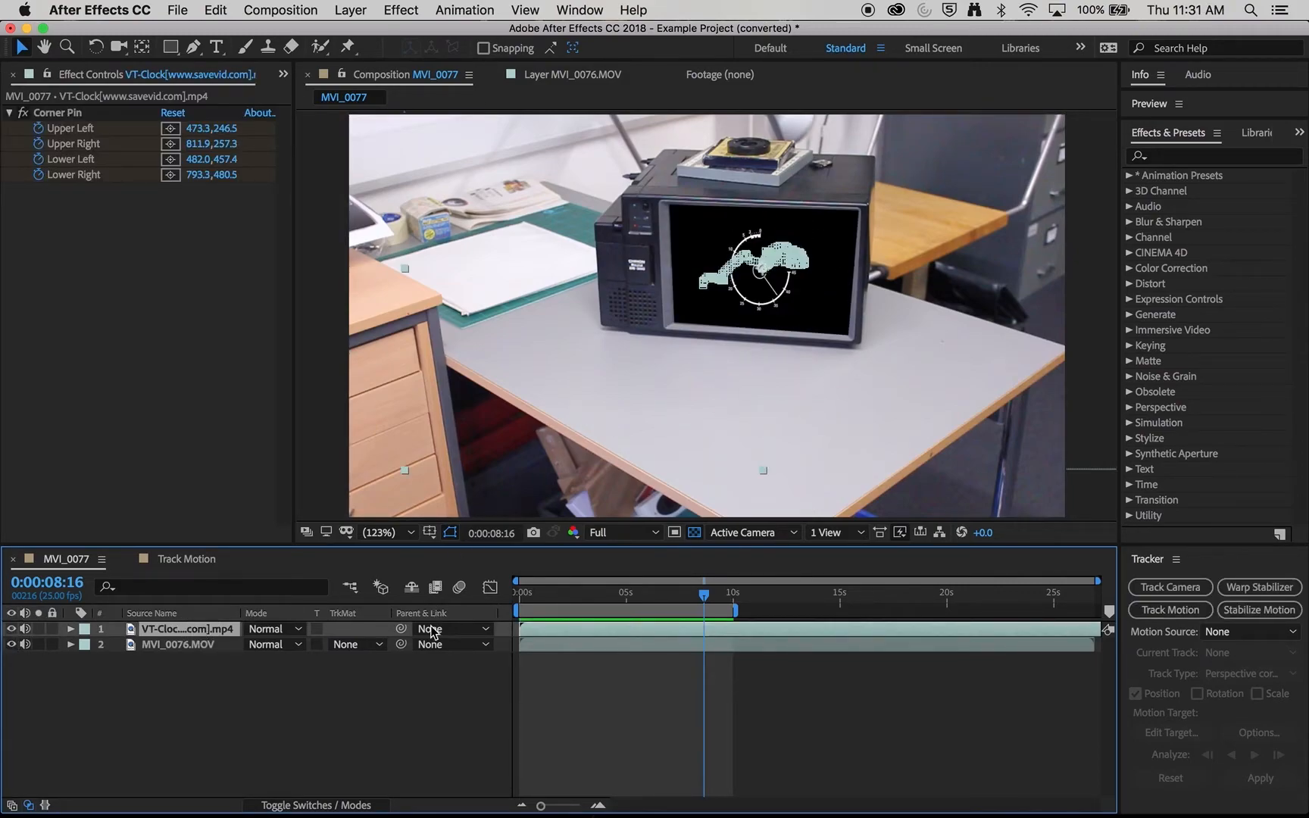
# Set the VT-Clock layer's blending mode to Soft Light and preview the composition from 0:00:00:17 to about 0:00:06:08.
pyautogui.click(387, 713)
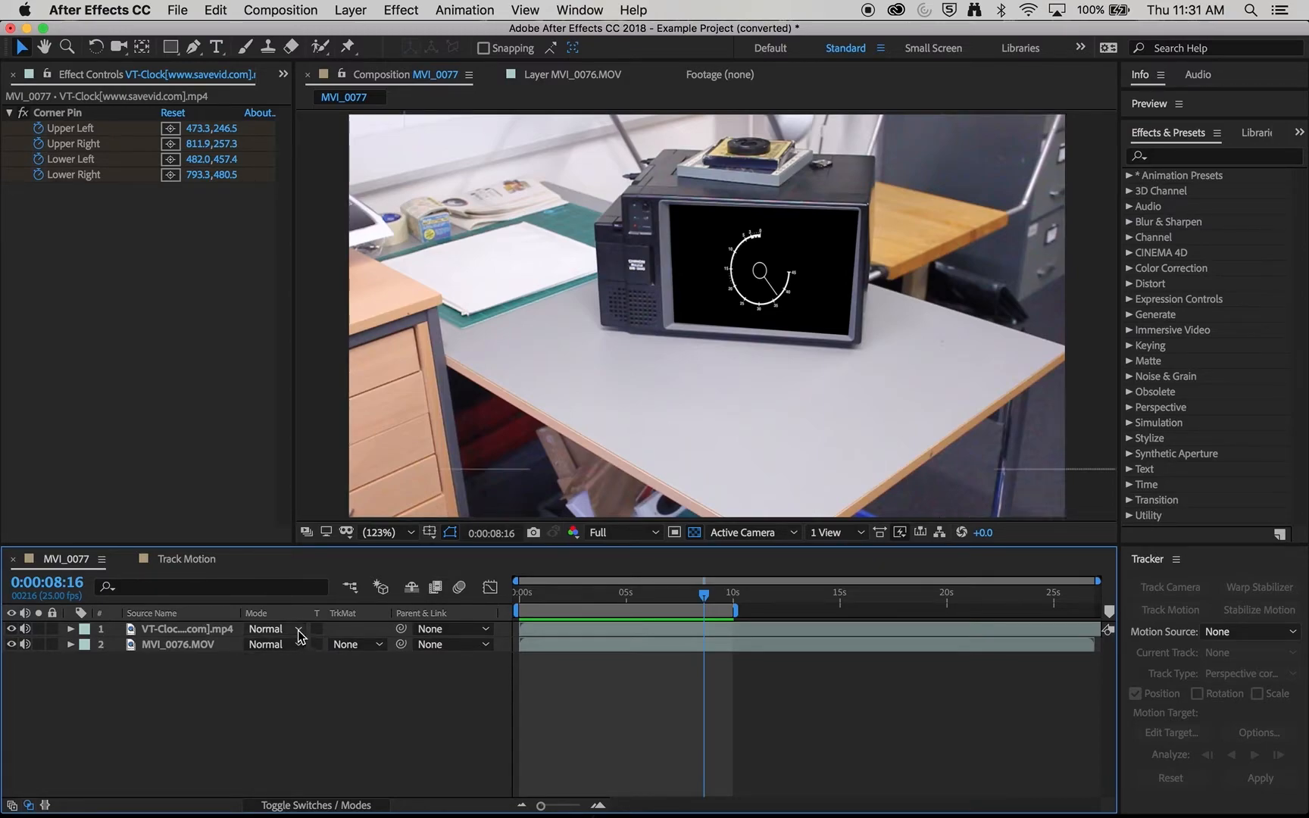
pyautogui.click(159, 634)
pyautogui.click(250, 632)
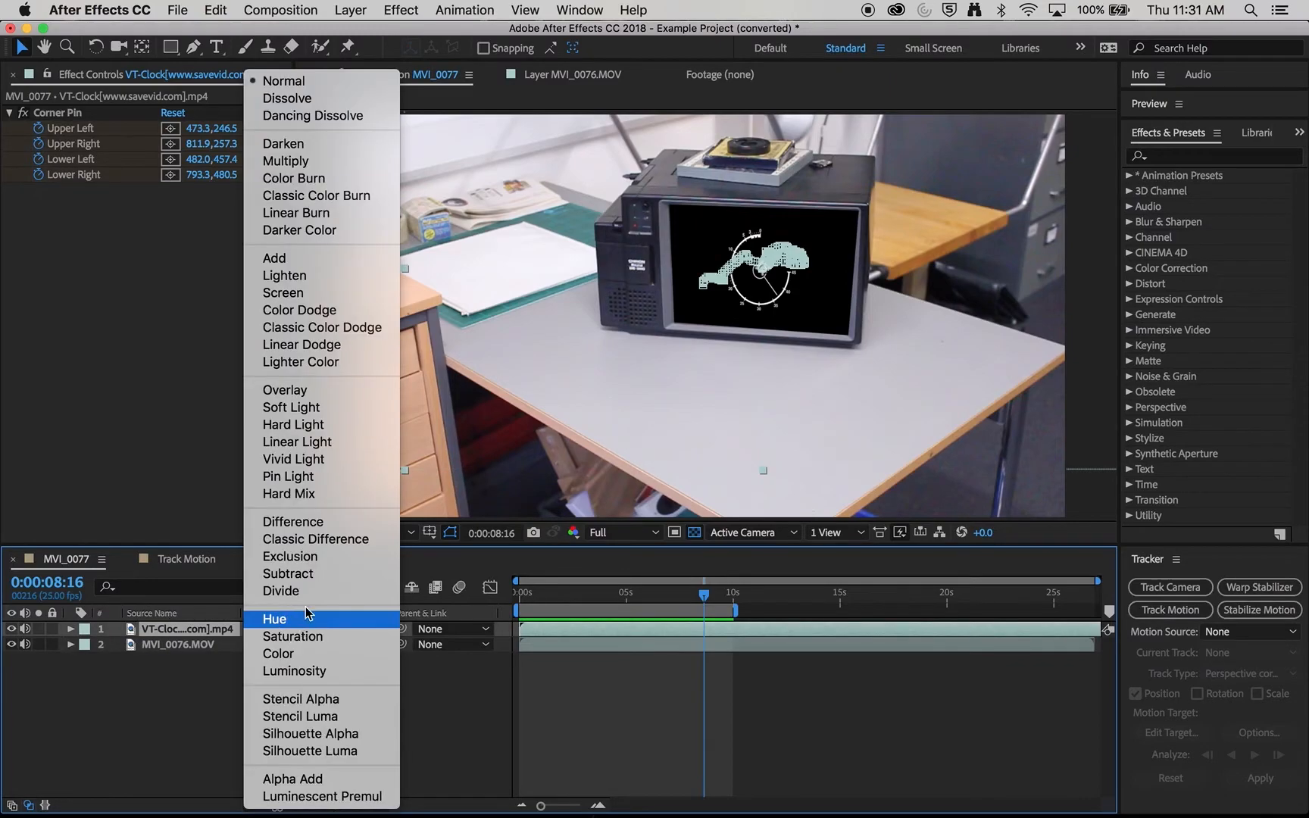
pyautogui.click(350, 408)
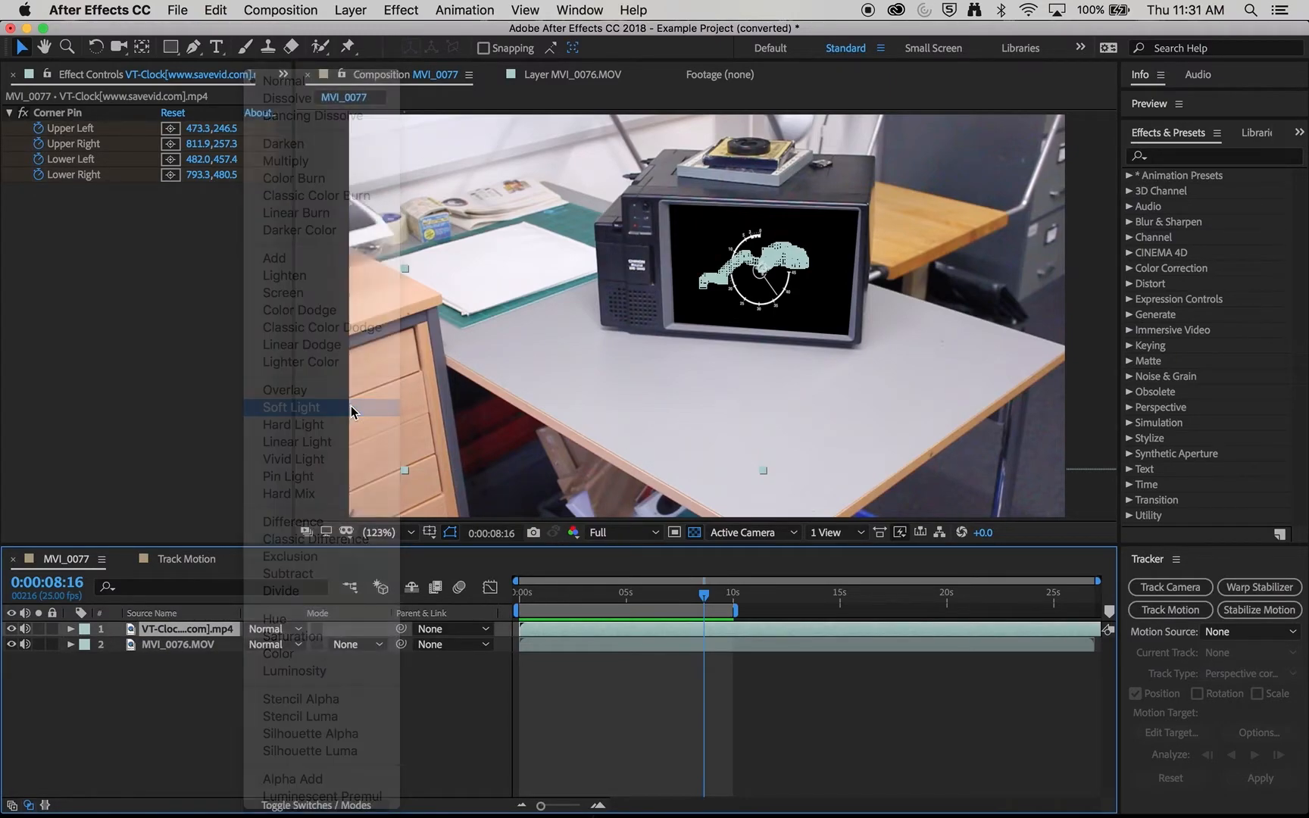
pyautogui.click(426, 696)
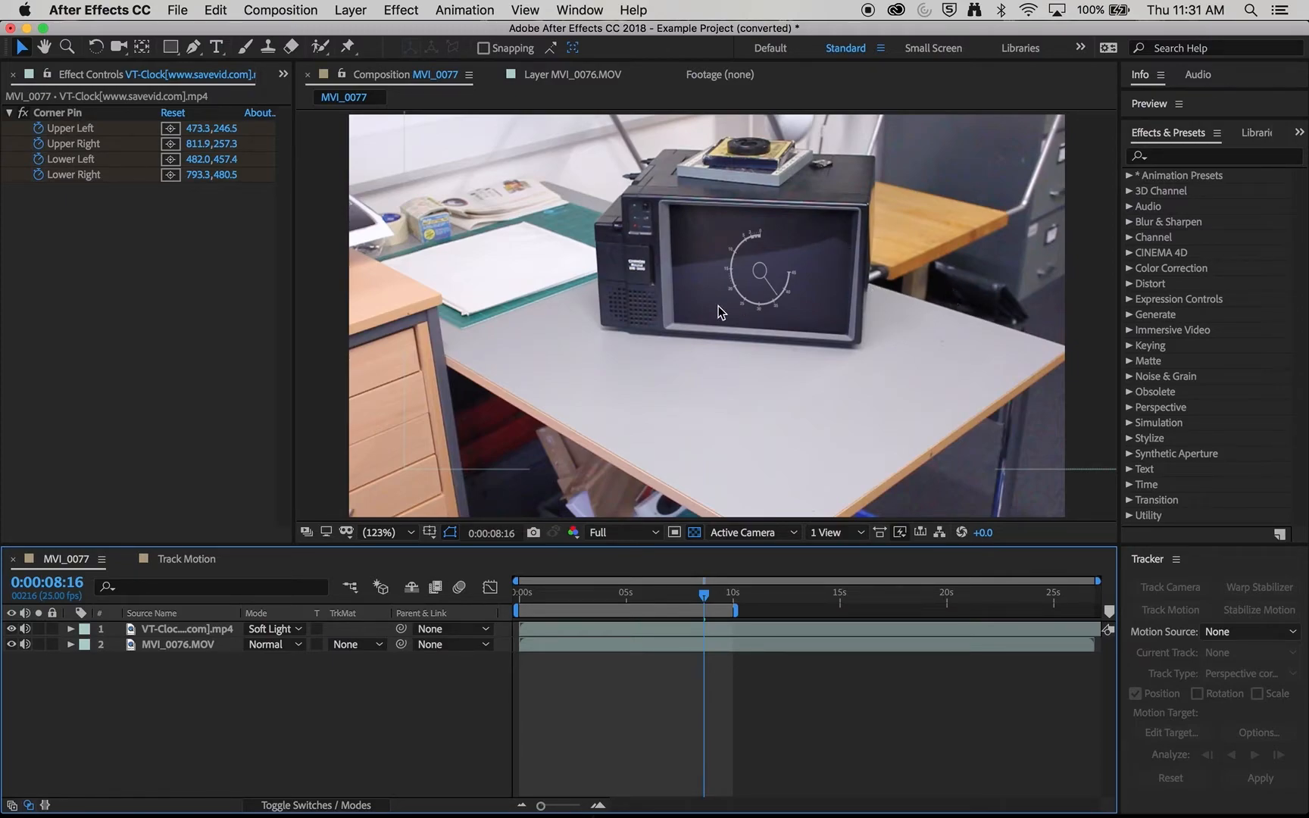
pyautogui.click(533, 598)
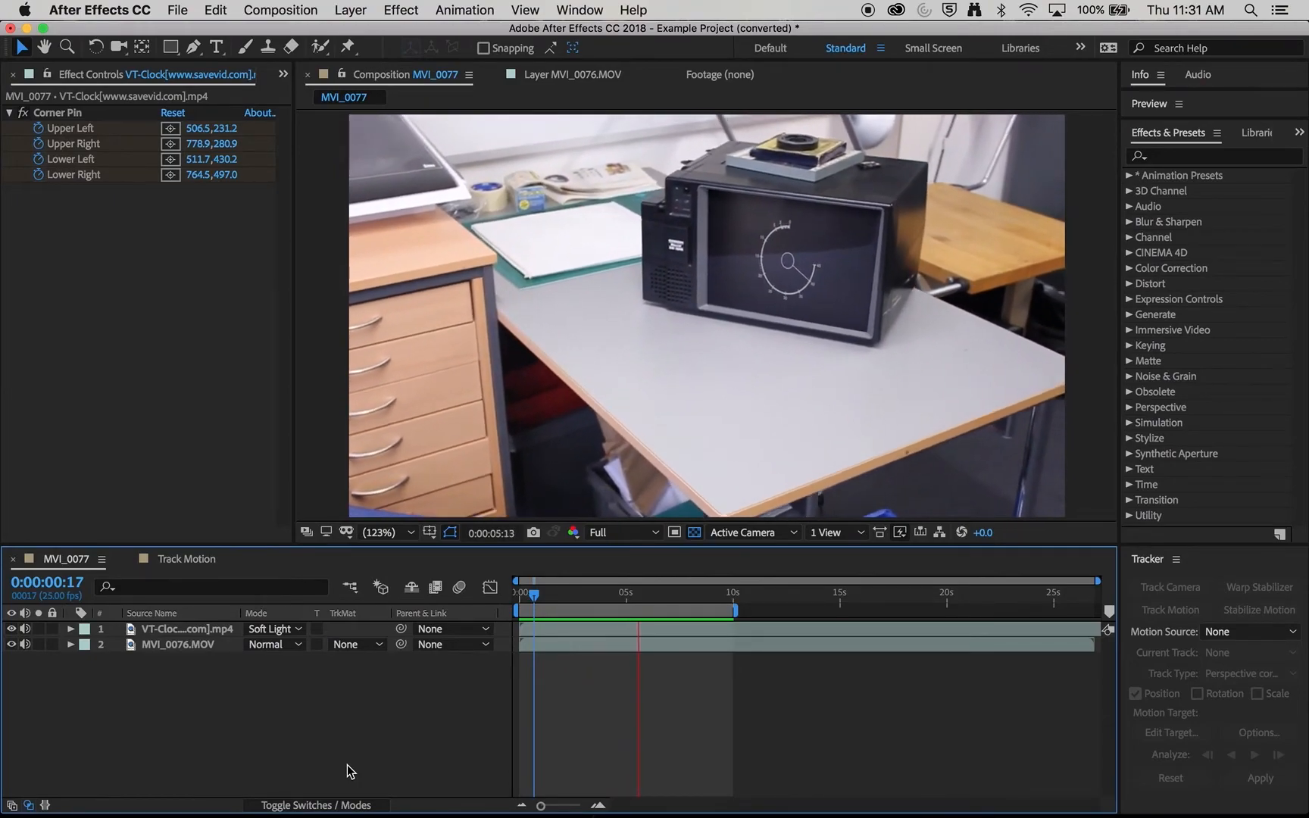
pyautogui.press('space')
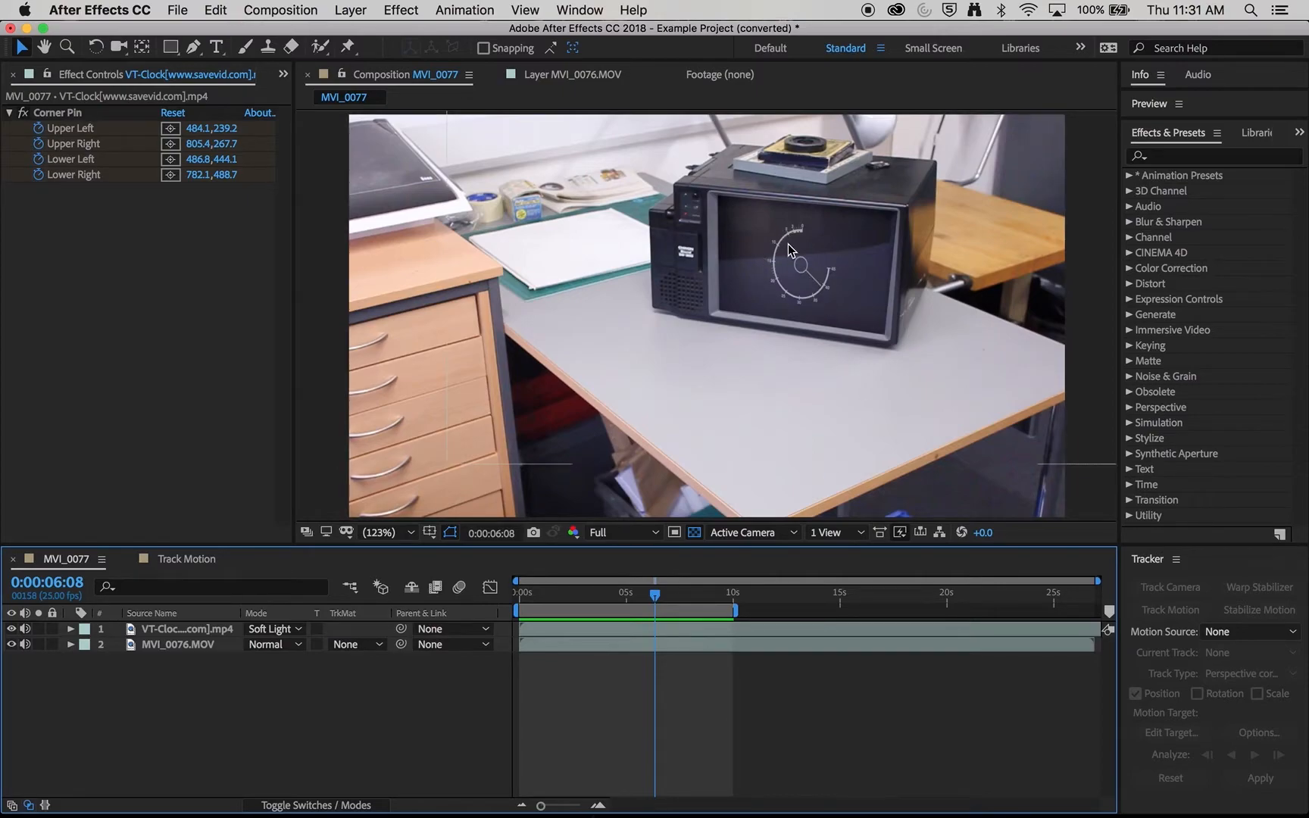
# Find the Stylize Glow effect and apply it to the VT-Clock layer.
pyautogui.click(1243, 153)
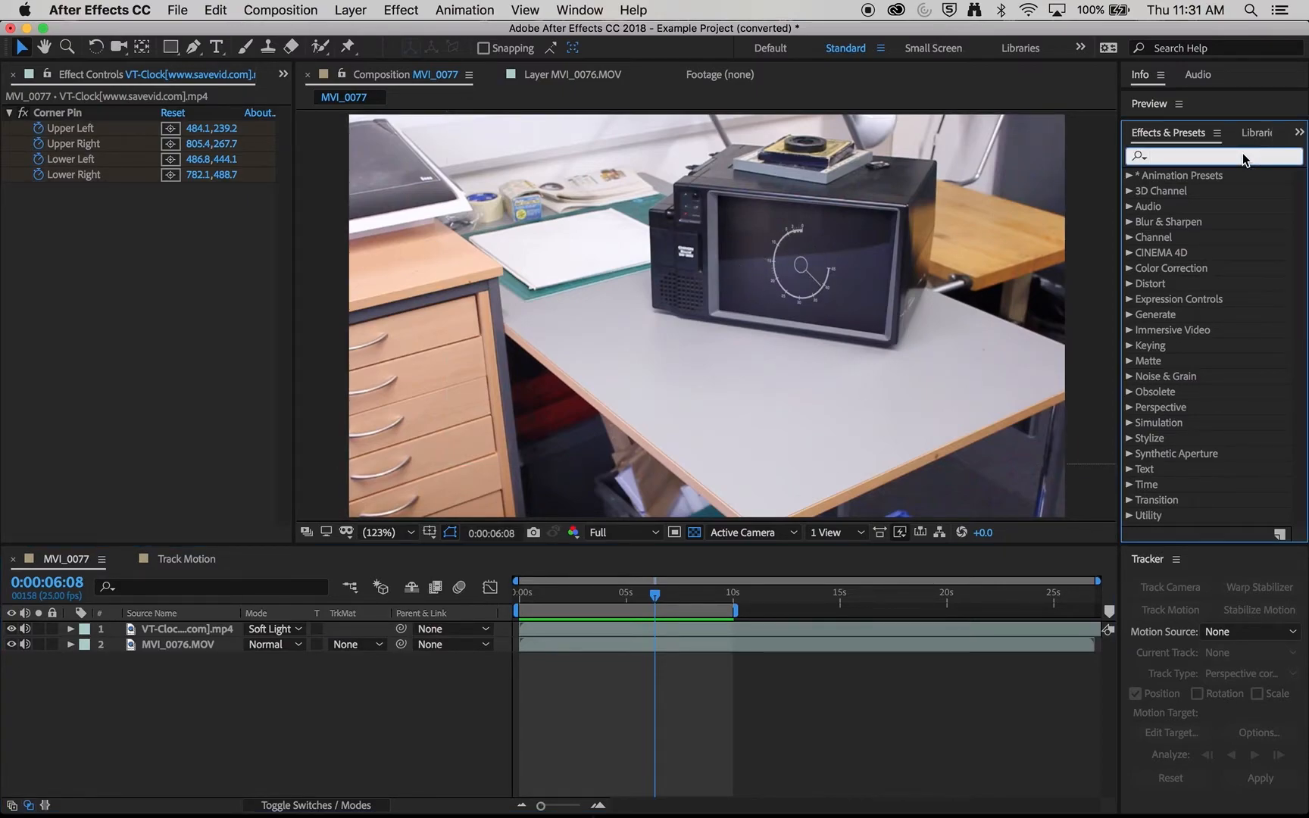
pyautogui.write('glow')
pyautogui.moveTo(1197, 268); pyautogui.dragTo(851, 298)
pyautogui.click(336, 743)
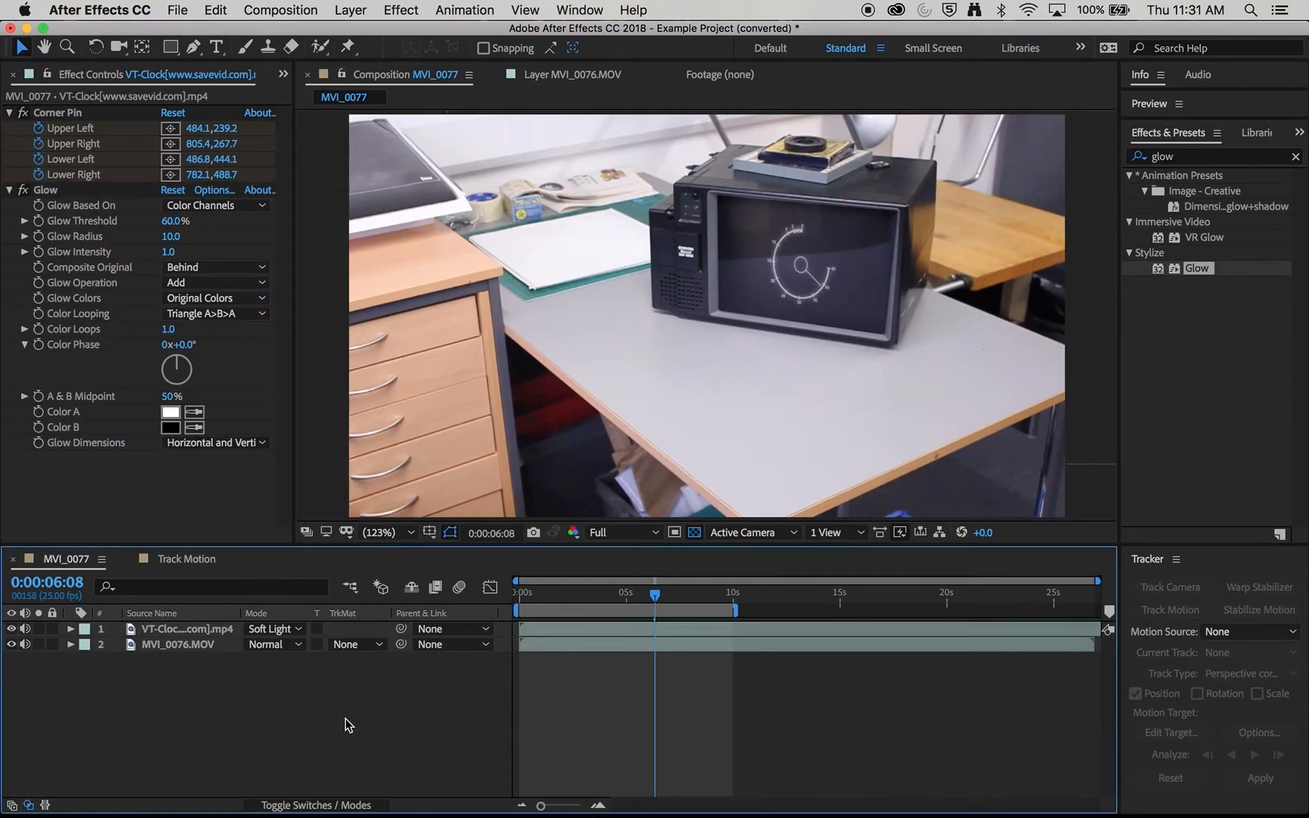
# Apply Gaussian Blur to the VT-Clock layer and raise its blurriness slightly while viewing the screen at 200%.
pyautogui.click(410, 535)
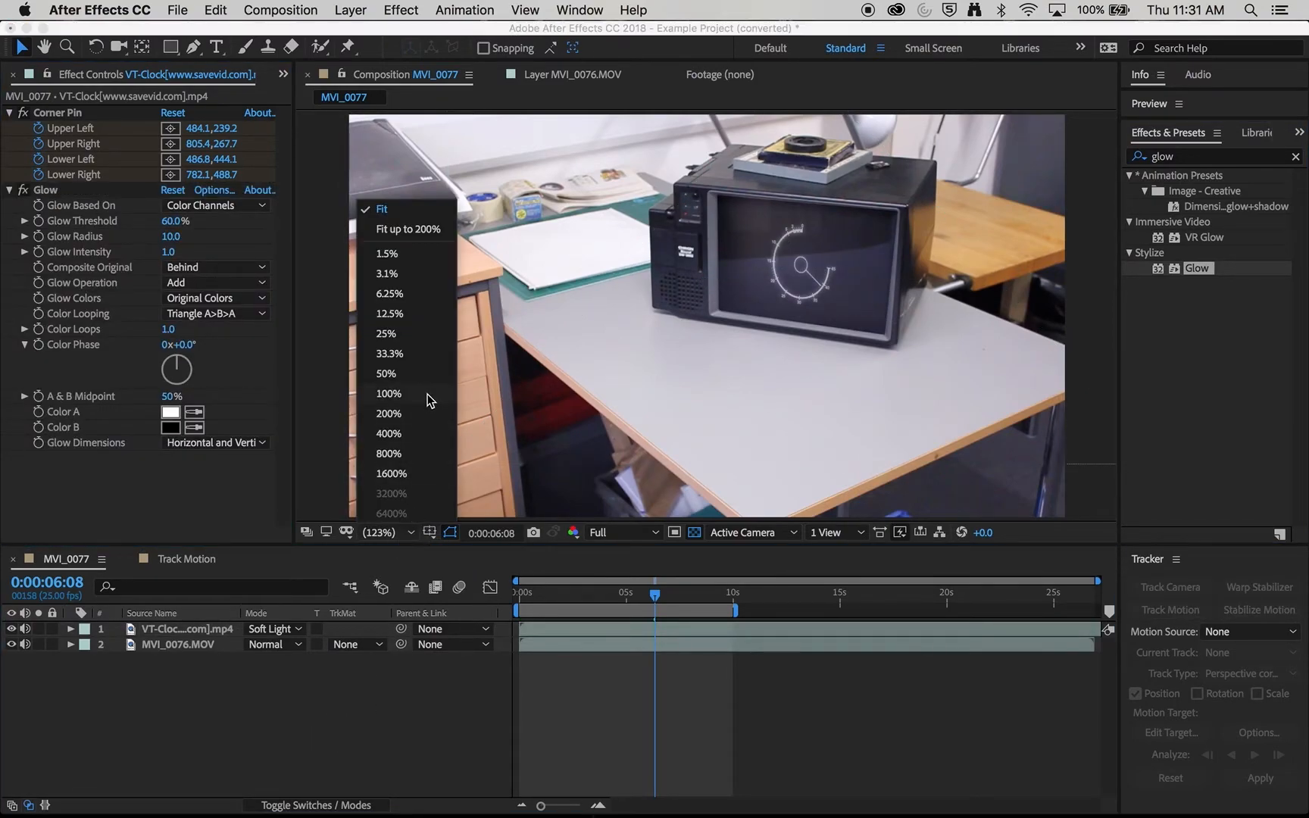
pyautogui.click(416, 412)
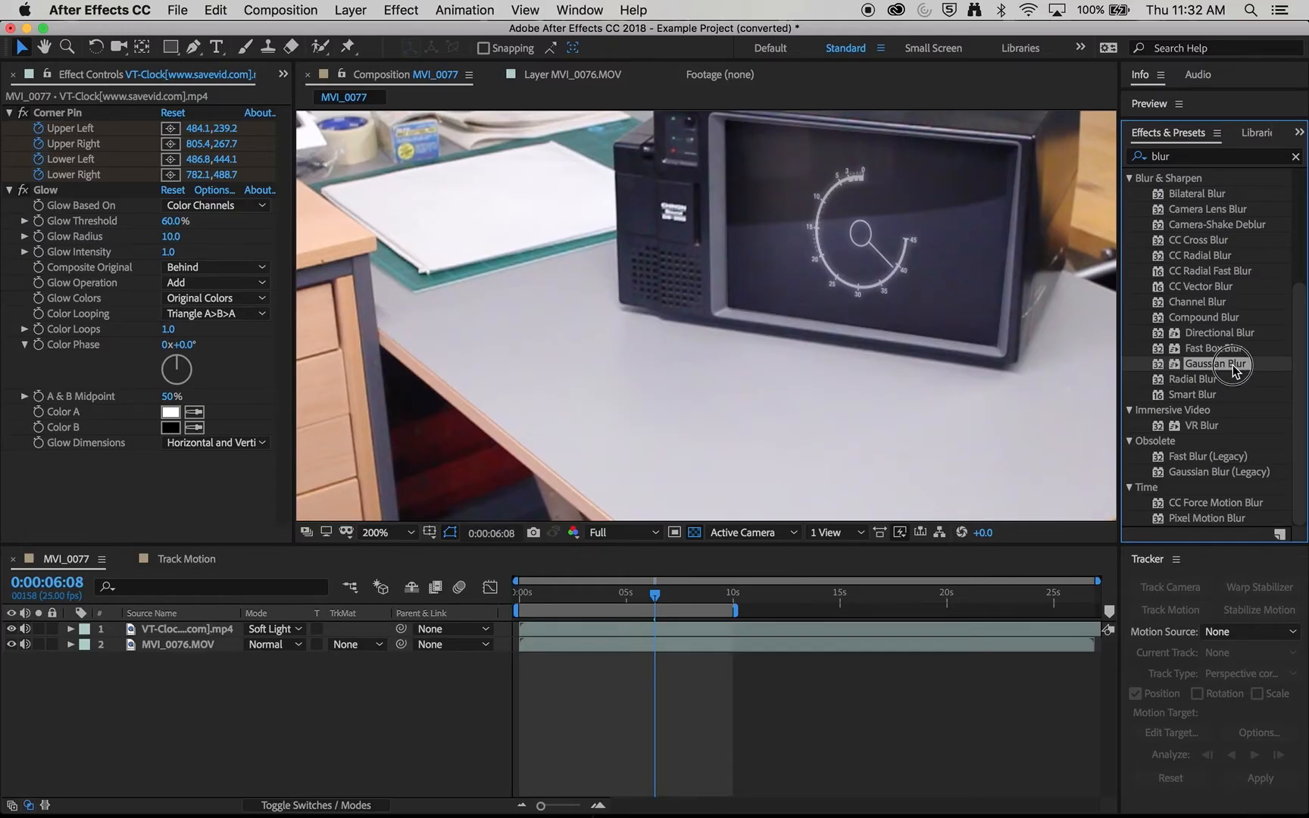
pyautogui.moveTo(1216, 363); pyautogui.dragTo(879, 258)
pyautogui.moveTo(173, 468); pyautogui.dragTo(189, 466)
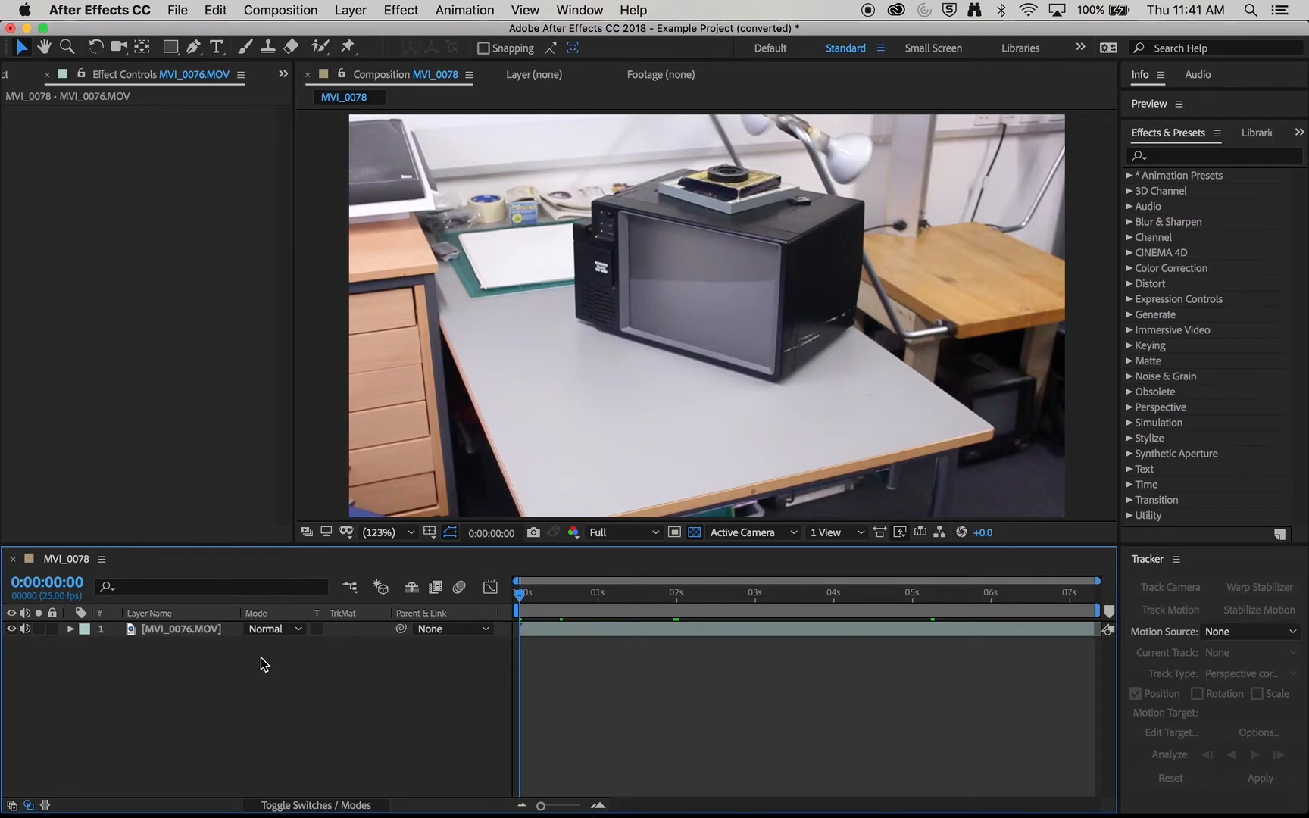
# Find the 3D Camera Tracker effect and apply it to the MVI_0076.MOV layer in MVI_0078.
pyautogui.click(196, 631)
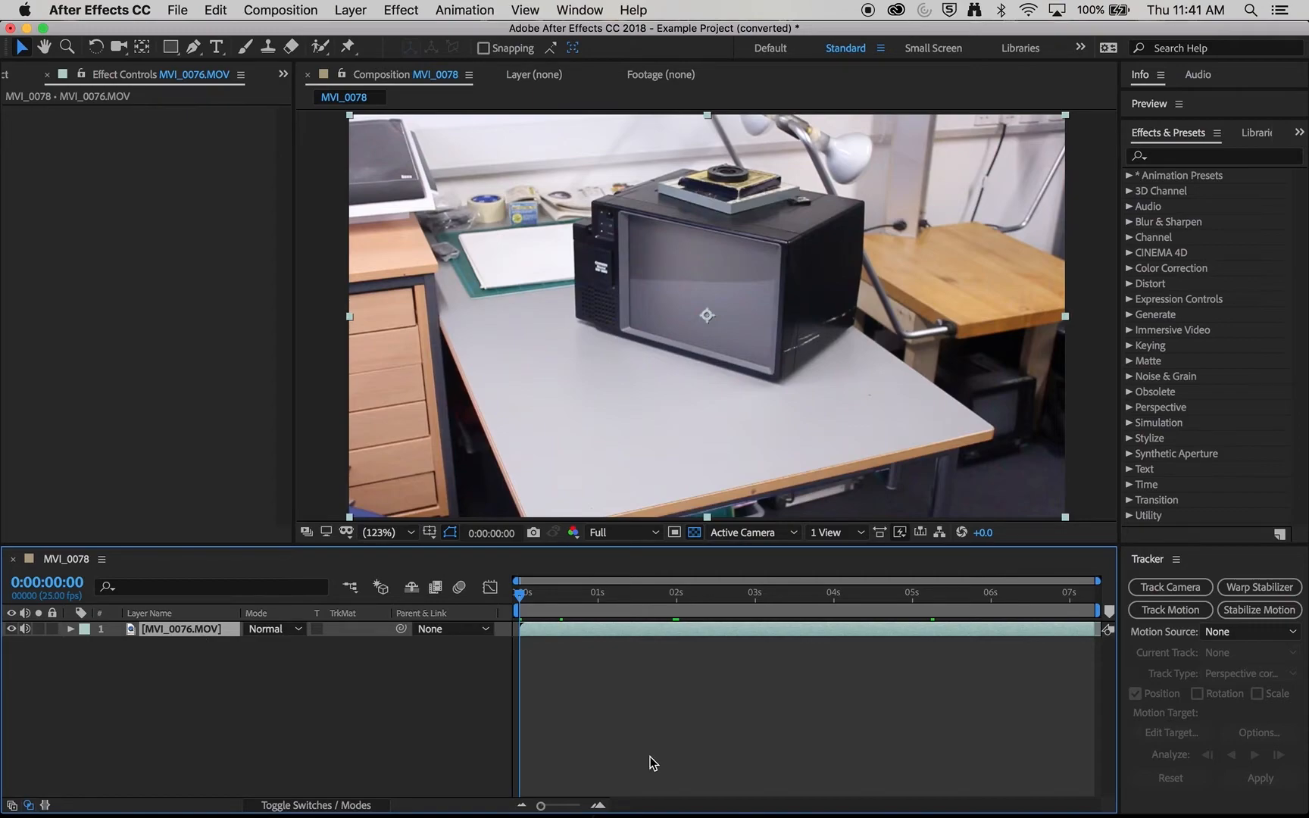
pyautogui.click(1198, 156)
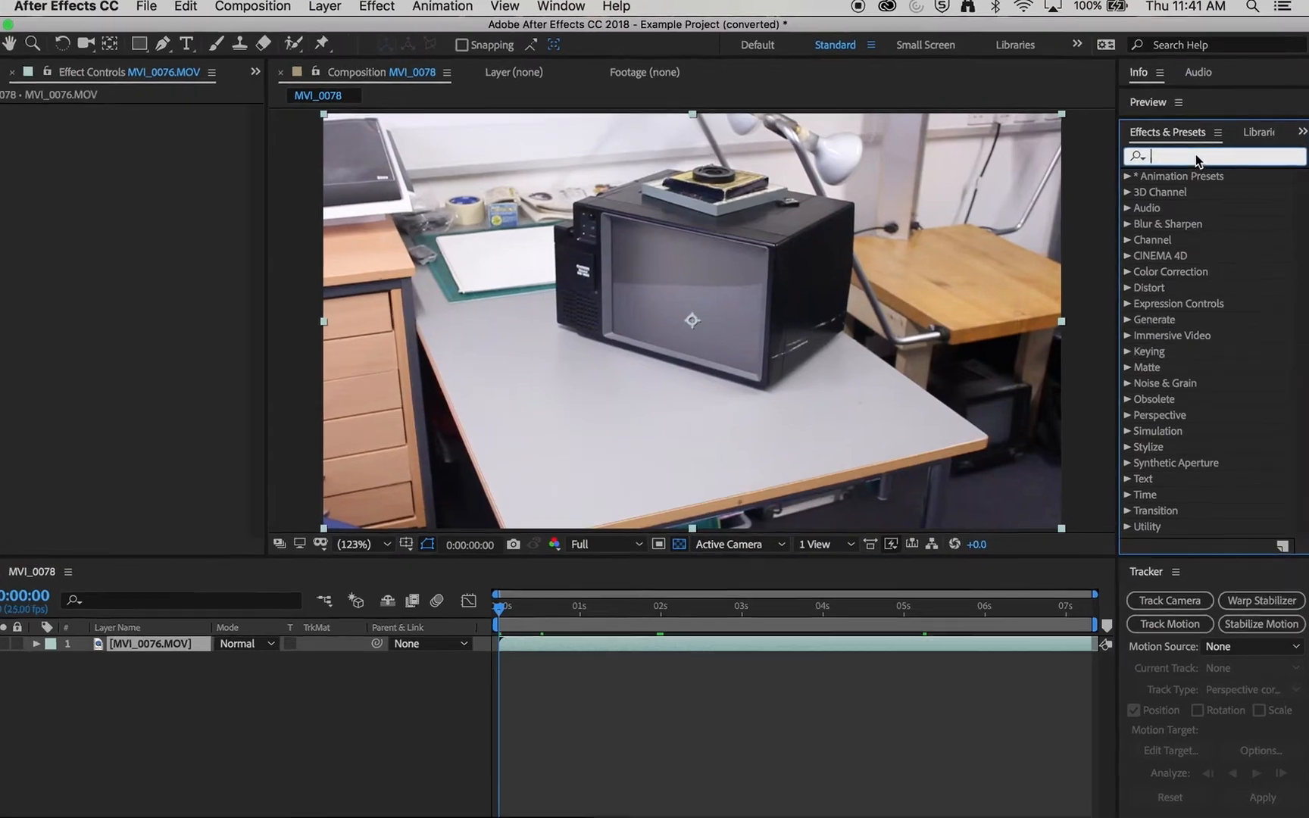
pyautogui.click(1197, 155)
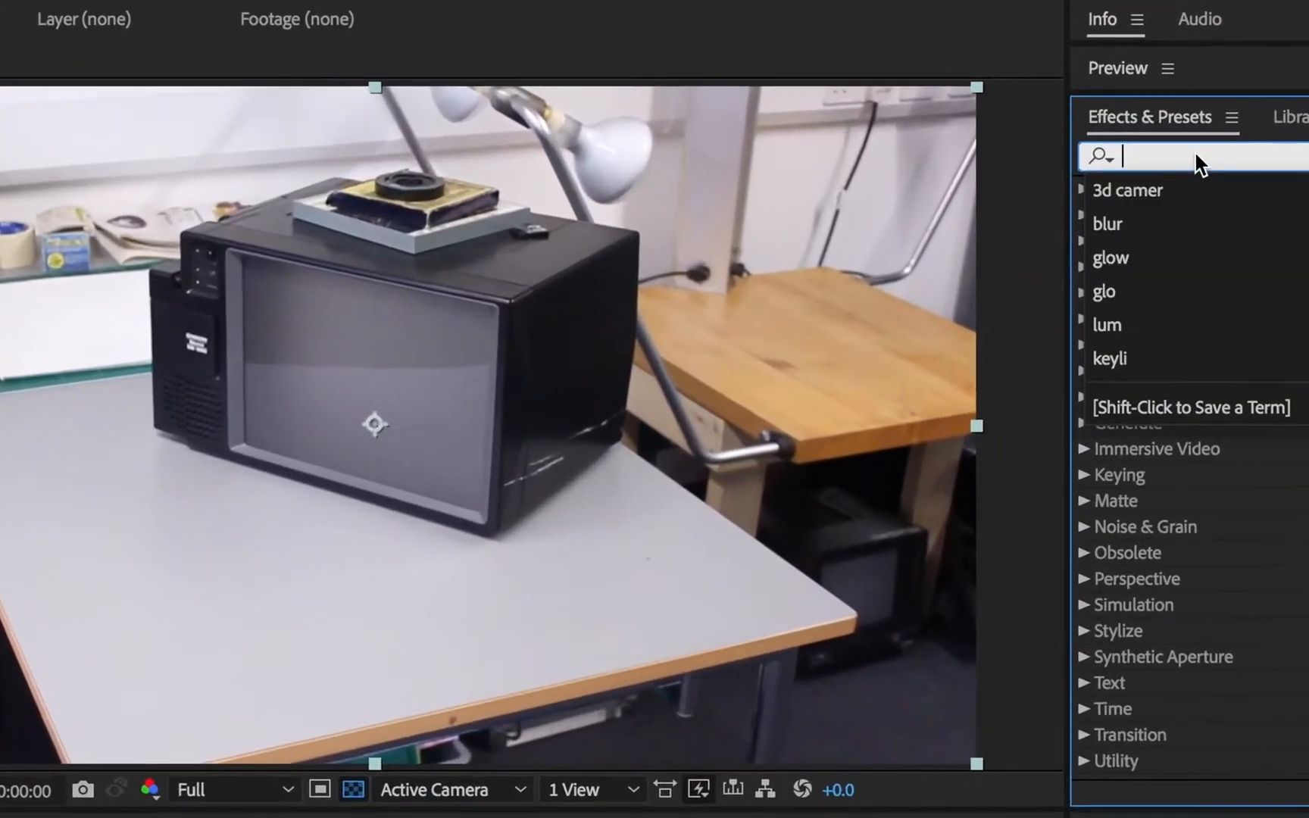
pyautogui.write('3d')
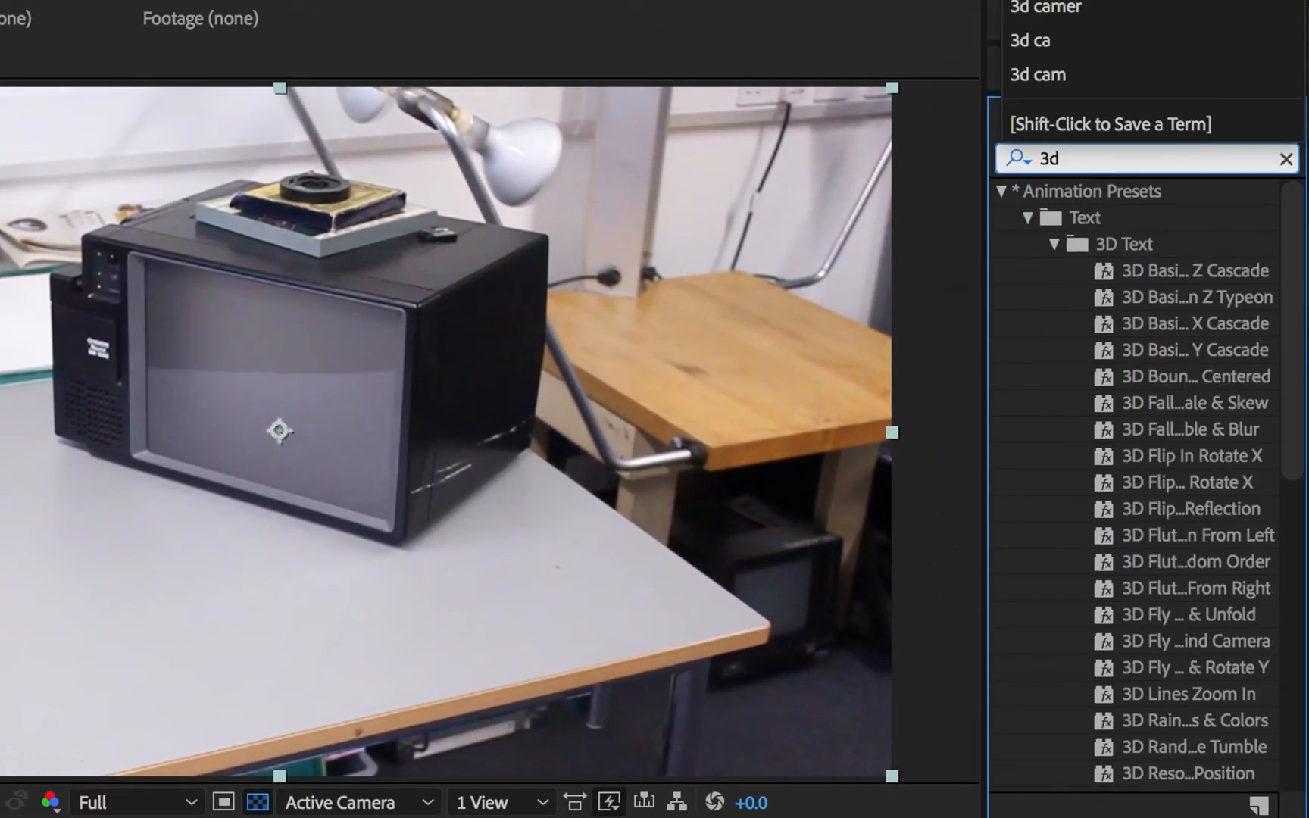
pyautogui.write(' Cam')
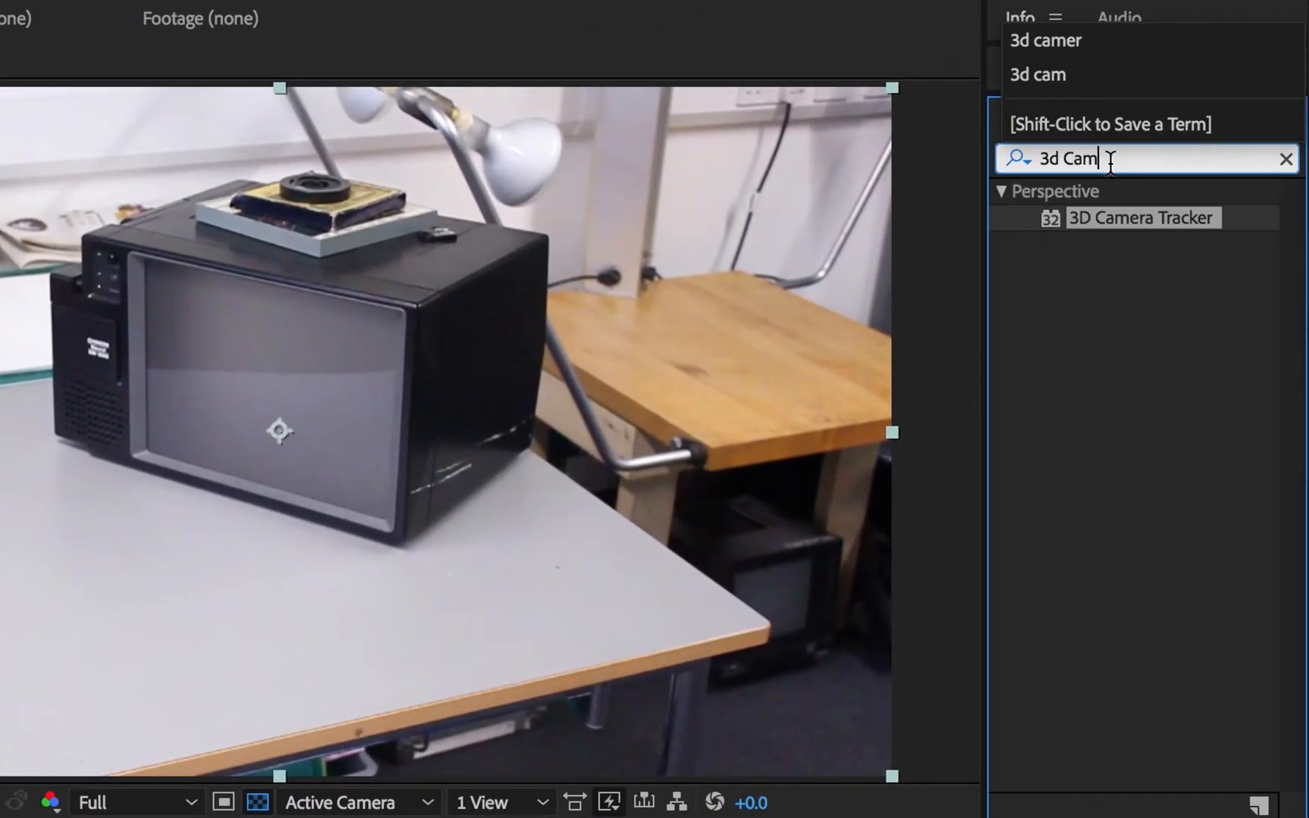
pyautogui.click(1129, 221)
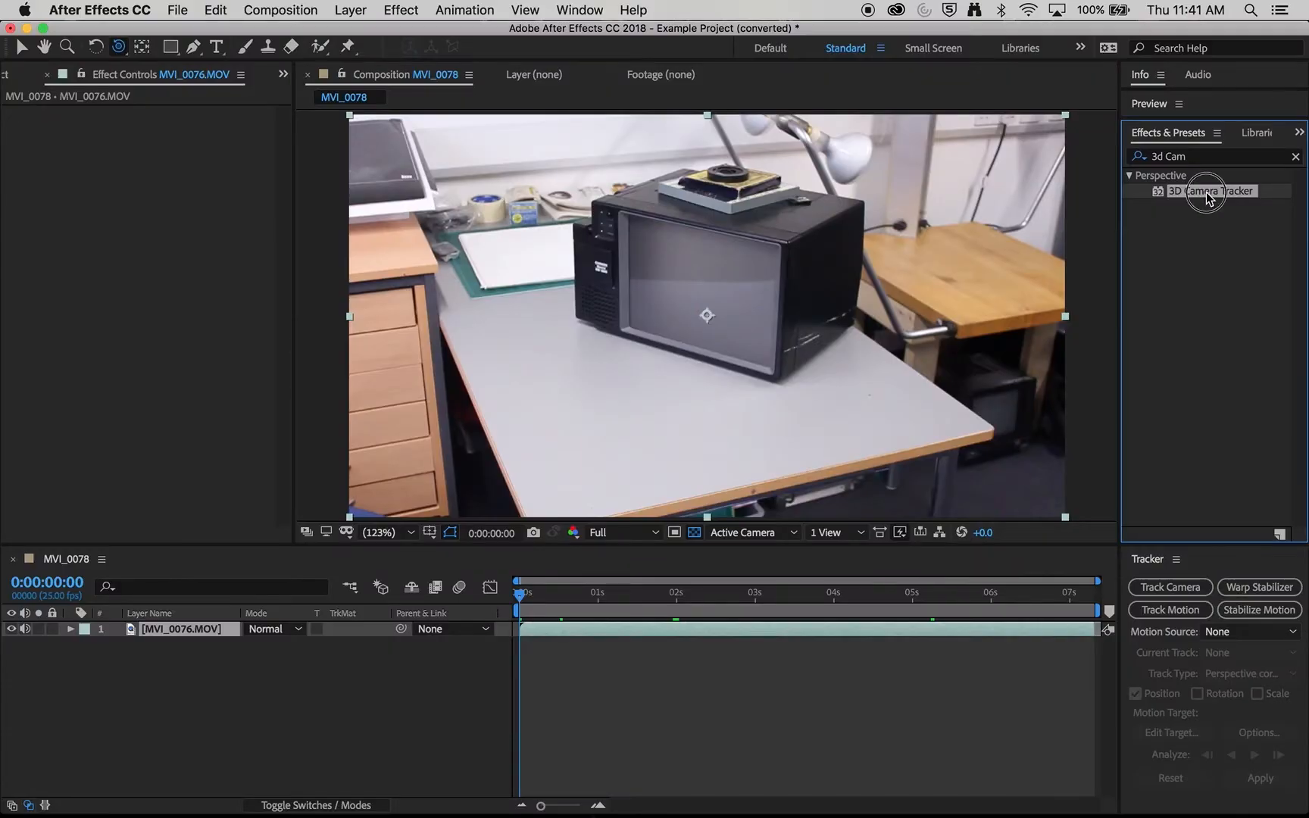
pyautogui.moveTo(1129, 221); pyautogui.dragTo(451, 351)
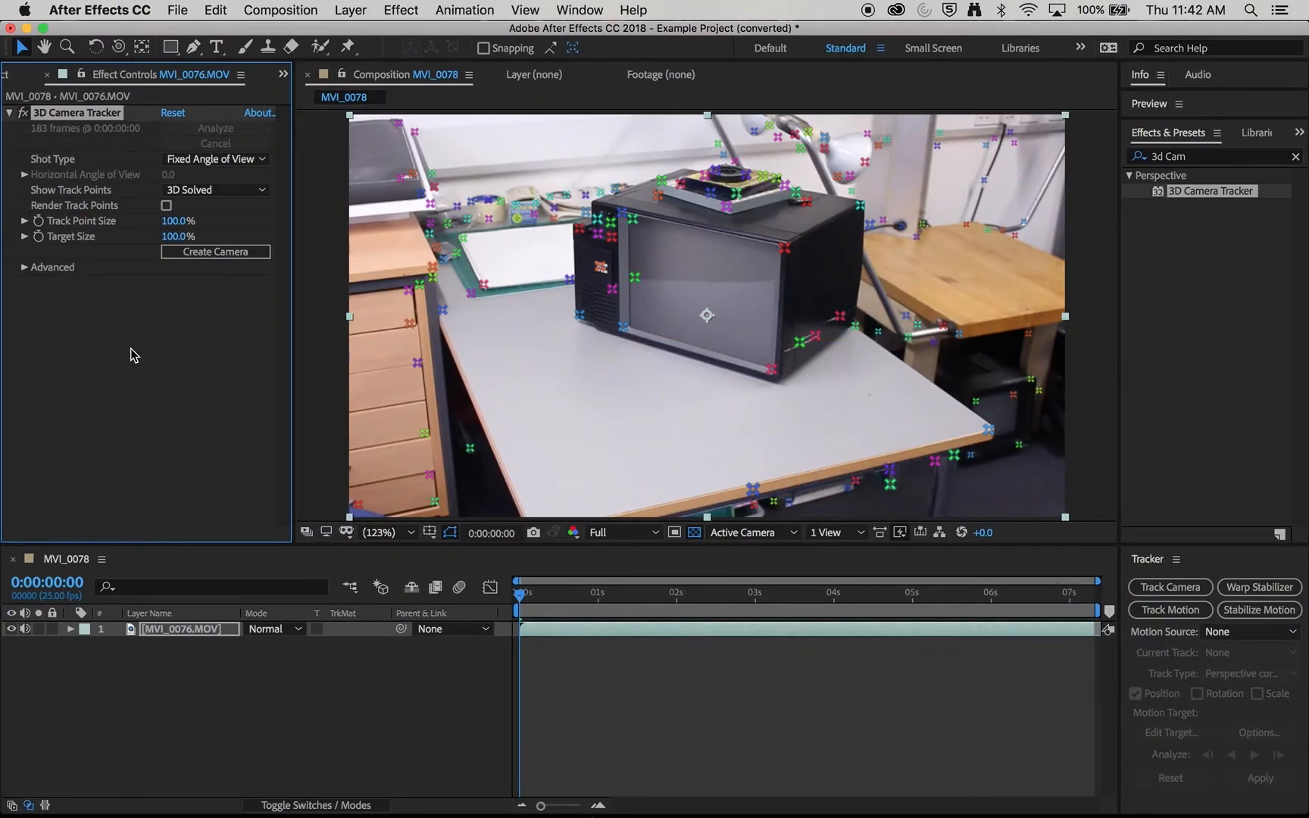
# At 0:00:03:01, select four track points on the monitor's side face so the target lies flat against it.
pyautogui.click(522, 597)
pyautogui.moveTo(522, 598); pyautogui.dragTo(759, 597)
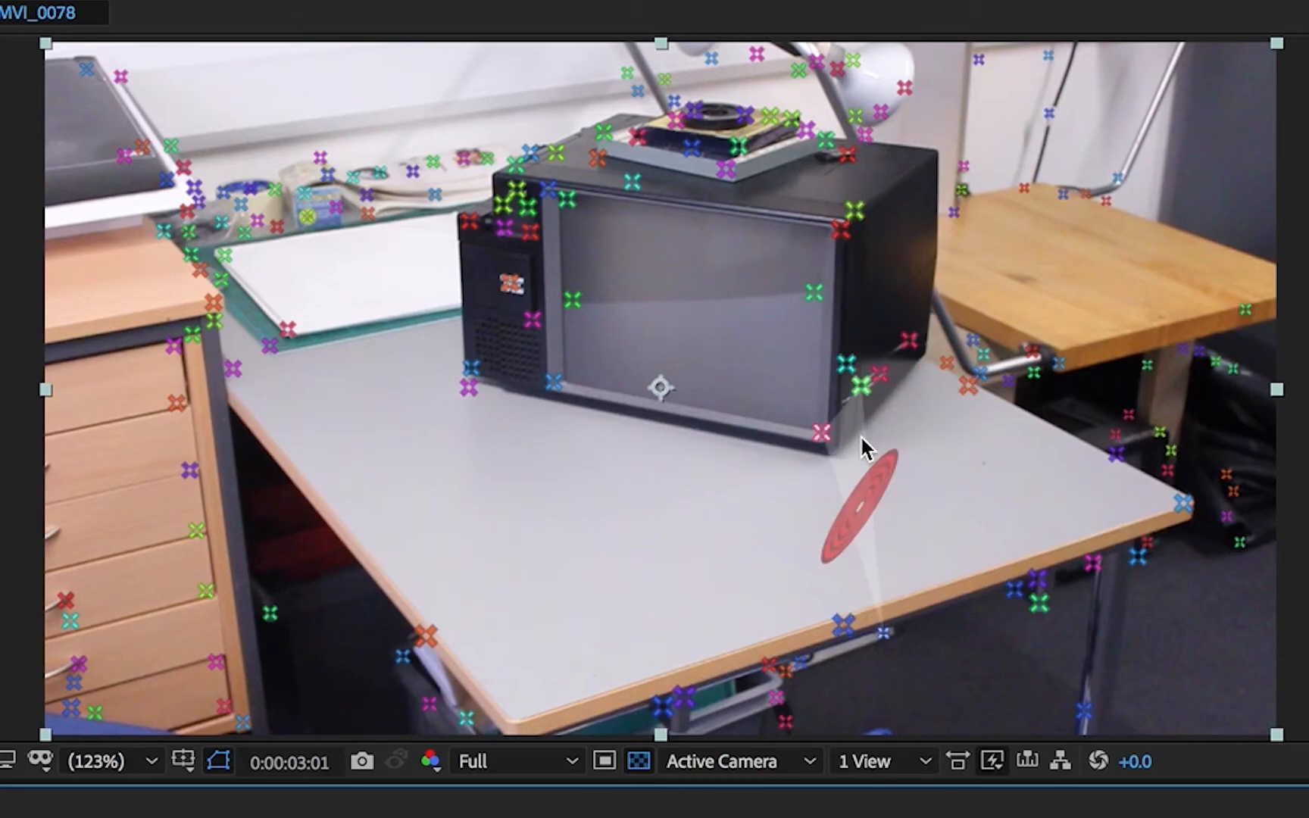
pyautogui.click(864, 388)
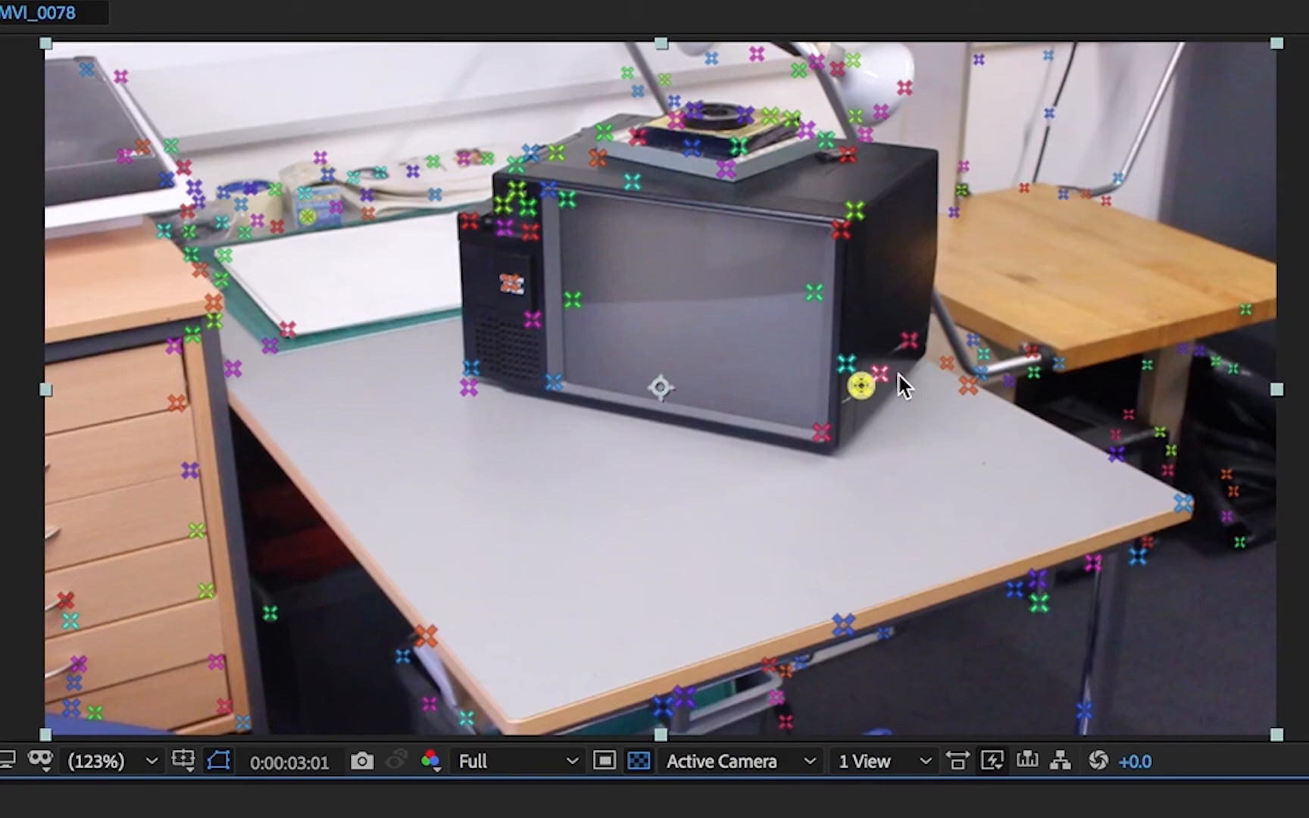
pyautogui.keyDown('shift'); pyautogui.click(909, 341); pyautogui.keyUp('shift')
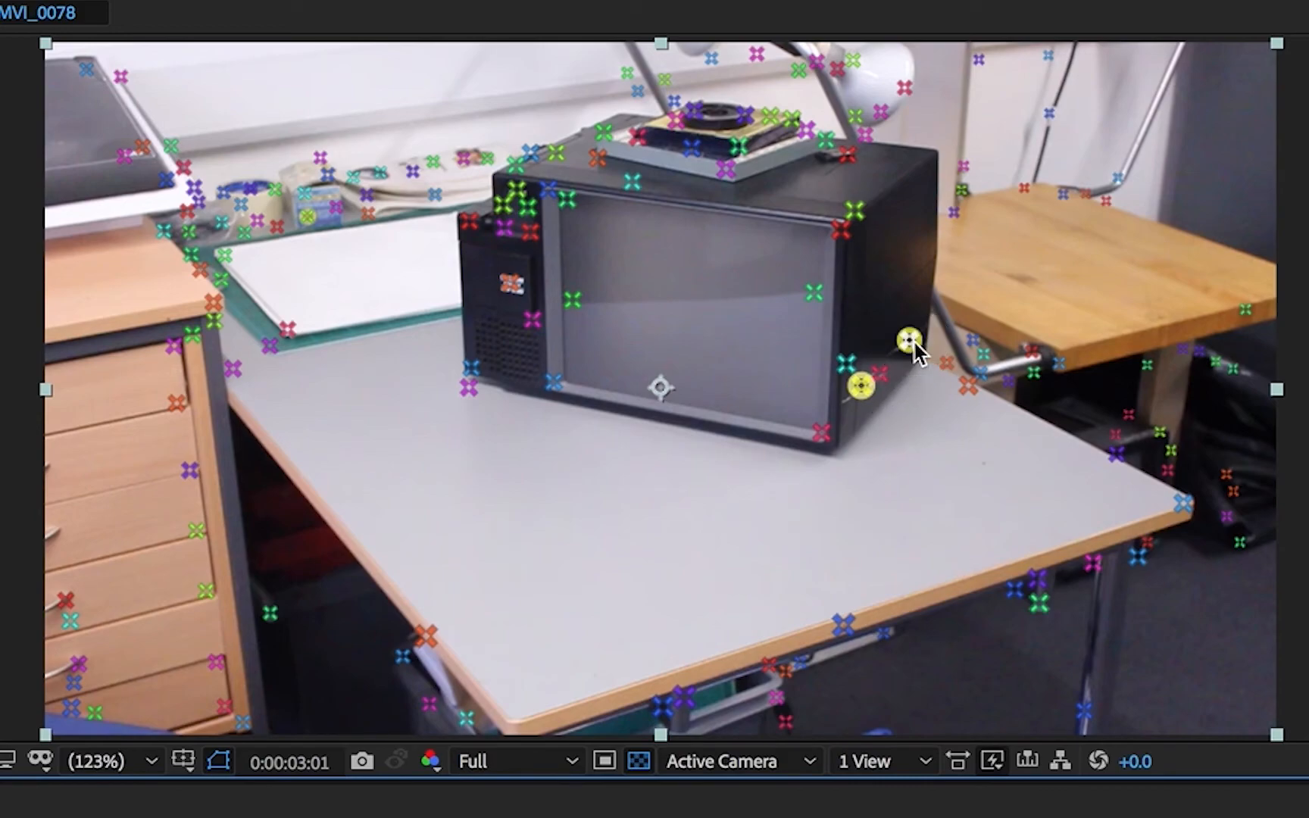
pyautogui.keyDown('shift'); pyautogui.click(862, 218); pyautogui.keyUp('shift')
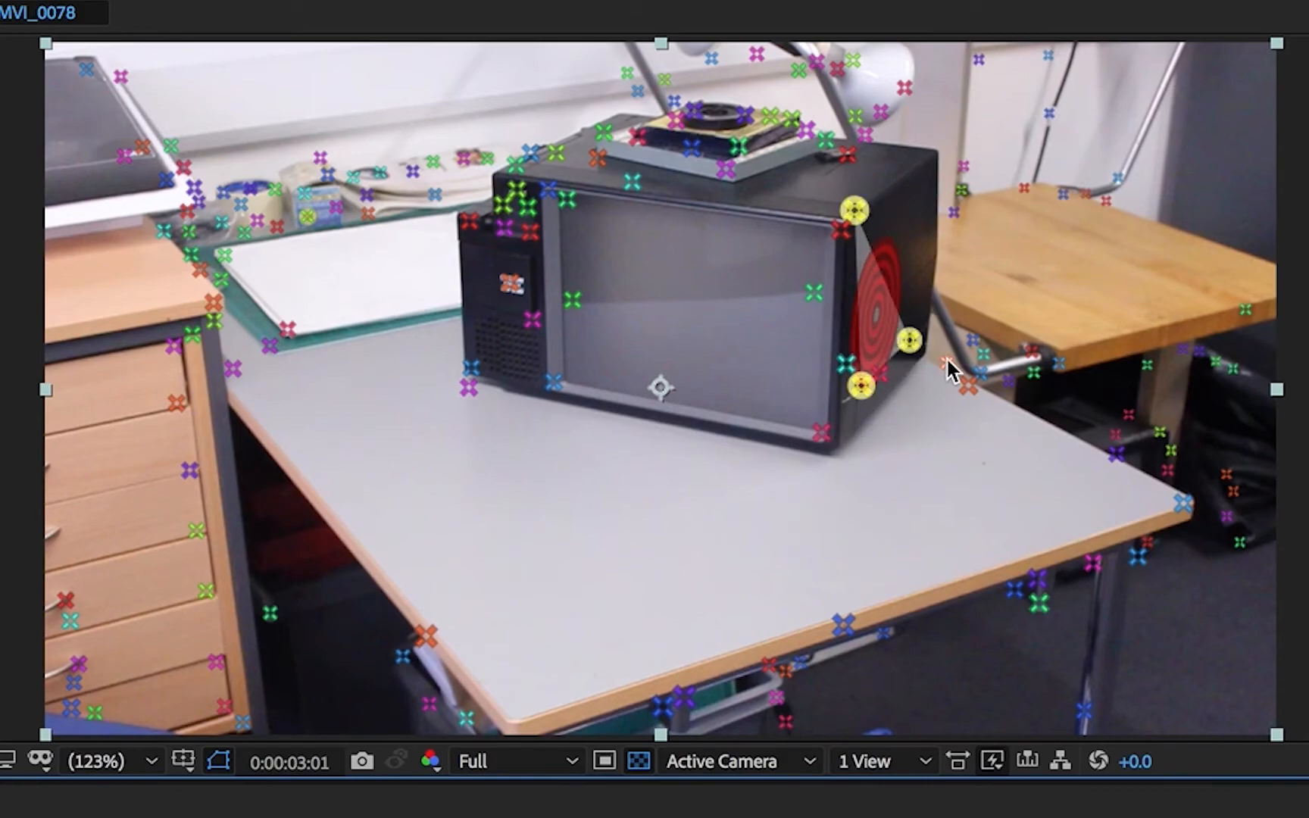
pyautogui.keyDown('shift'); pyautogui.click(841, 231); pyautogui.keyUp('shift')
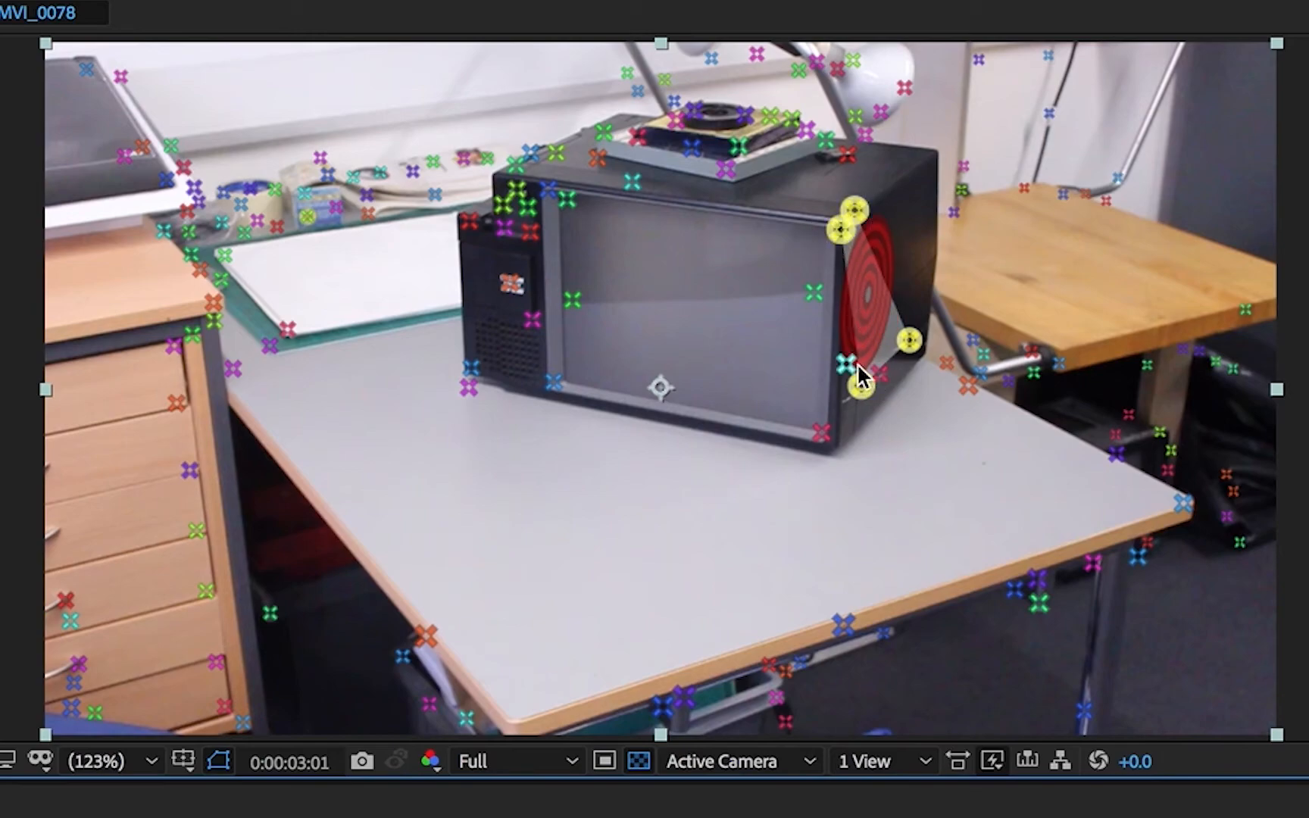
pyautogui.keyDown('shift'); pyautogui.click(880, 374); pyautogui.keyUp('shift')
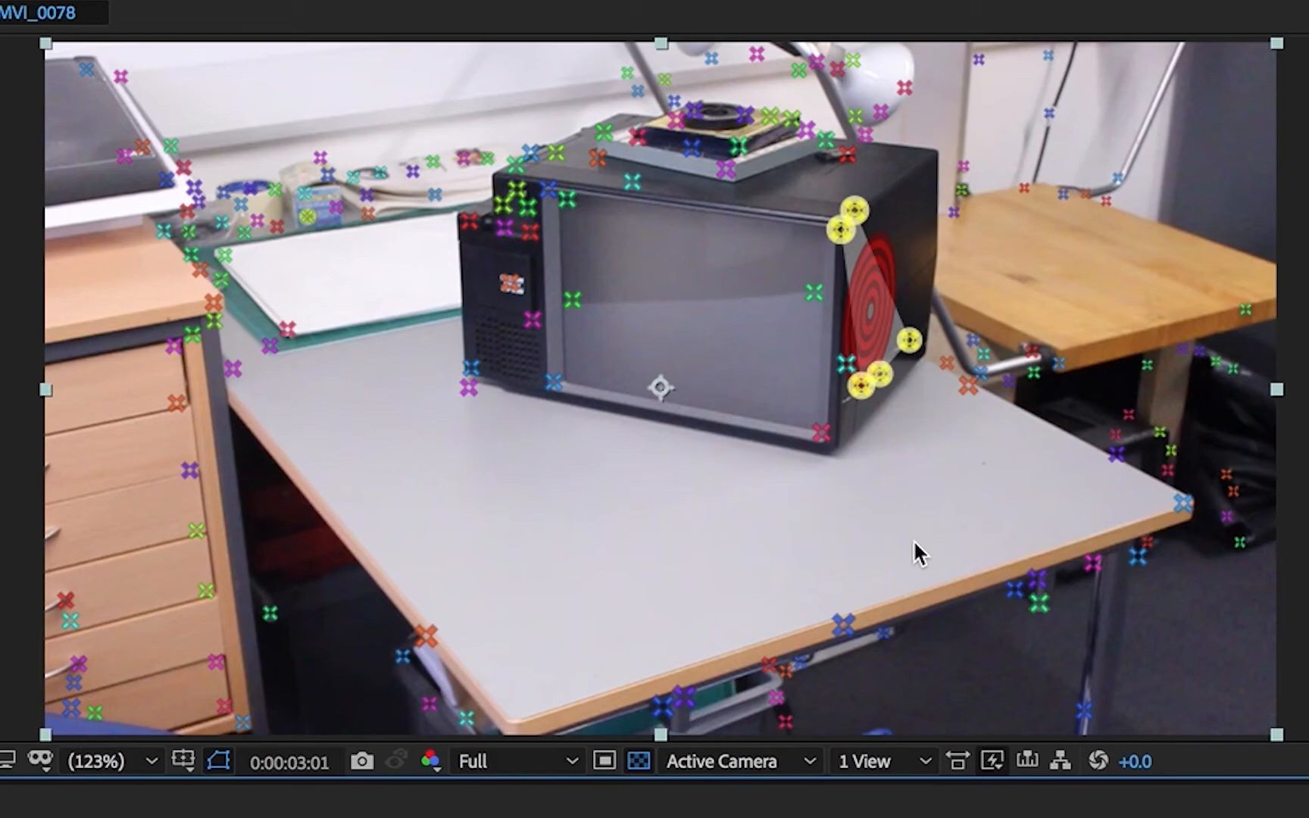
pyautogui.keyDown('shift'); pyautogui.click(841, 230); pyautogui.keyUp('shift')
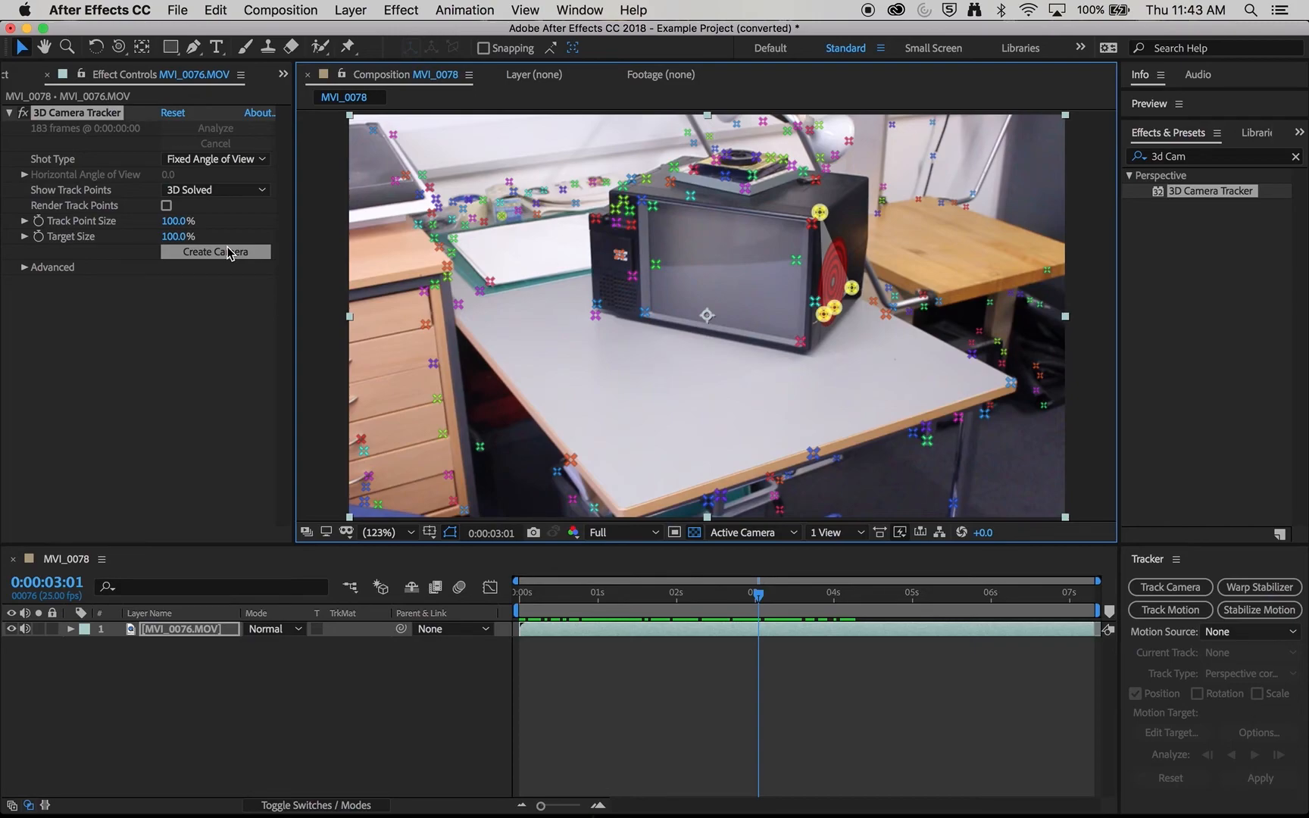
# Create a text layer and camera from the selected track points and check the text's placement at 0:00:01:19.
pyautogui.rightClick(836, 284)
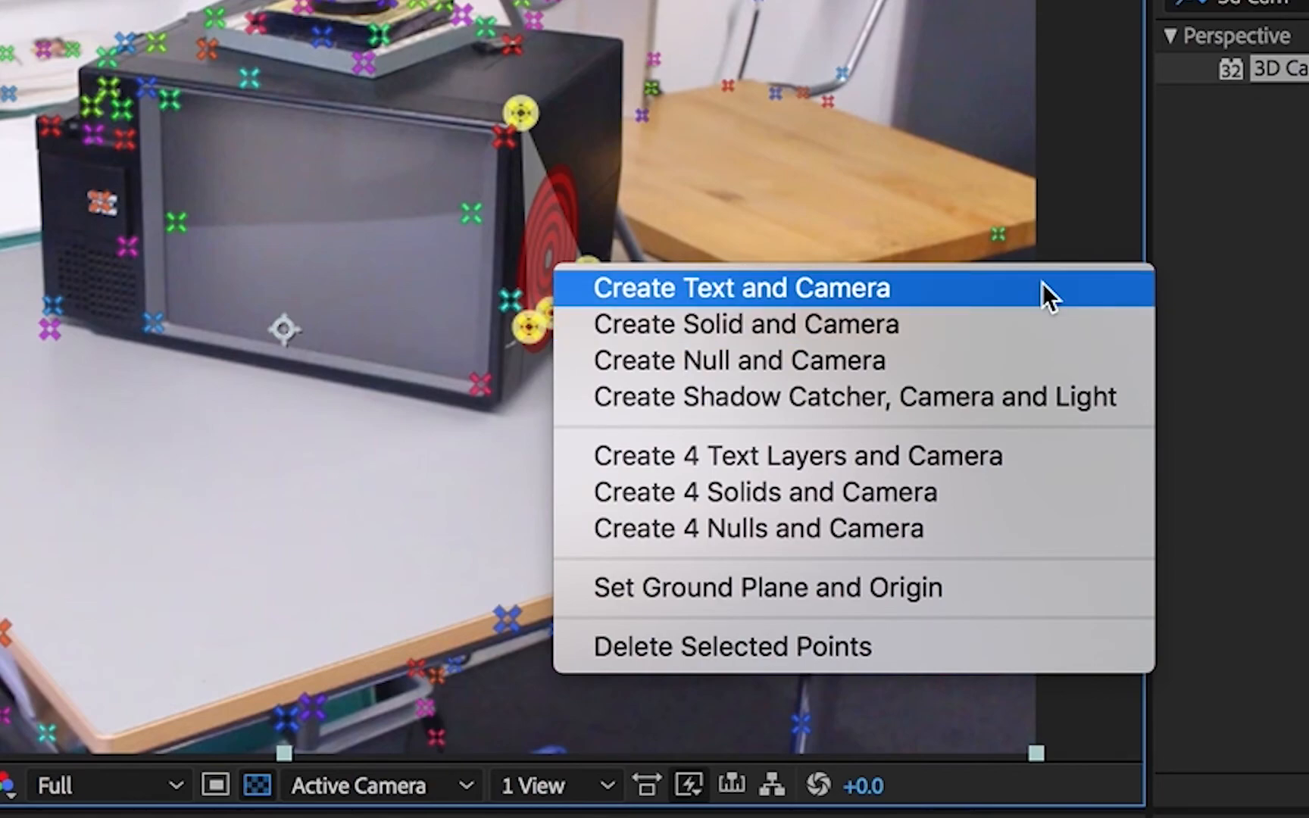
pyautogui.click(970, 285)
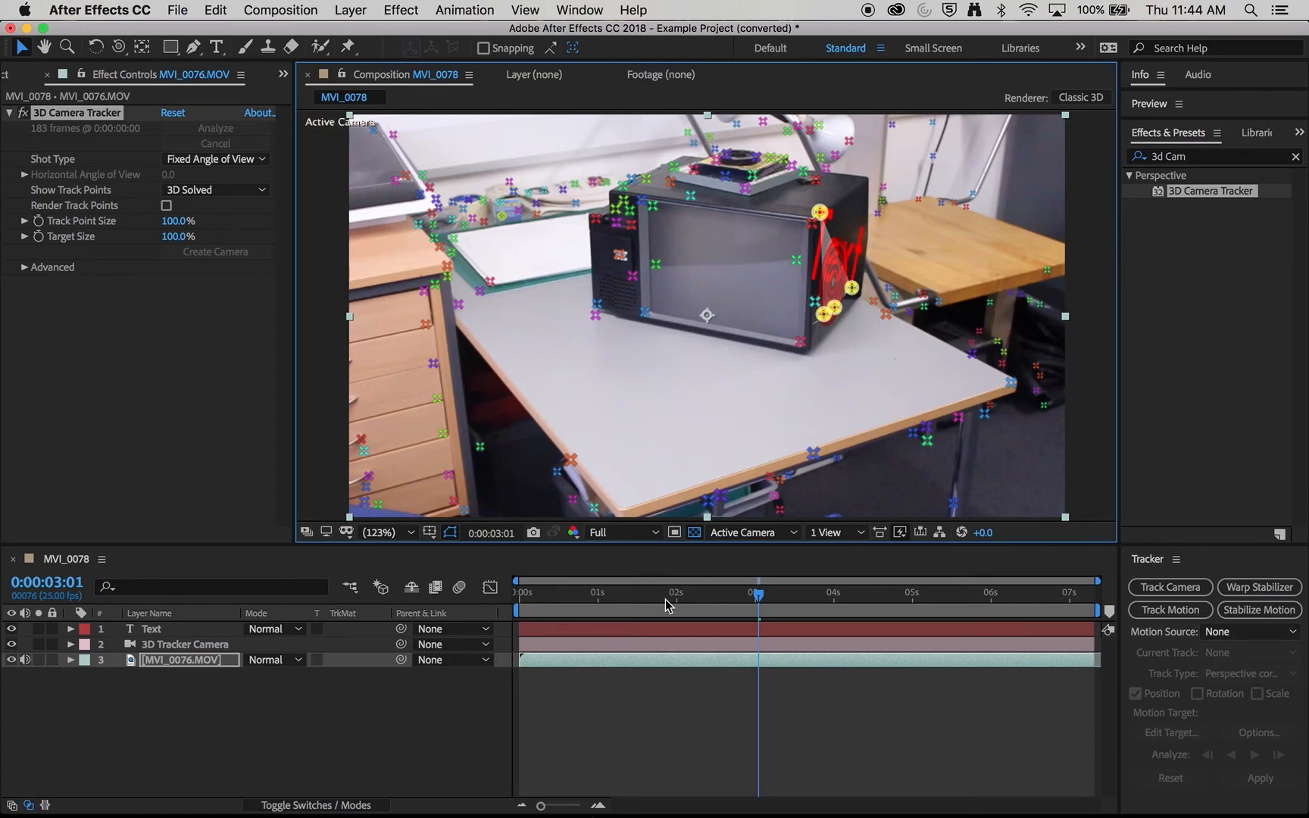
pyautogui.click(680, 611)
pyautogui.moveTo(679, 611); pyautogui.dragTo(658, 629)
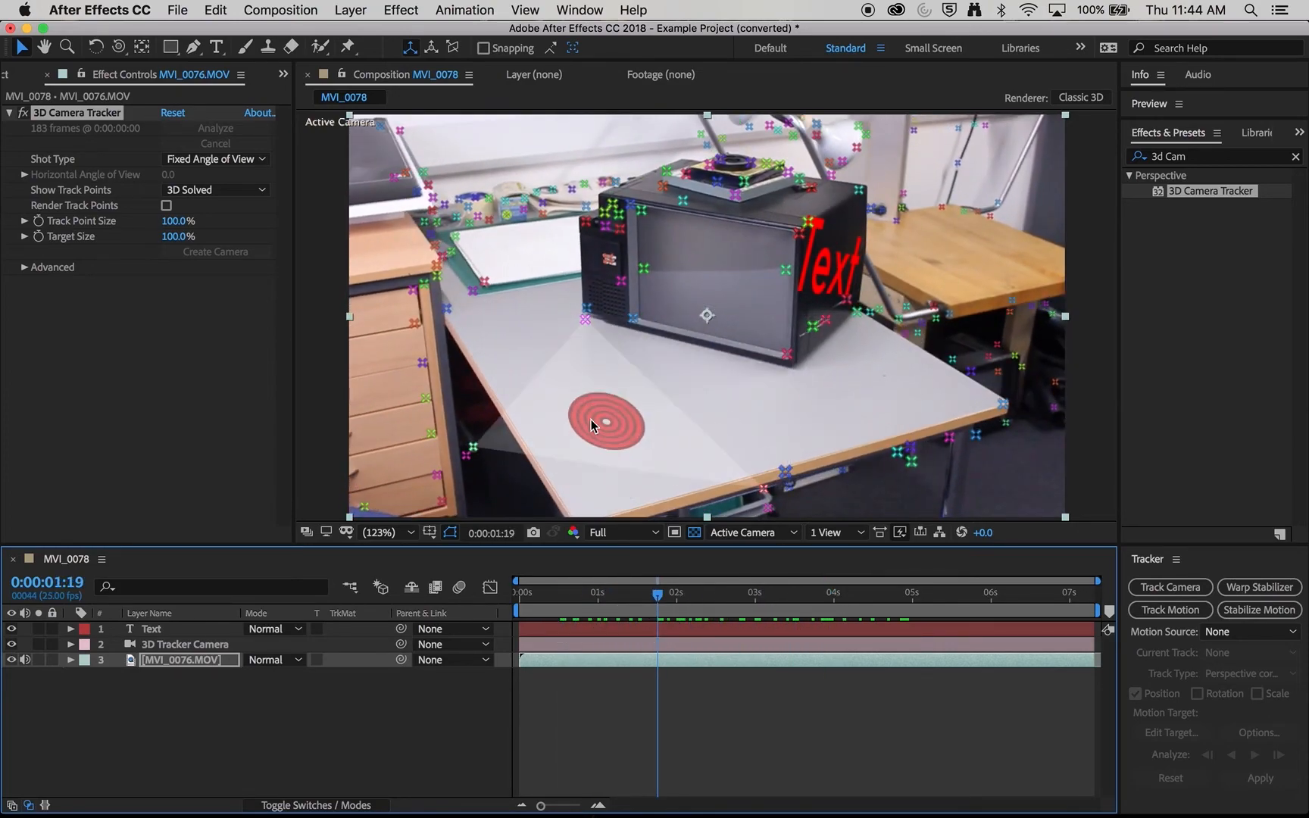
pyautogui.click(347, 695)
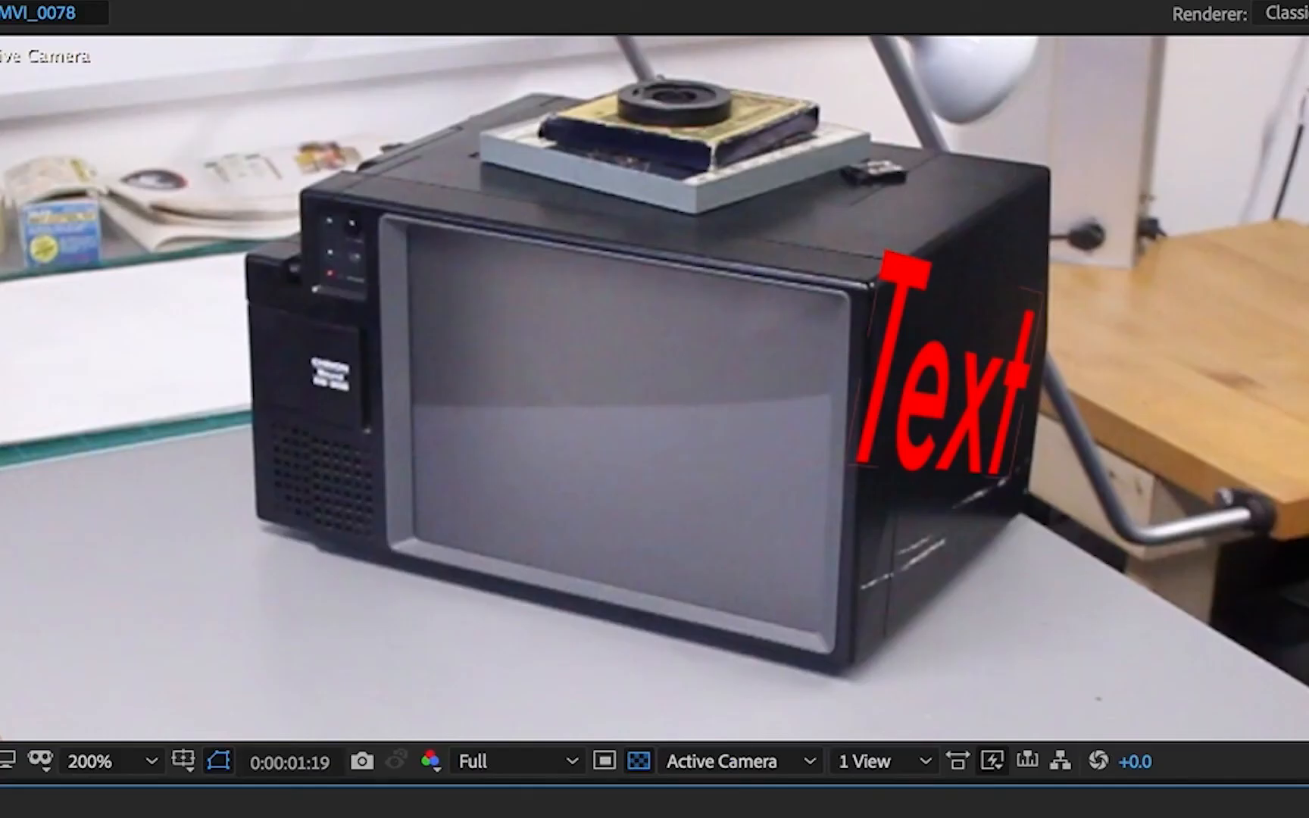
# Rotate the Text layer in 3D so that it faces forward, roughly parallel to the monitor's screen.
pyautogui.click(830, 261)
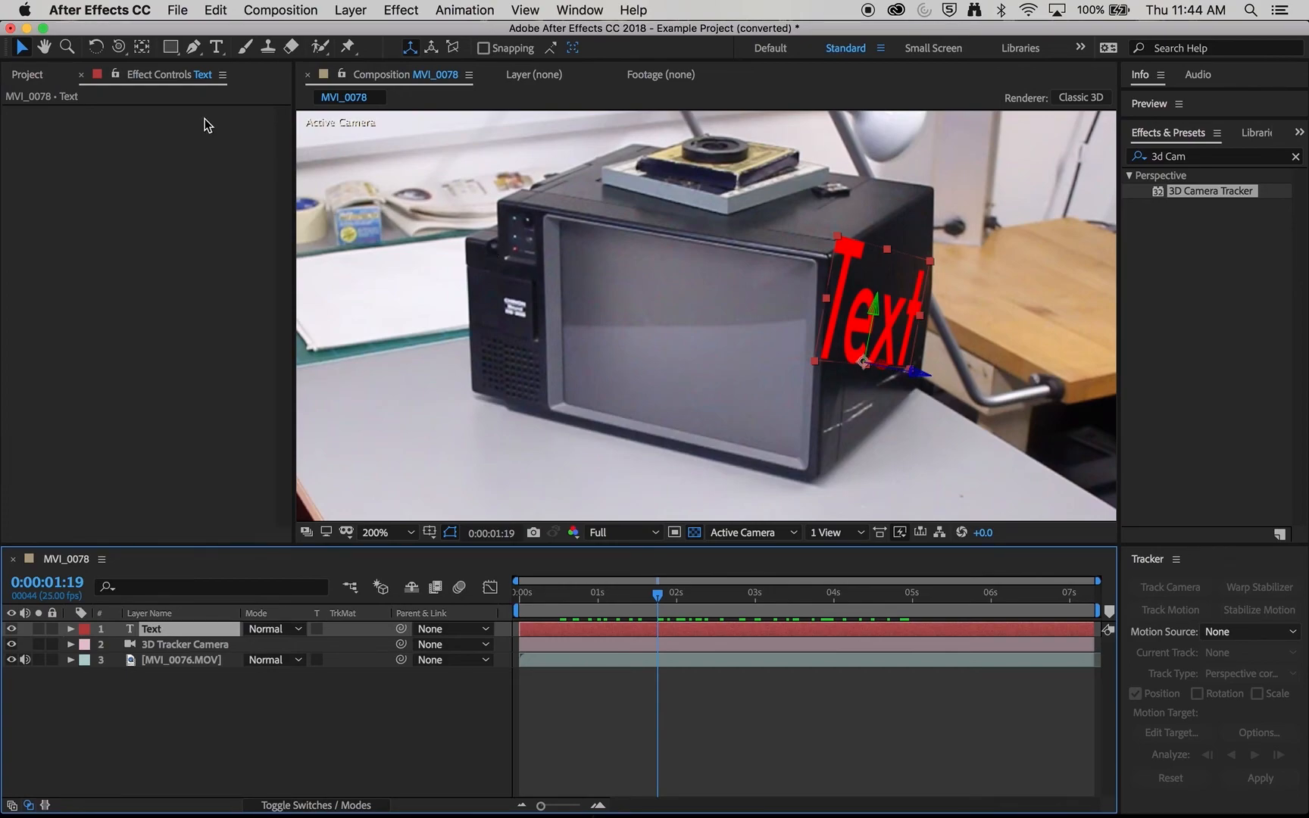
pyautogui.click(103, 50)
pyautogui.moveTo(866, 362)
pyautogui.mouseDown()
pyautogui.moveTo(897, 441)
pyautogui.moveTo(892, 361)
pyautogui.mouseUp()
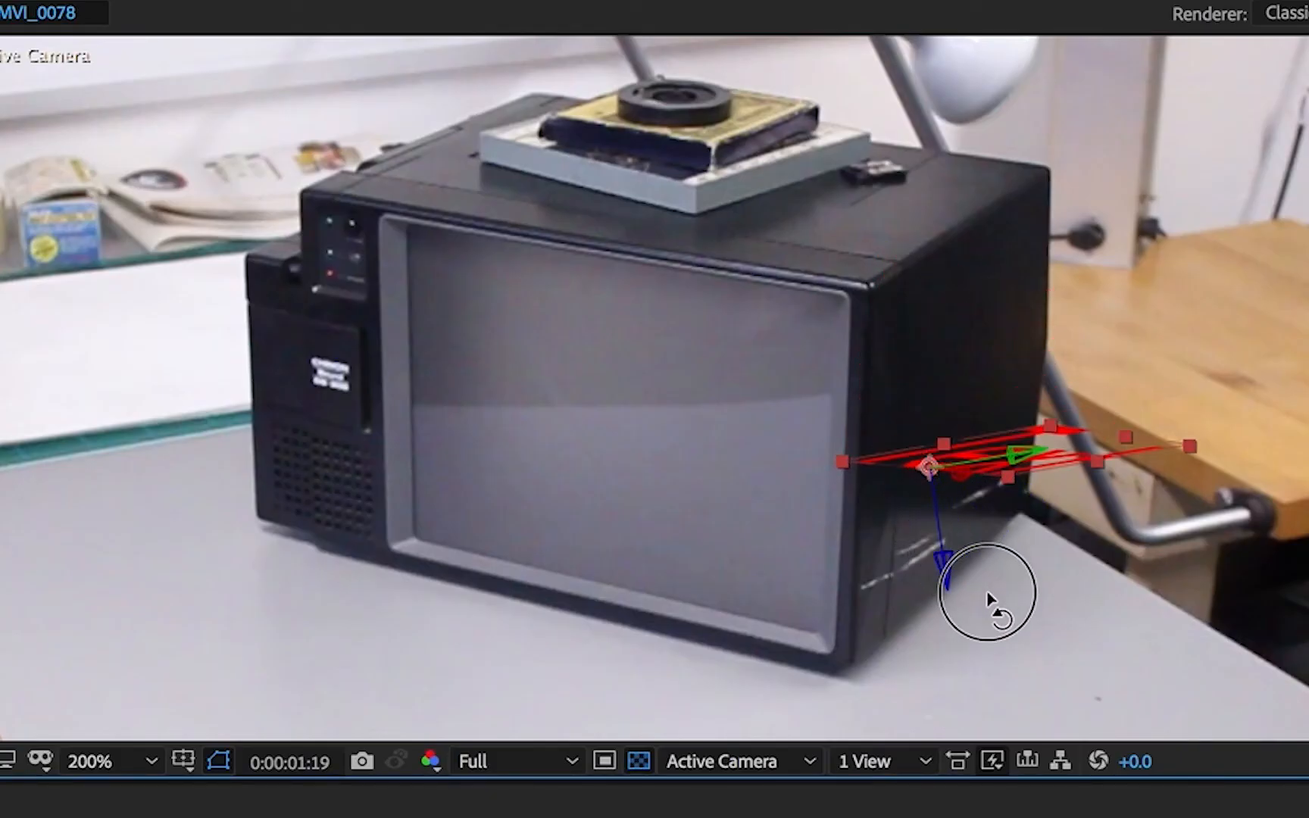
pyautogui.moveTo(976, 462); pyautogui.dragTo(972, 459)
pyautogui.moveTo(940, 397)
pyautogui.mouseDown()
pyautogui.moveTo(858, 438)
pyautogui.moveTo(924, 374)
pyautogui.mouseUp()
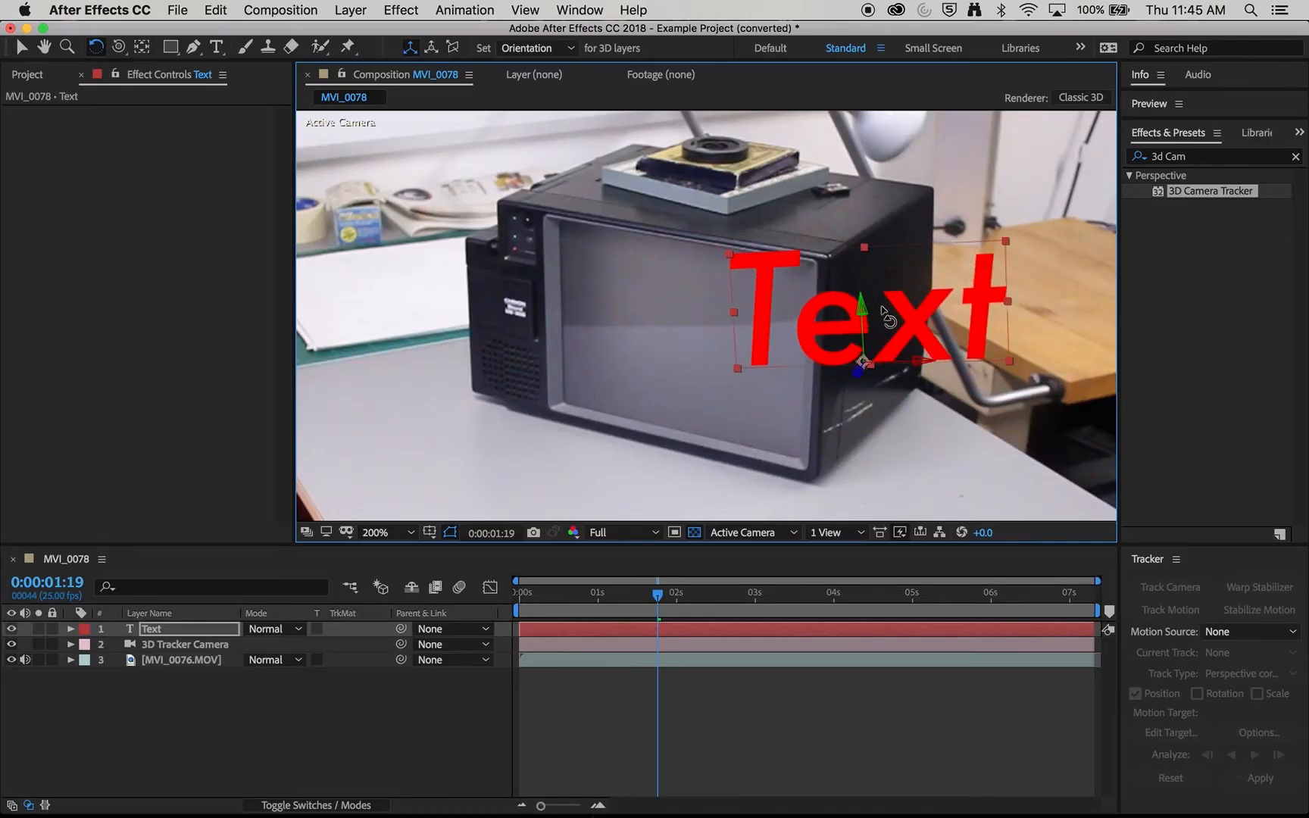
pyautogui.moveTo(862, 309); pyautogui.dragTo(864, 340)
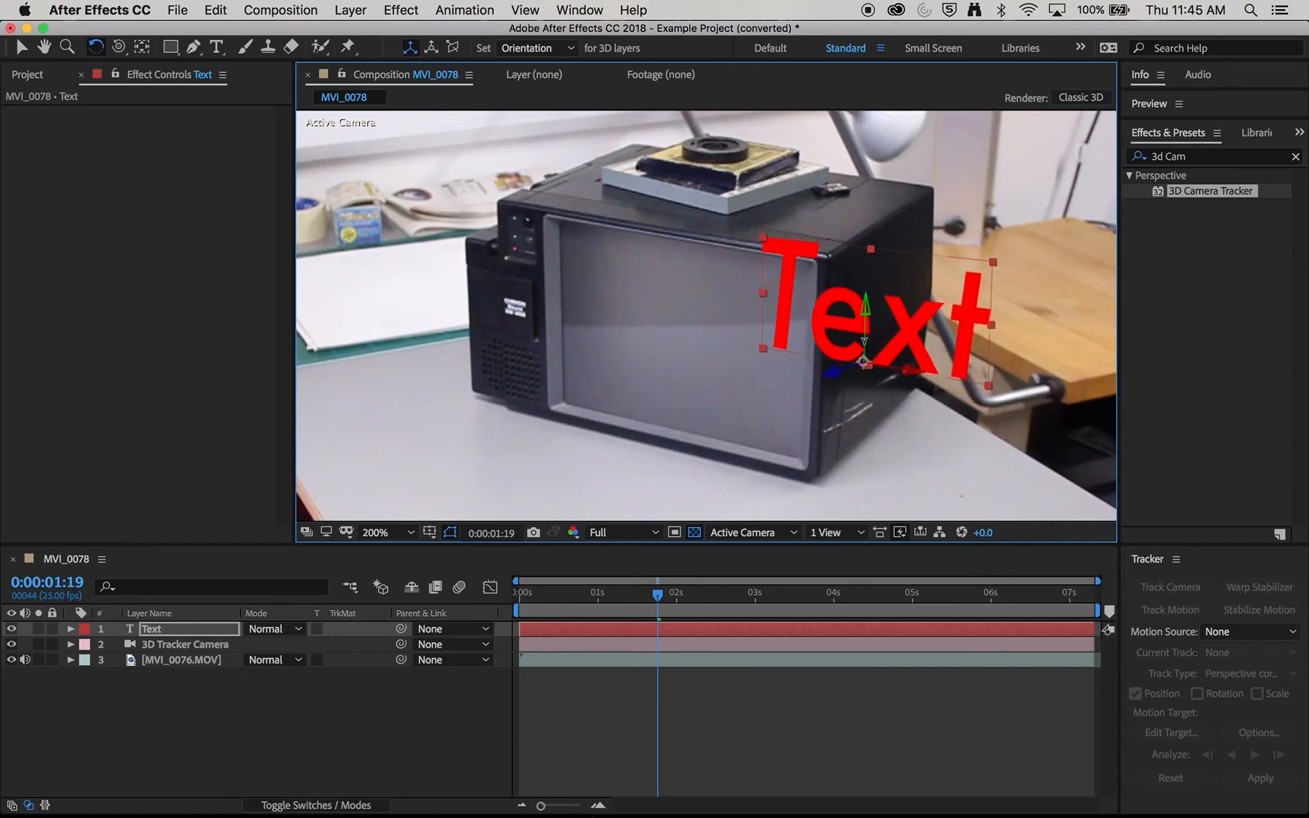
pyautogui.click(844, 376)
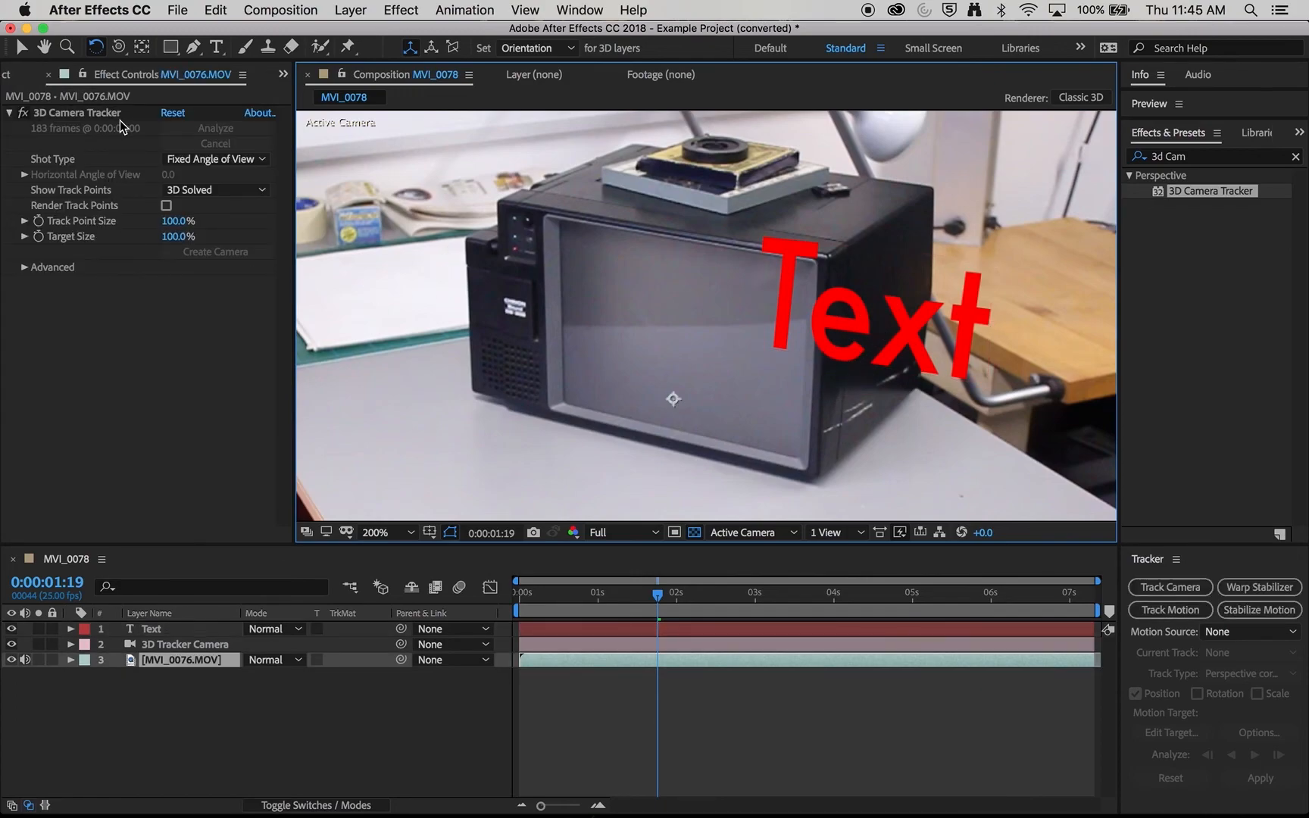
pyautogui.click(146, 631)
pyautogui.moveTo(832, 372); pyautogui.dragTo(829, 366)
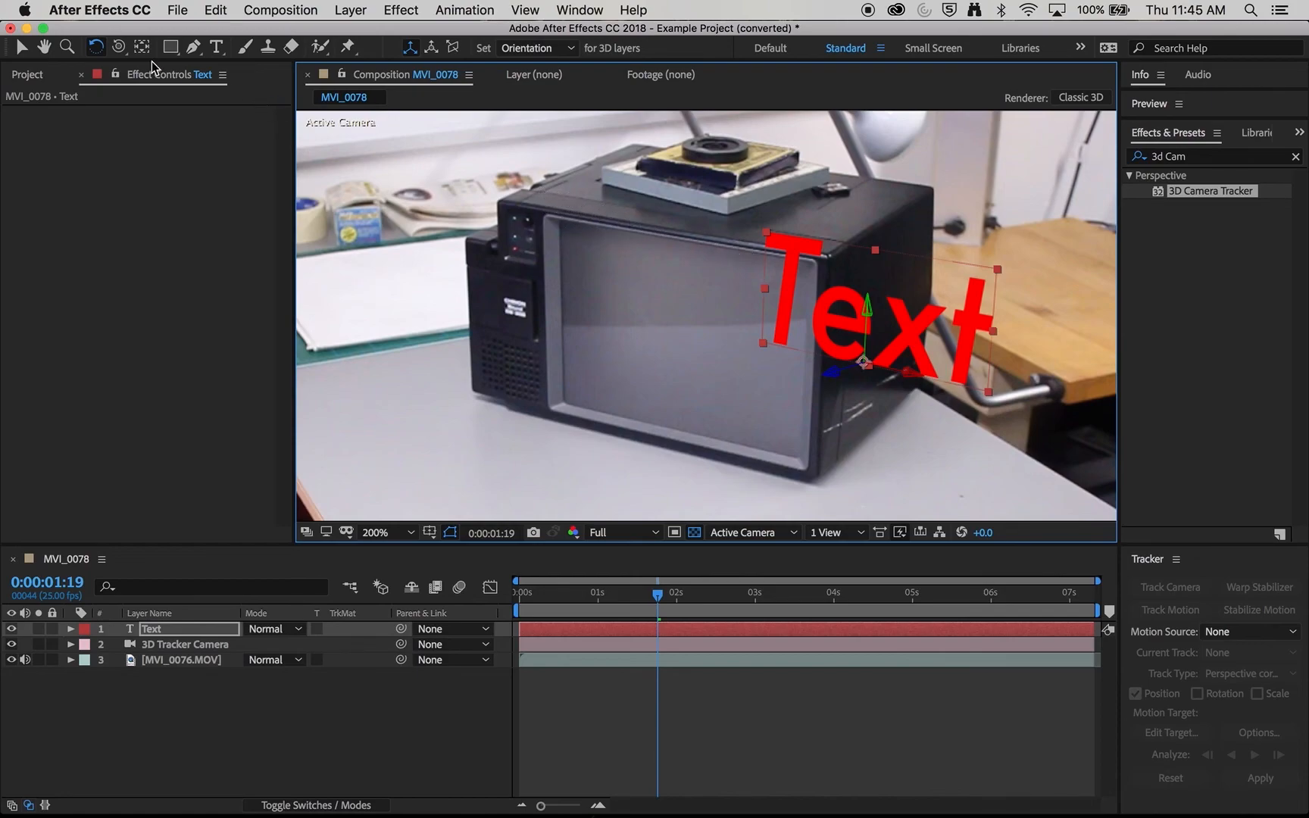
# Move the text across the monitor's screen and down onto the table in front of the monitor.
pyautogui.click(26, 50)
pyautogui.moveTo(923, 387); pyautogui.dragTo(720, 331)
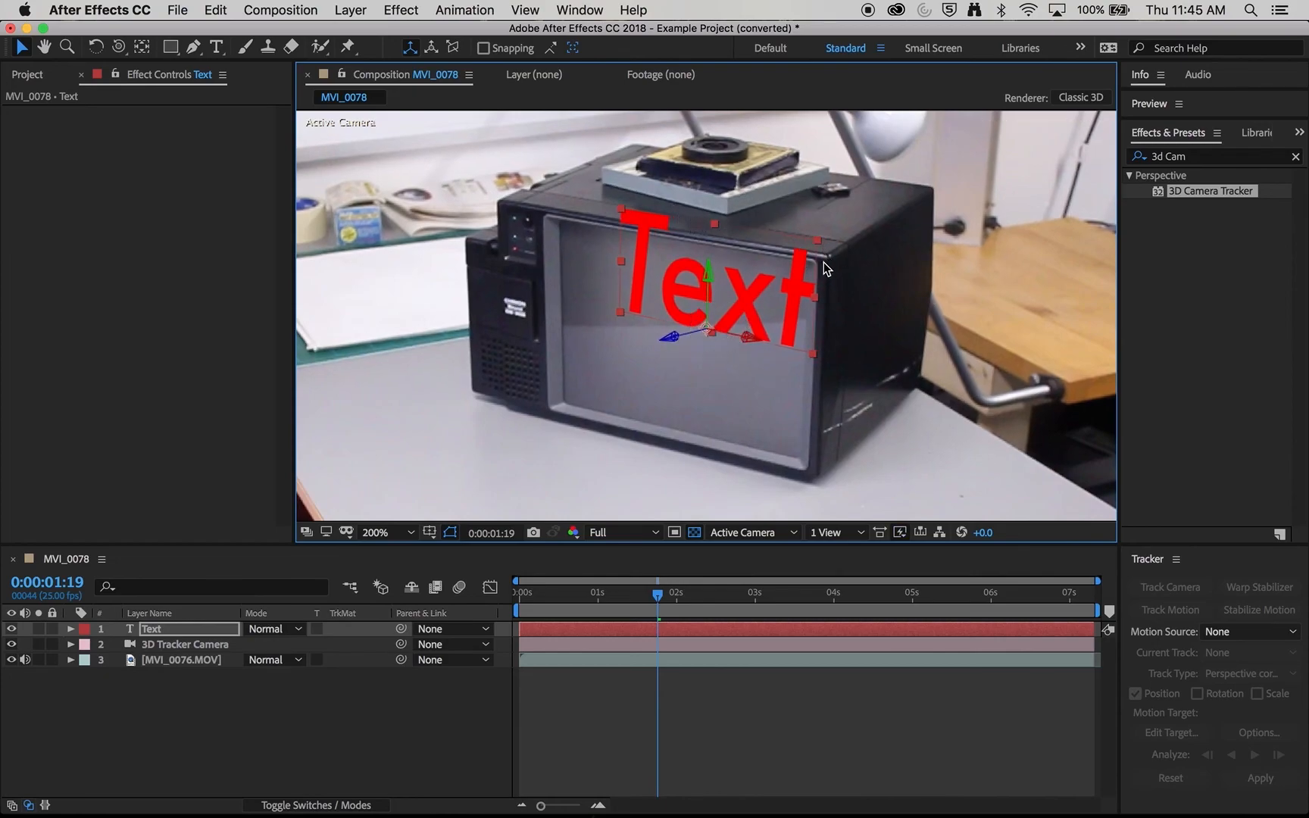
pyautogui.moveTo(722, 264); pyautogui.dragTo(730, 306)
pyautogui.moveTo(705, 378); pyautogui.dragTo(711, 491)
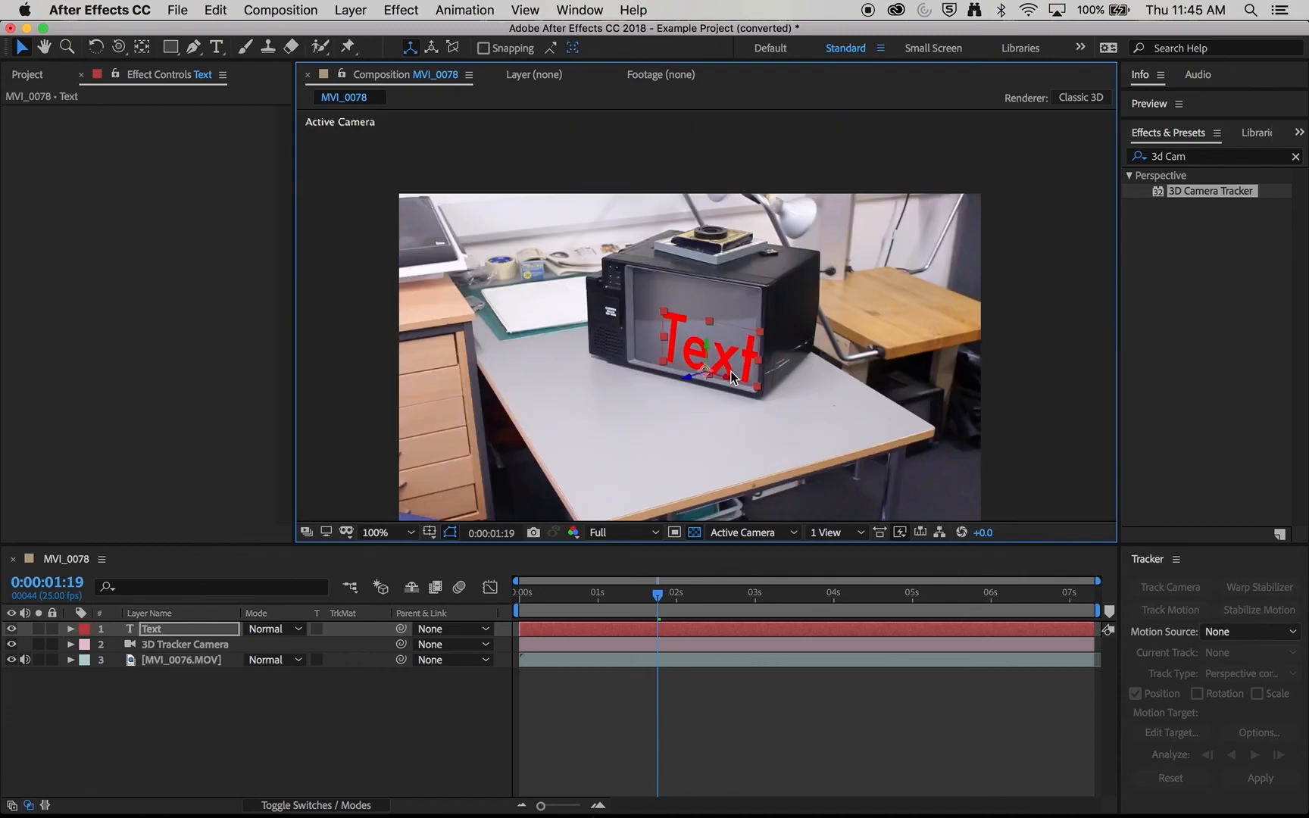
pyautogui.moveTo(644, 447); pyautogui.dragTo(664, 371)
pyautogui.moveTo(711, 302); pyautogui.dragTo(639, 352)
# Deselect the Text layer and preview the composition from the start.
pyautogui.click(96, 48)
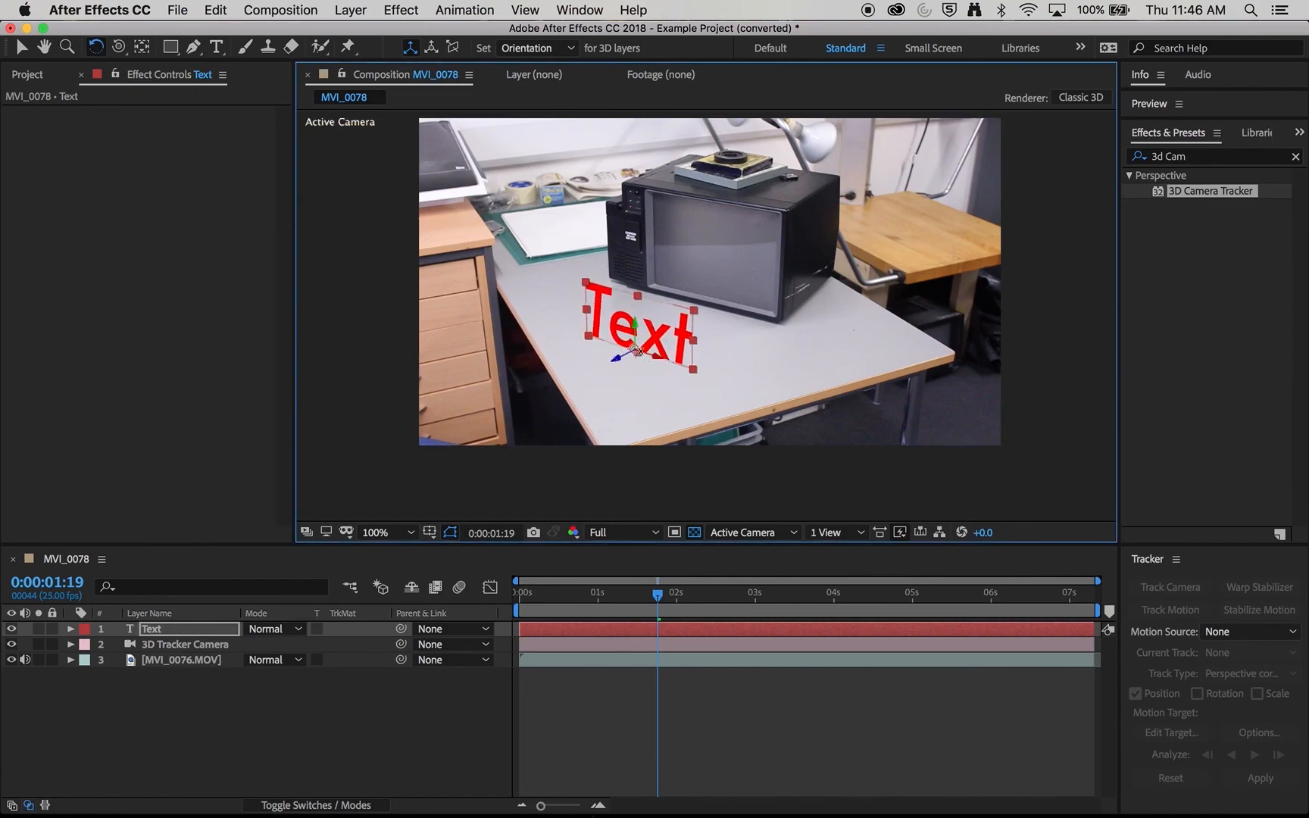
pyautogui.click(434, 779)
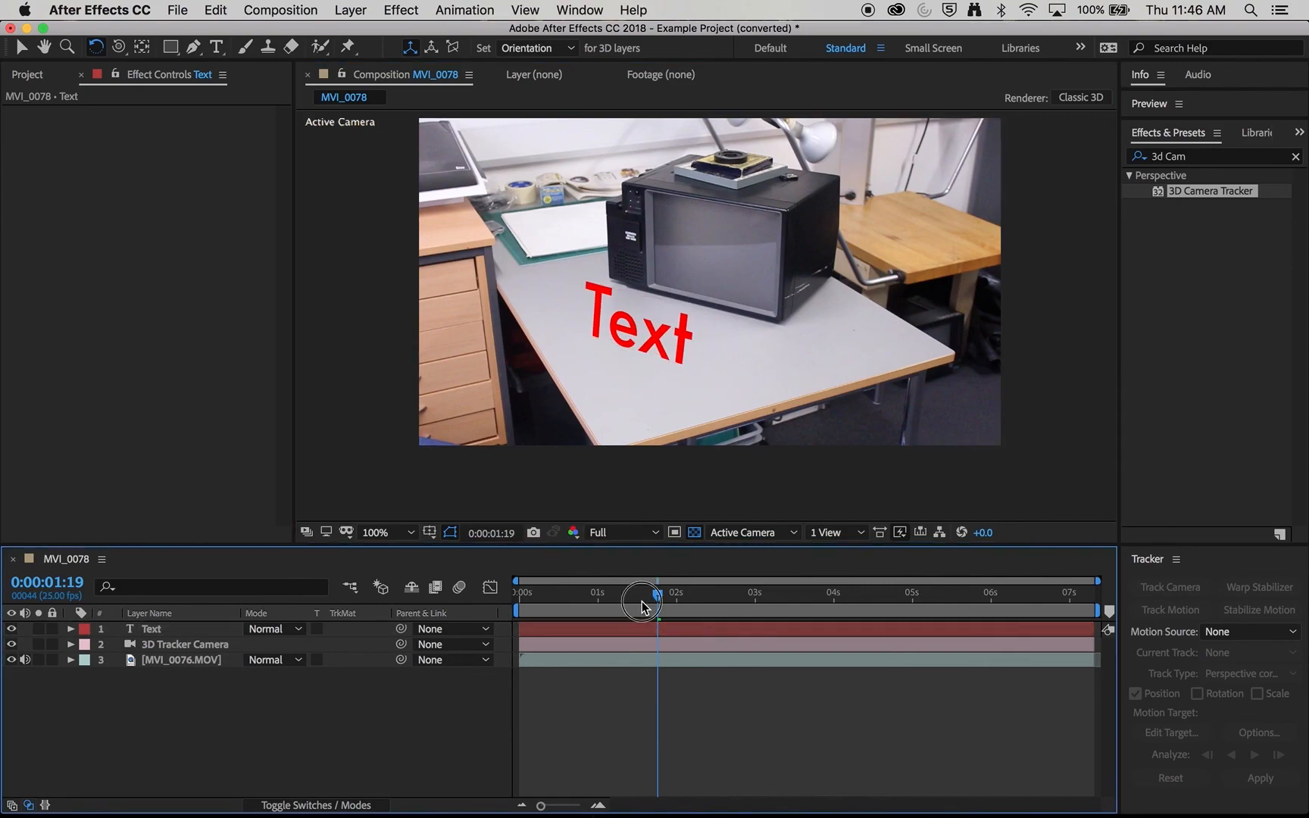
pyautogui.press('Home')
pyautogui.press('space')
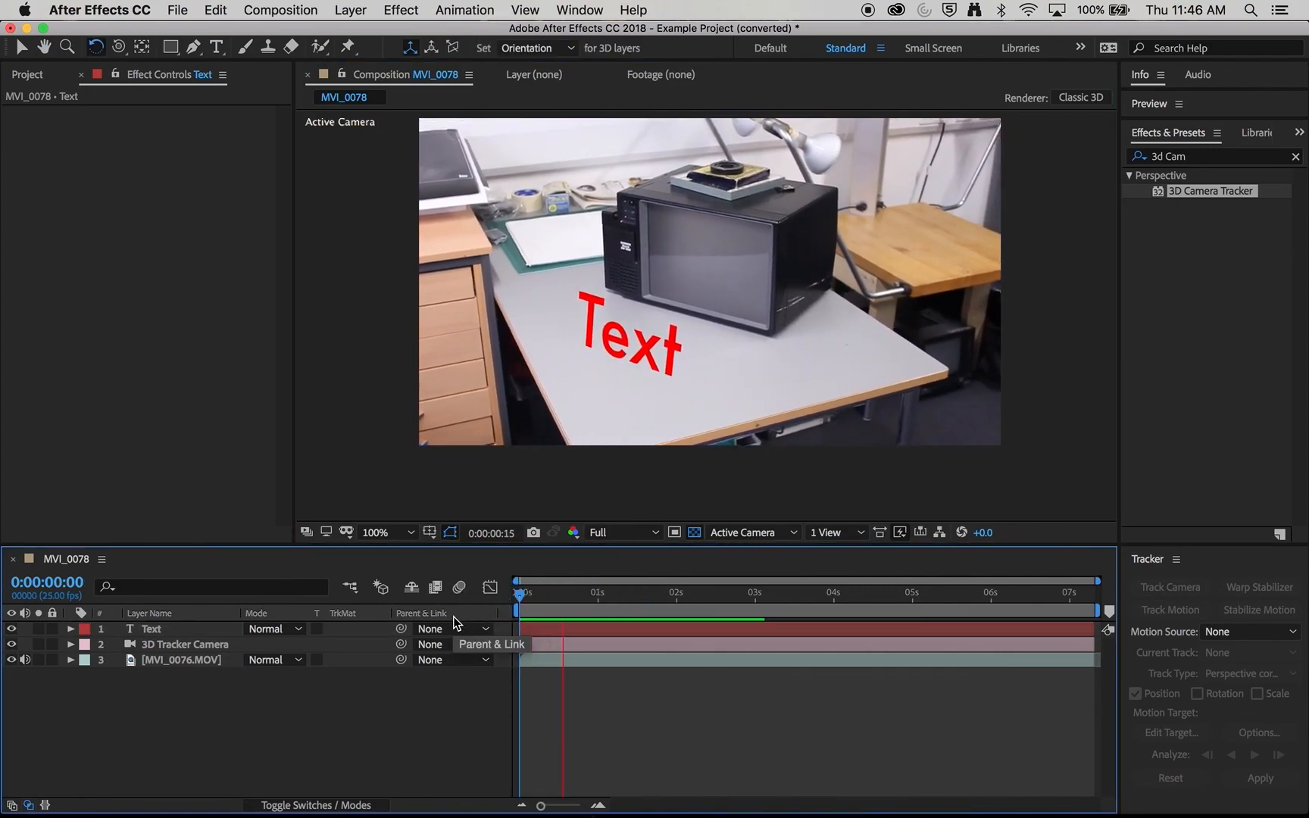